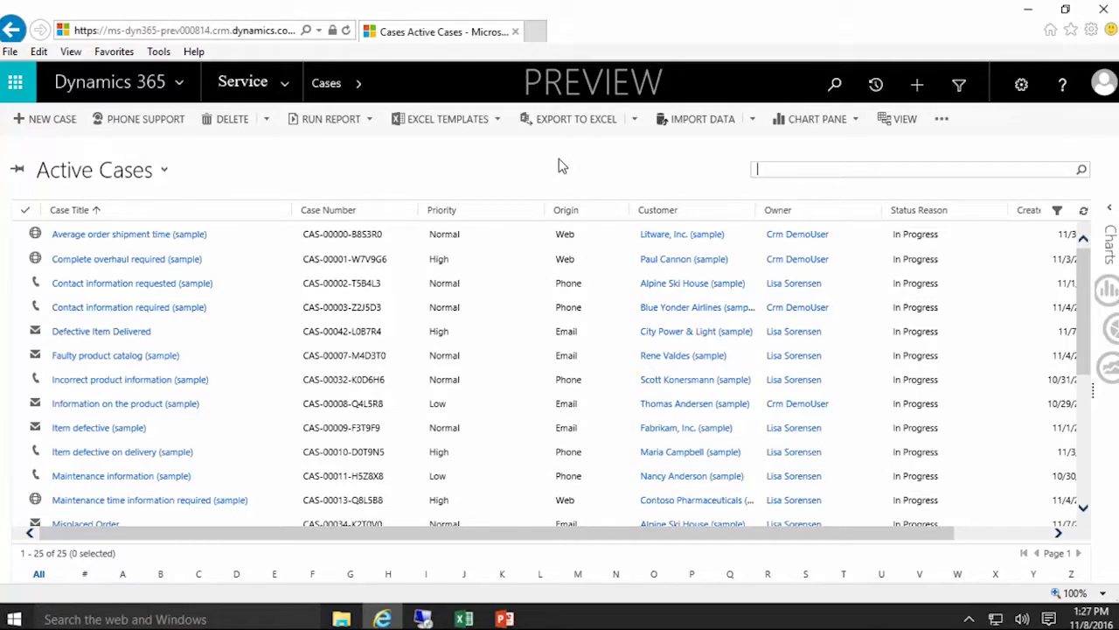
pyautogui.click(167, 175)
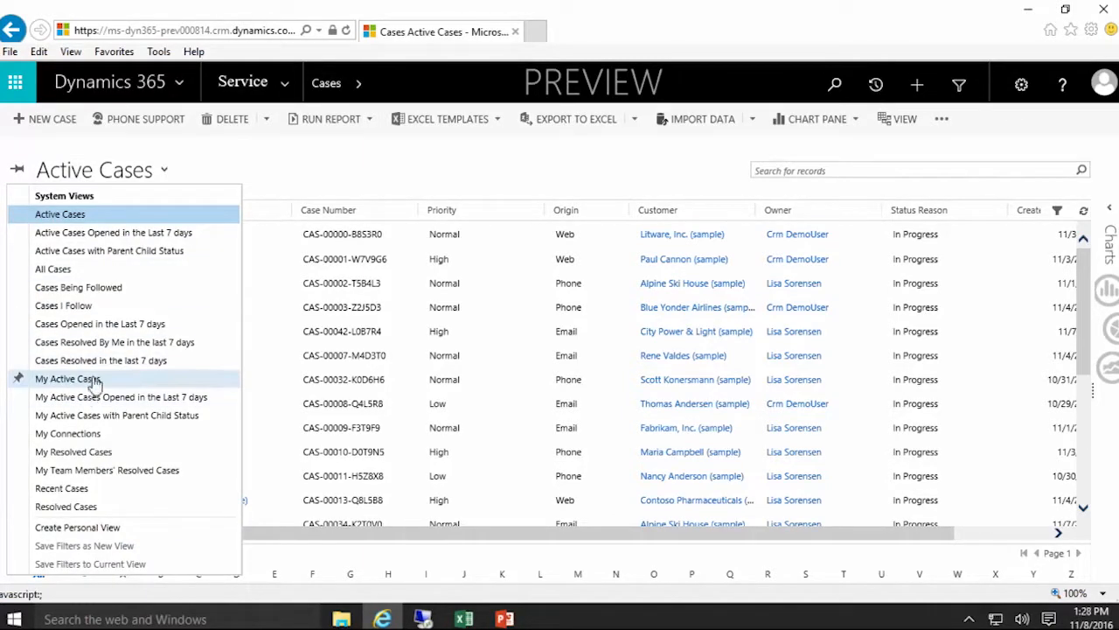
pyautogui.click(297, 169)
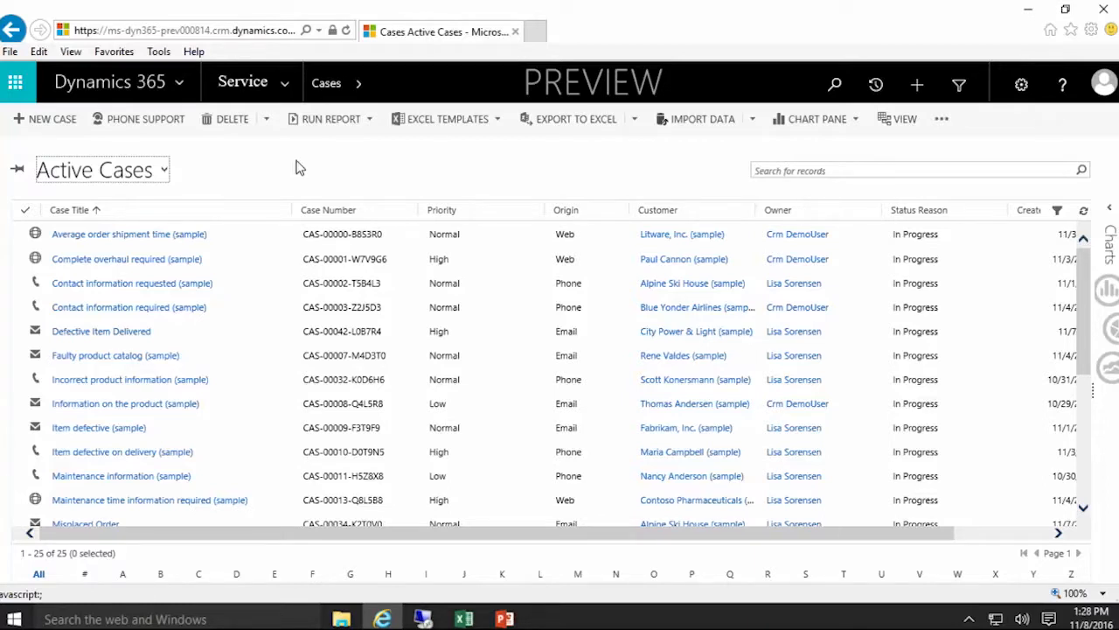
# Add the first seven active cases, from Average order shipment time through Incorrect product information, to the Tier One Support queue
pyautogui.click(21, 234)
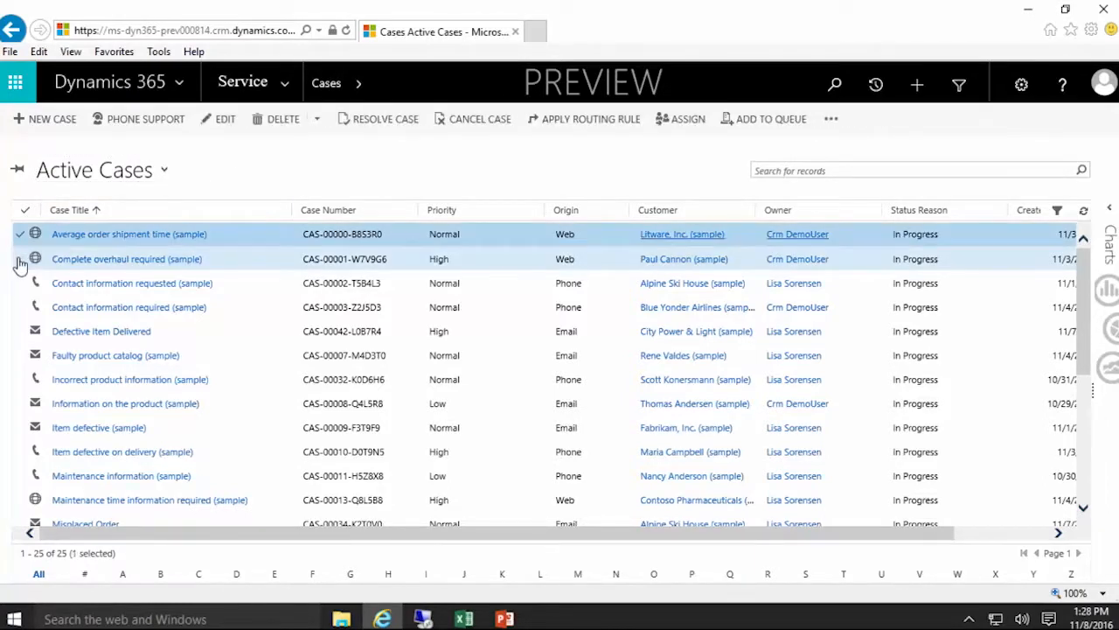
pyautogui.click(20, 259)
pyautogui.click(20, 286)
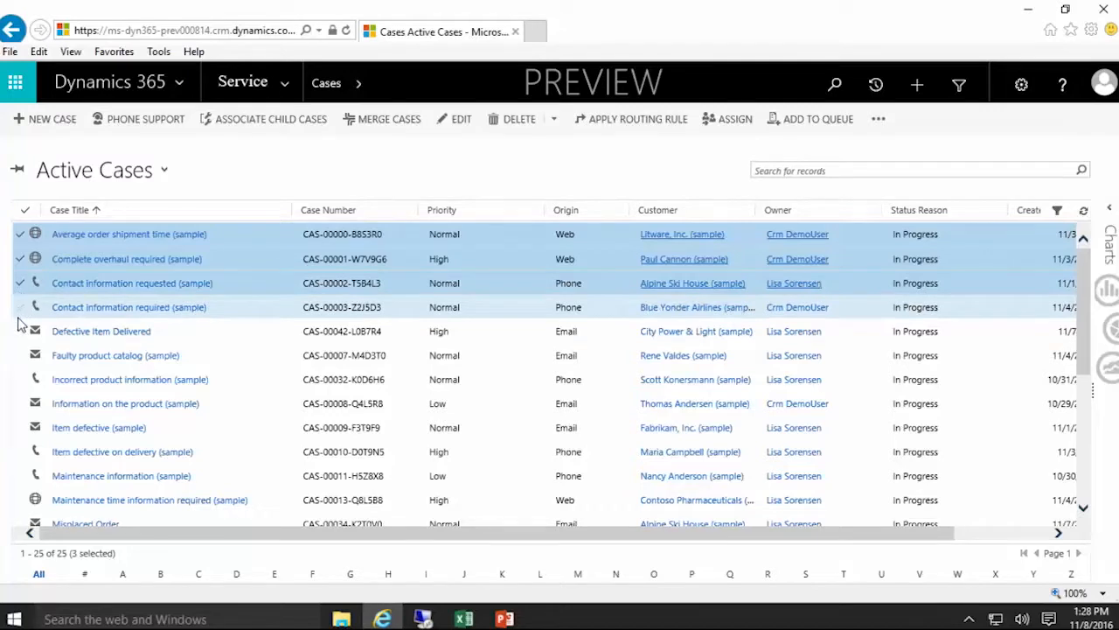
pyautogui.click(25, 330)
pyautogui.click(29, 308)
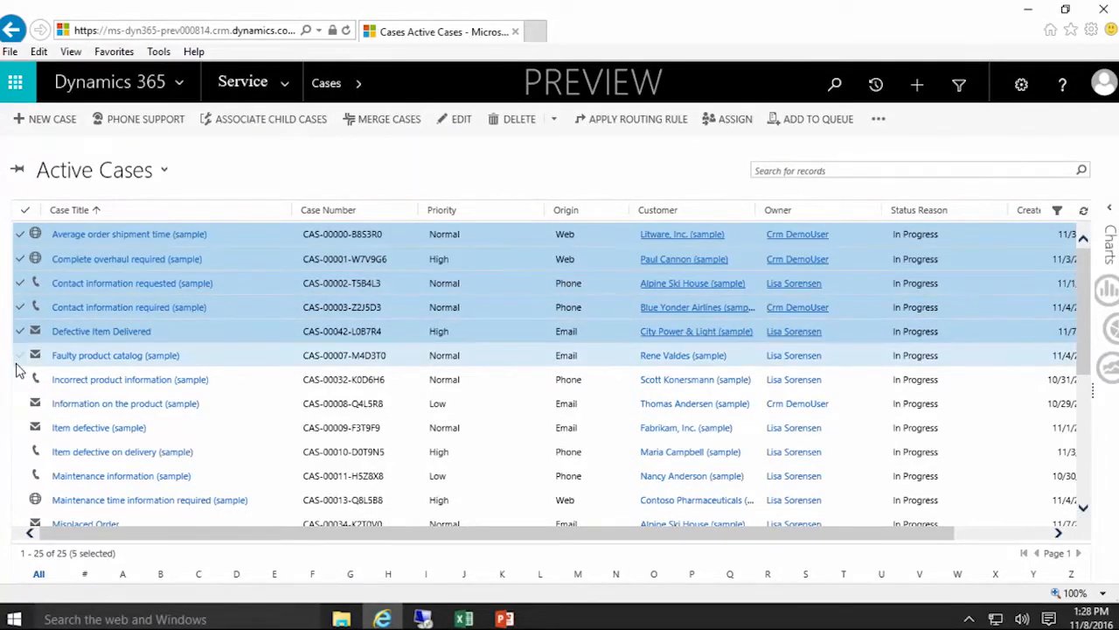
pyautogui.click(20, 357)
pyautogui.click(24, 383)
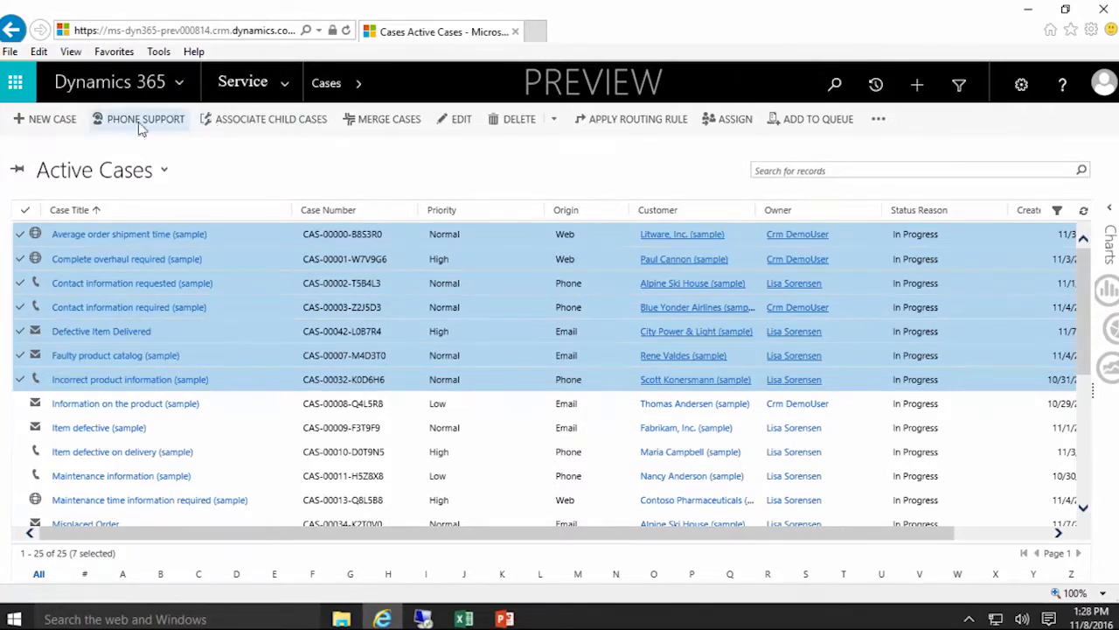
pyautogui.click(799, 119)
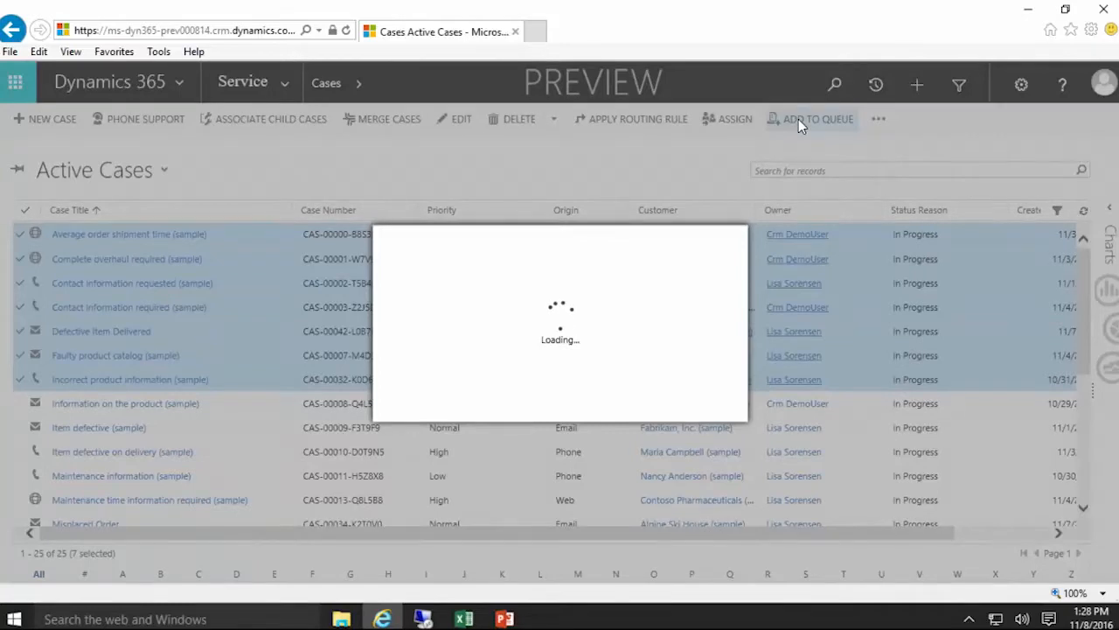
pyautogui.click(601, 332)
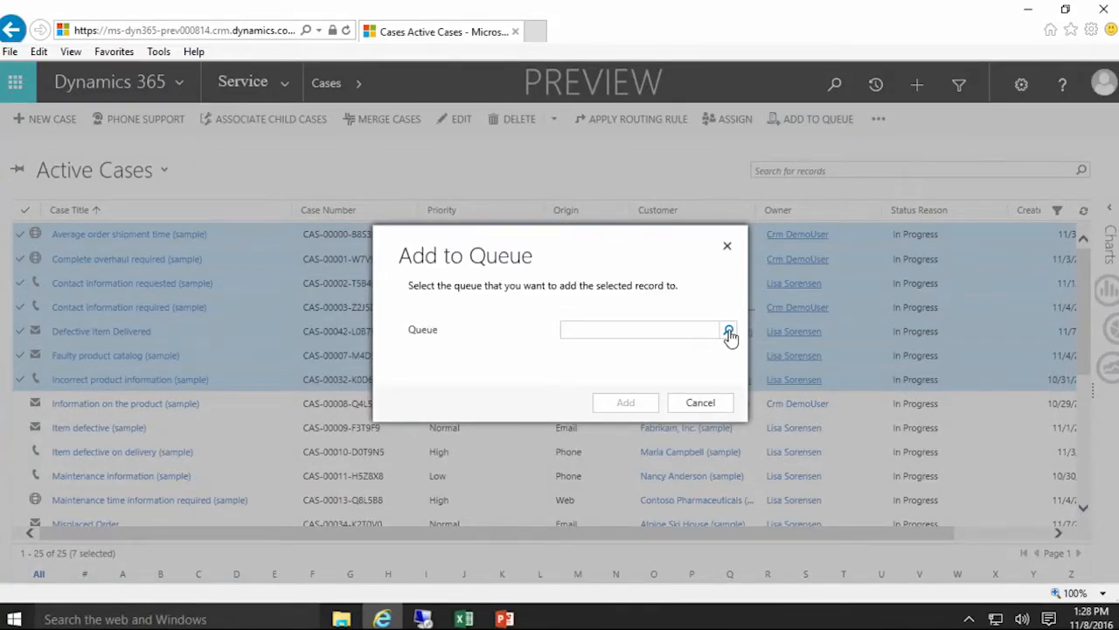
pyautogui.click(729, 332)
pyautogui.click(588, 295)
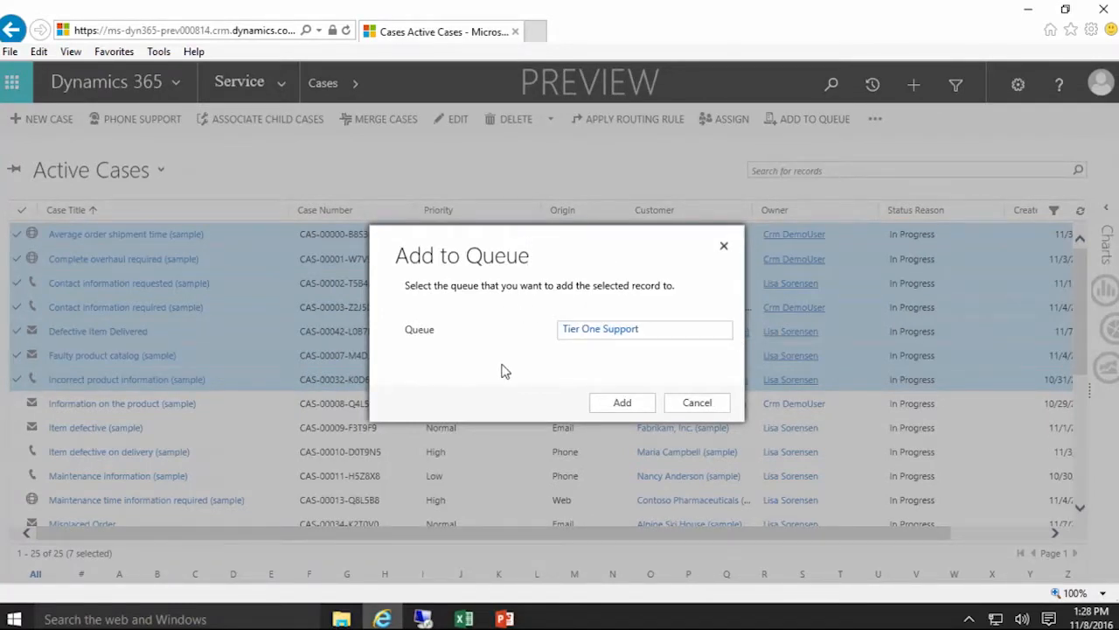
pyautogui.click(620, 407)
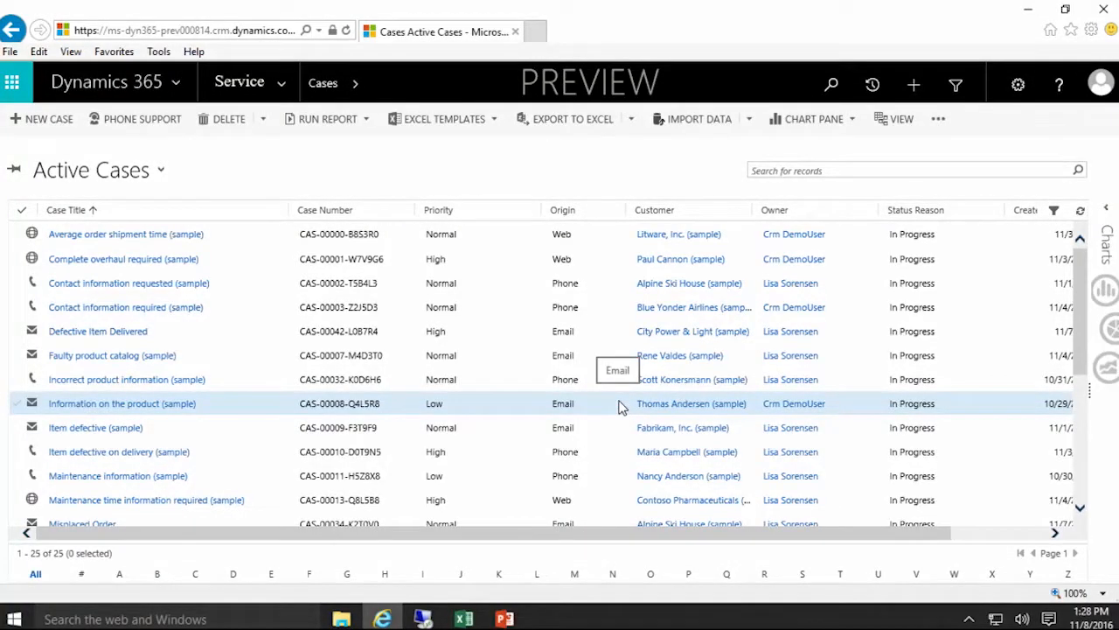
pyautogui.click(15, 238)
pyautogui.click(15, 259)
pyautogui.click(16, 284)
pyautogui.click(16, 307)
pyautogui.click(16, 331)
pyautogui.click(16, 355)
pyautogui.click(16, 379)
pyautogui.click(16, 403)
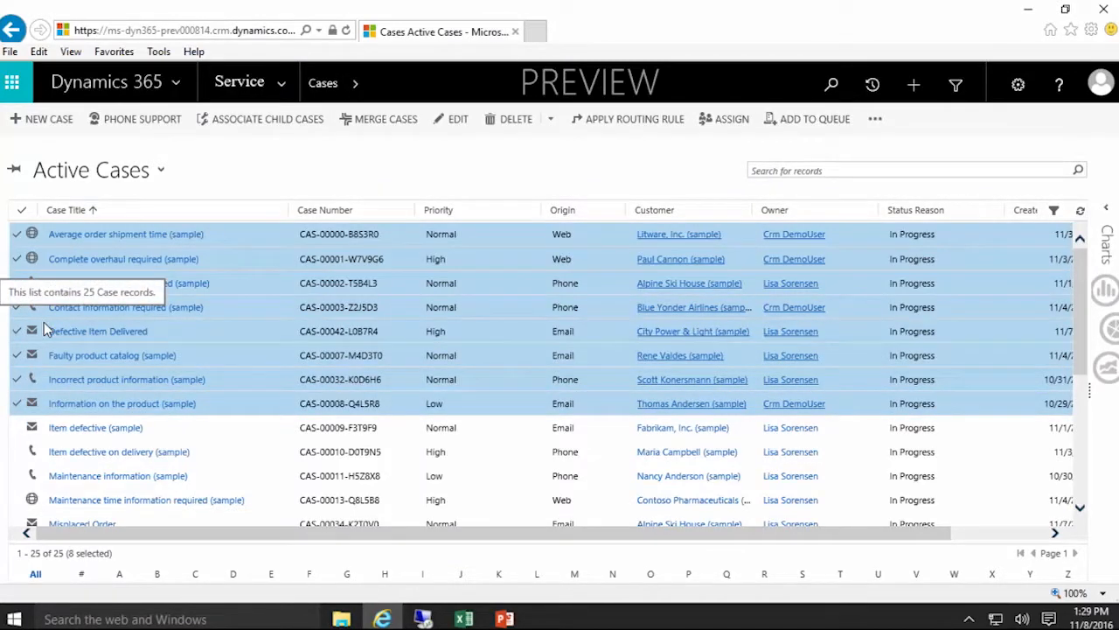
pyautogui.click(21, 211)
pyautogui.click(21, 212)
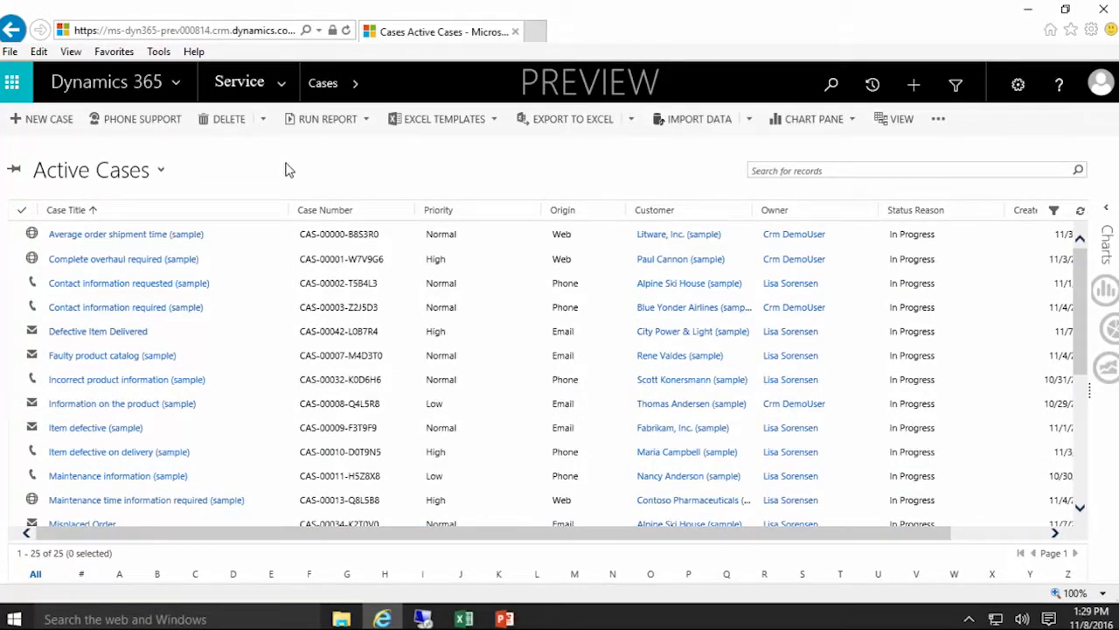
# Open the service area's Queues list, choose the Tier One Support queue and refresh its items
pyautogui.click(281, 82)
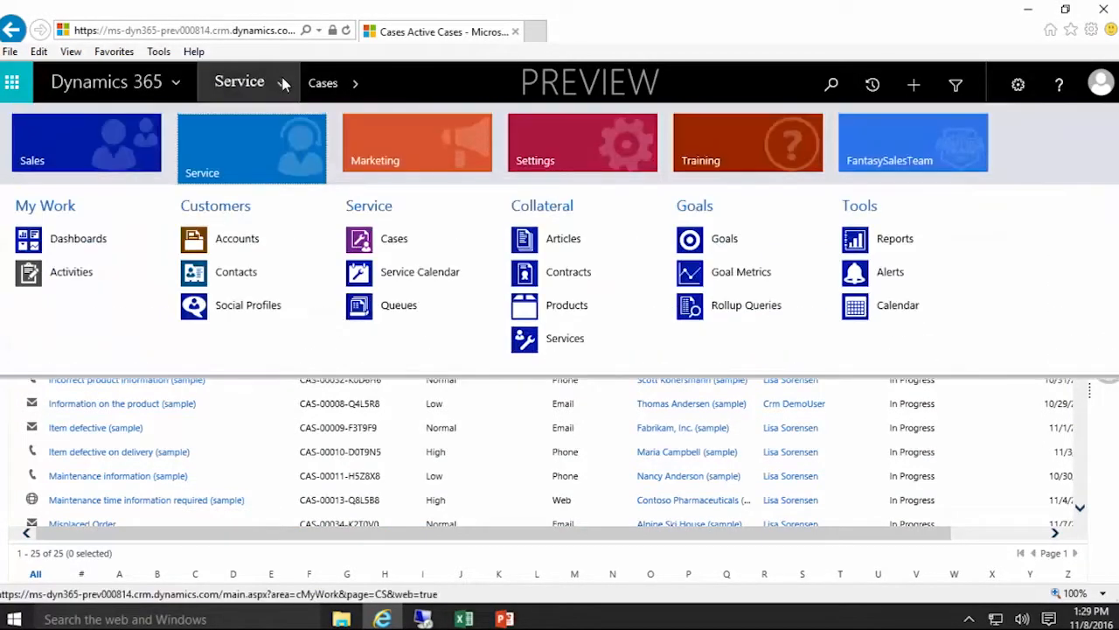
pyautogui.click(399, 312)
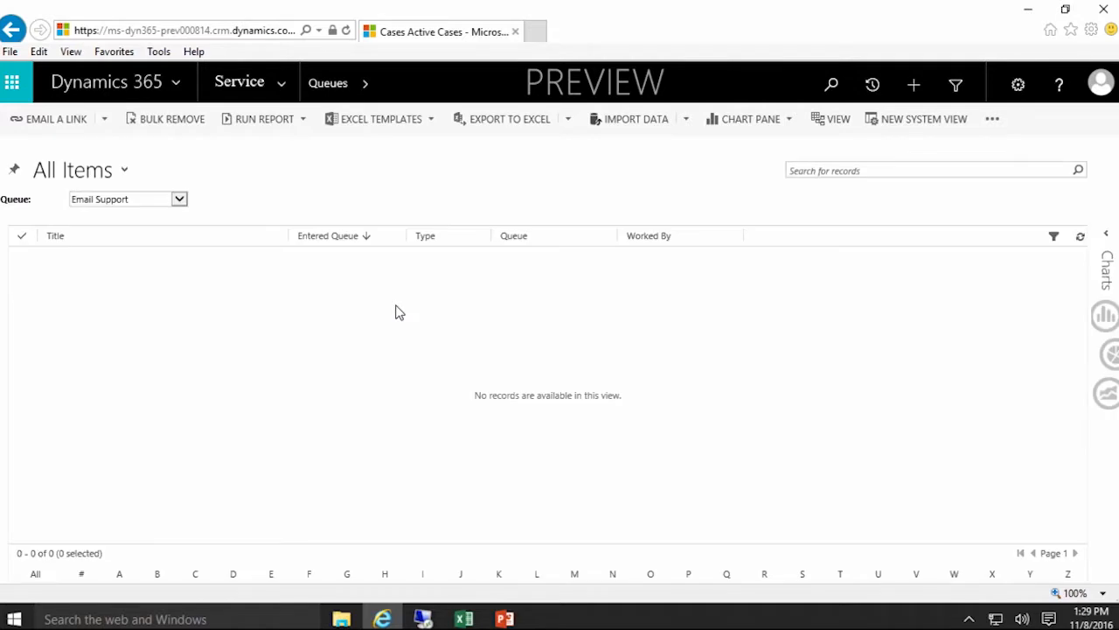
pyautogui.click(178, 200)
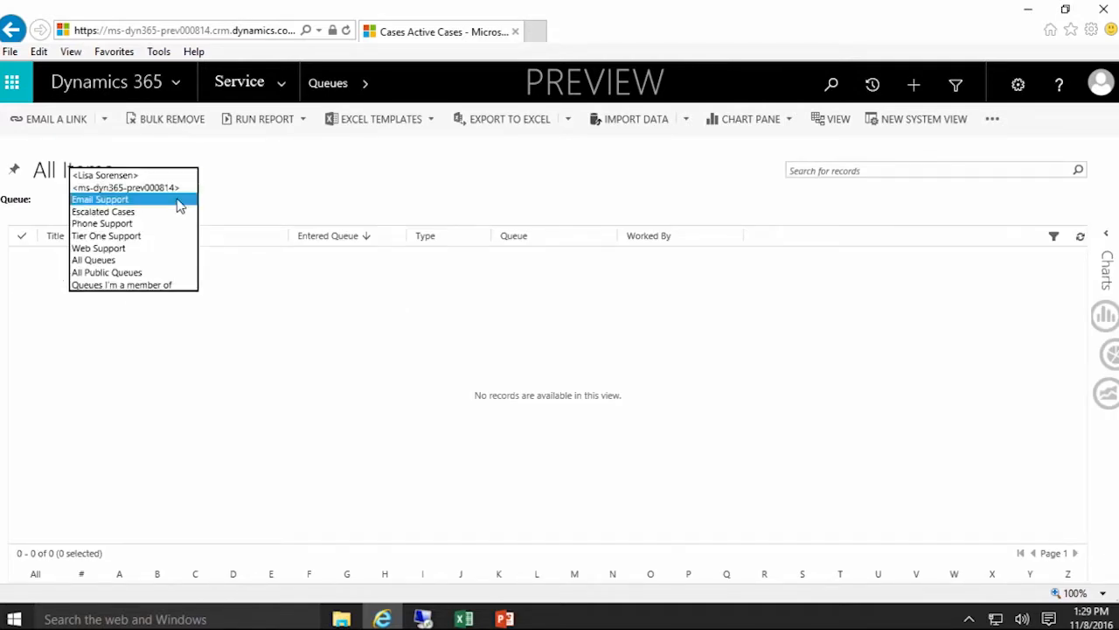
pyautogui.click(149, 240)
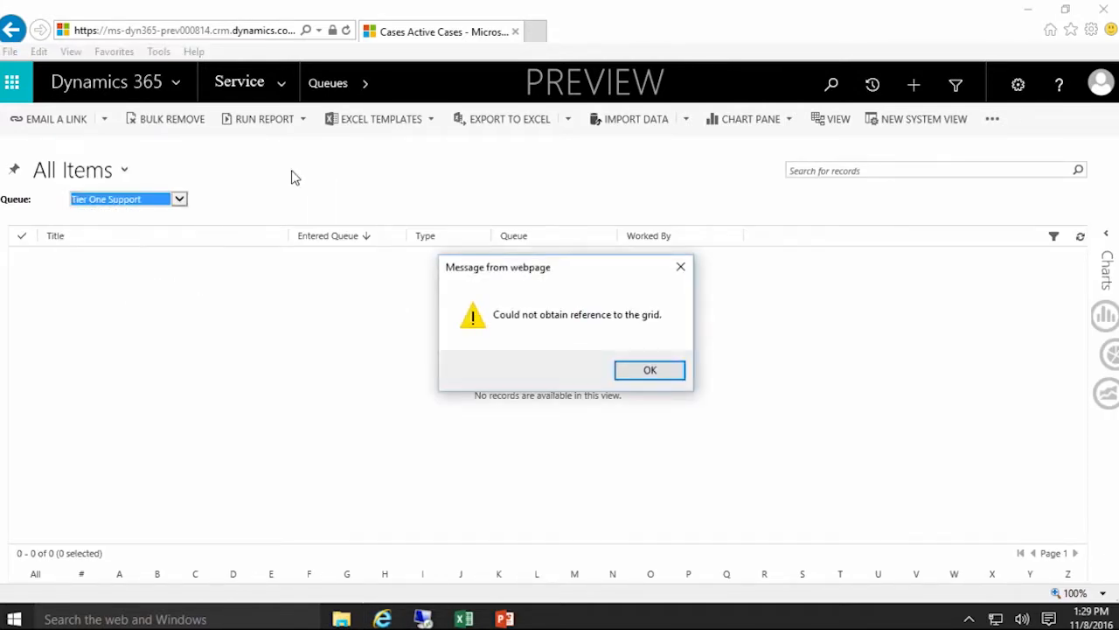
pyautogui.click(639, 374)
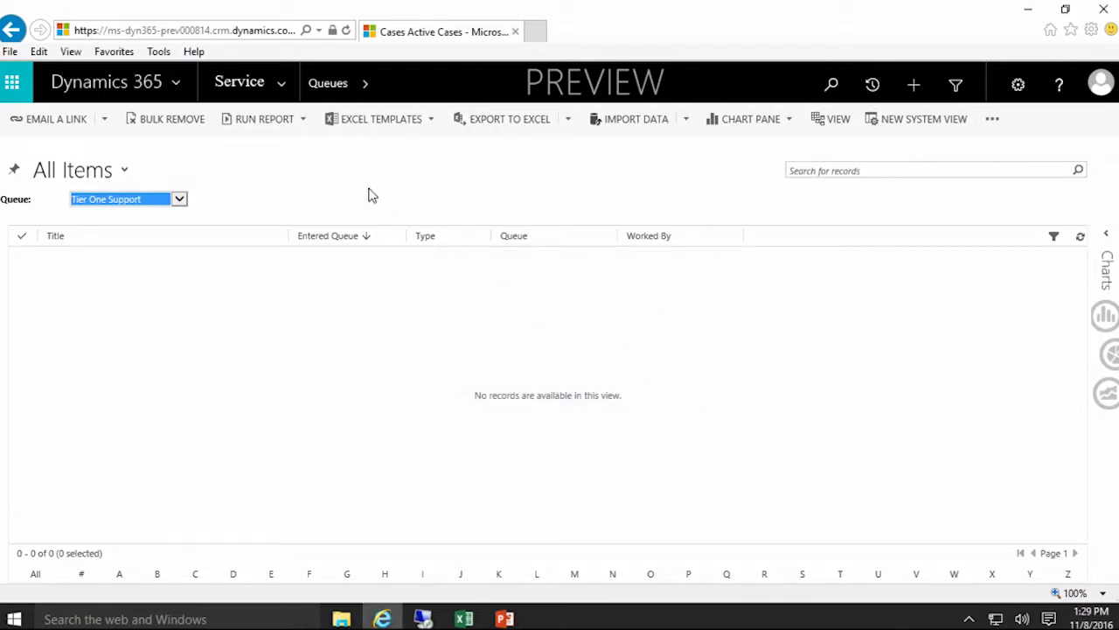
pyautogui.click(1081, 237)
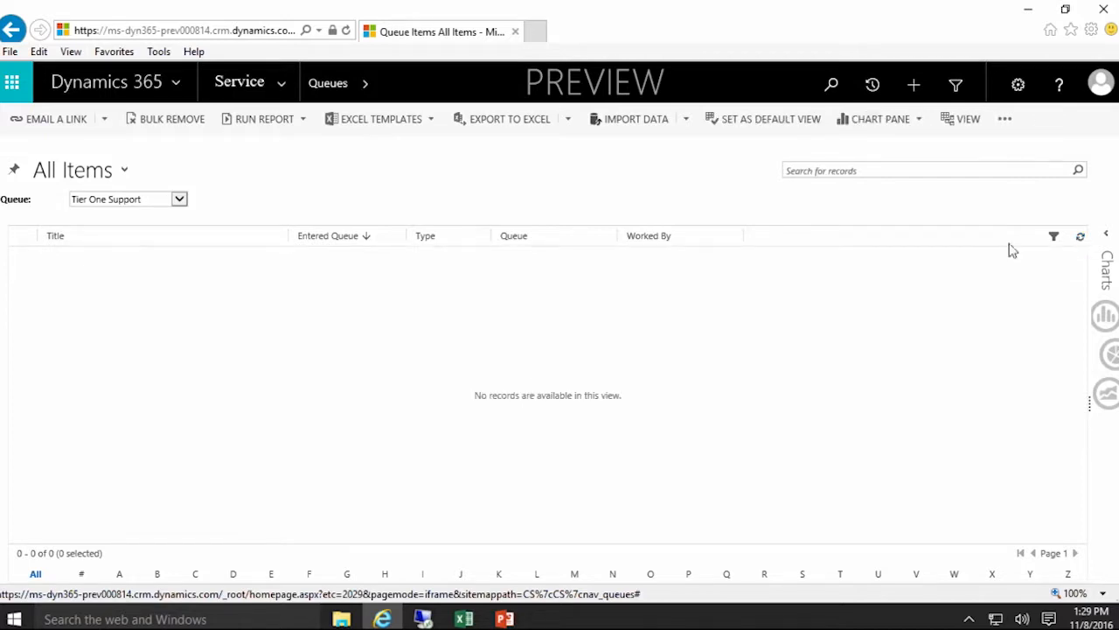
# Reload the Tier One Support queue by switching to Phone Support and back, and narrow the Entered Queue column
pyautogui.click(178, 199)
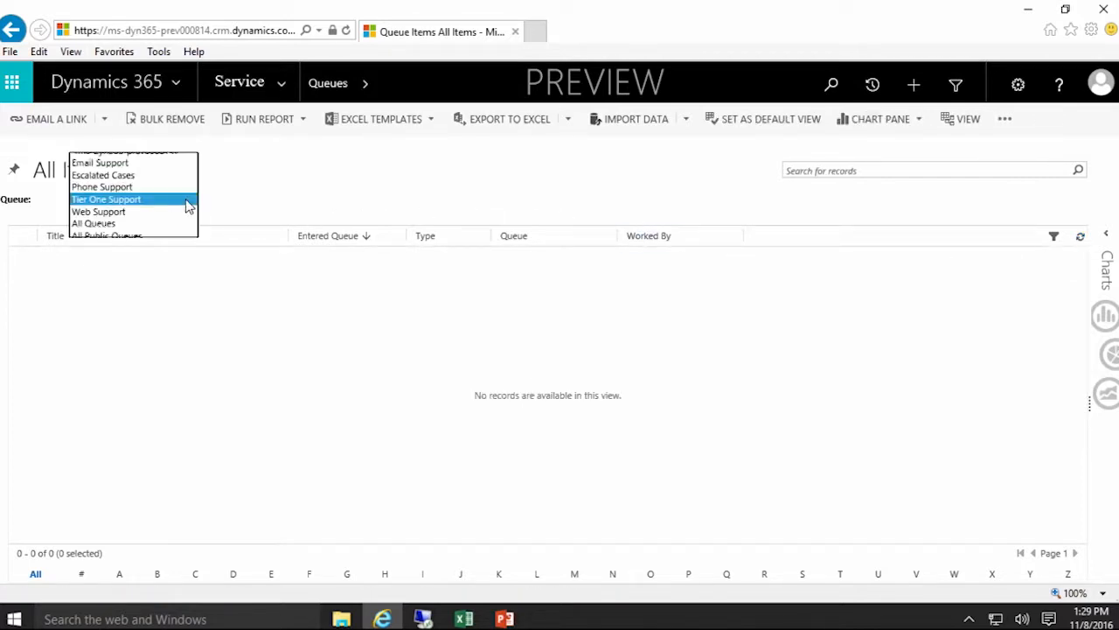
pyautogui.click(106, 186)
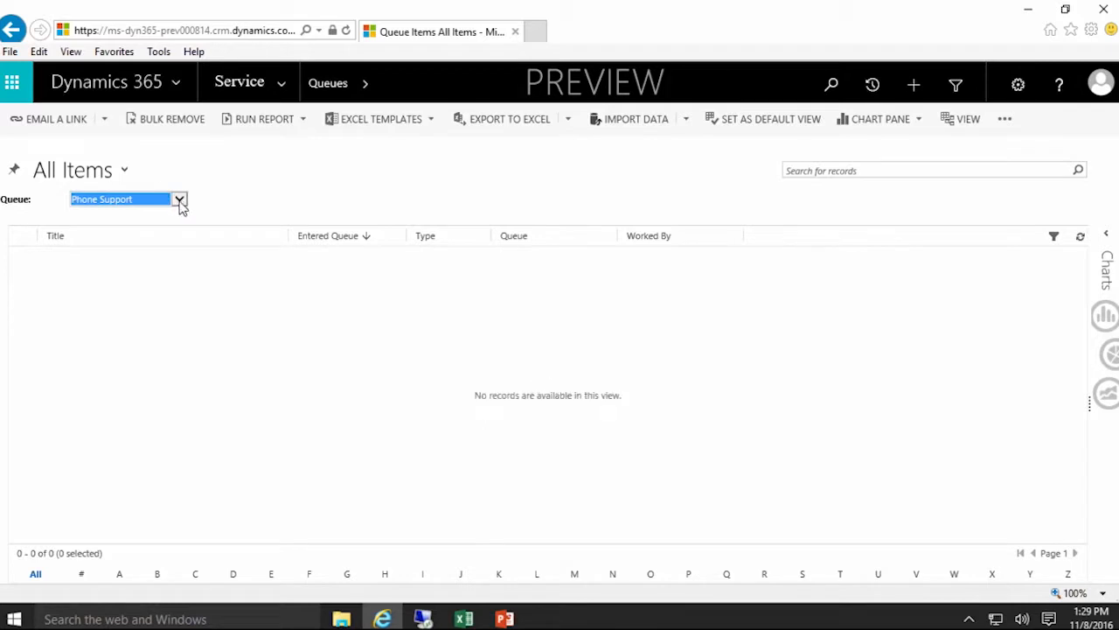
pyautogui.click(178, 199)
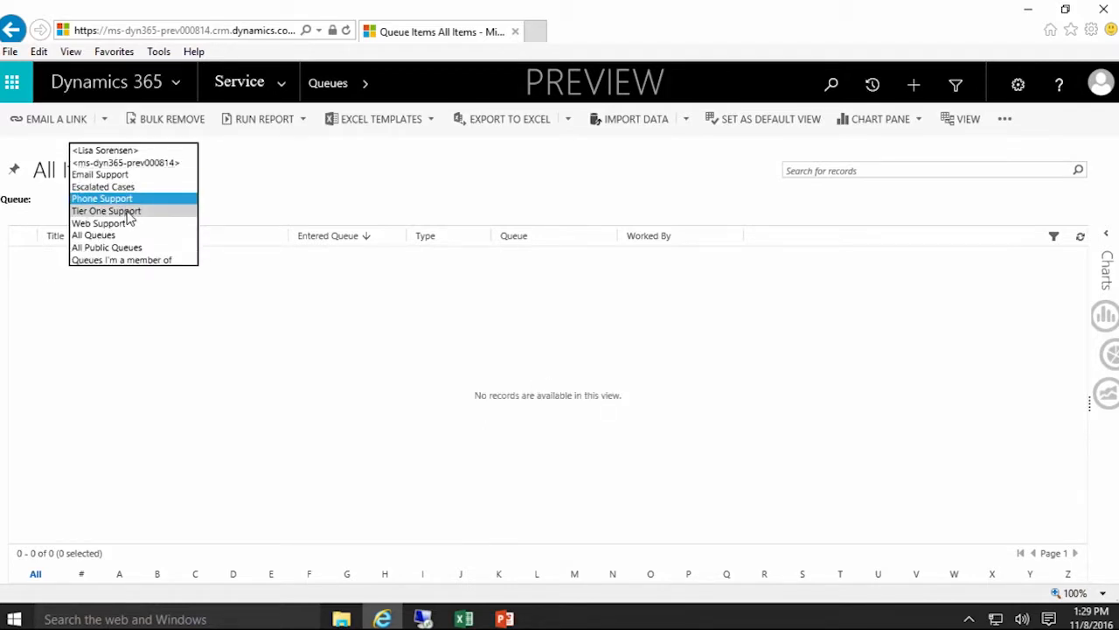
pyautogui.click(140, 211)
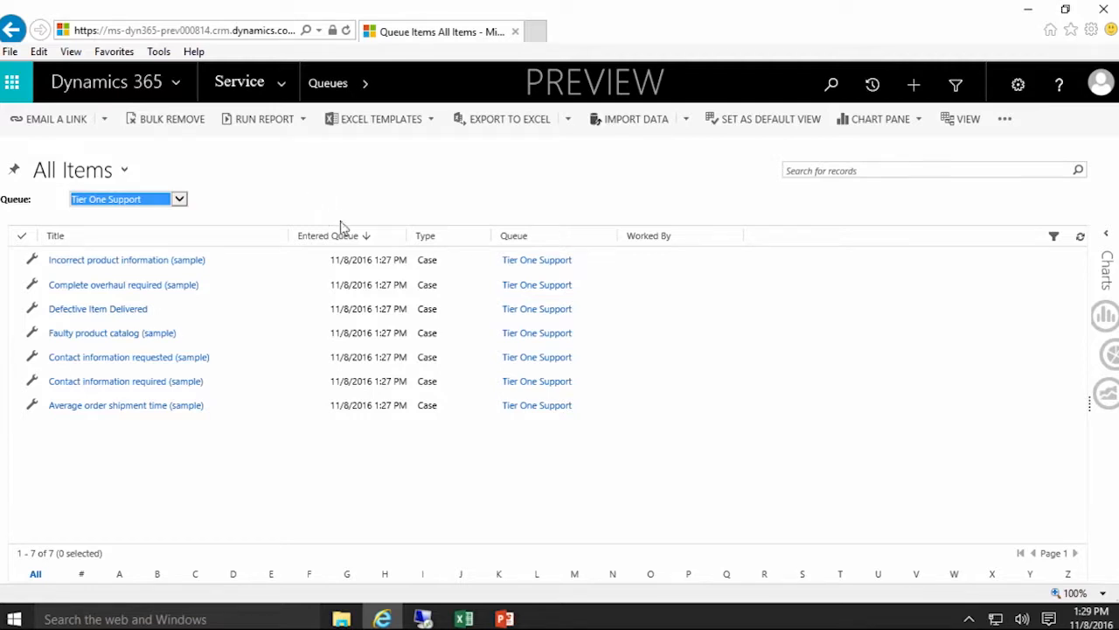
pyautogui.moveTo(408, 235); pyautogui.dragTo(383, 237)
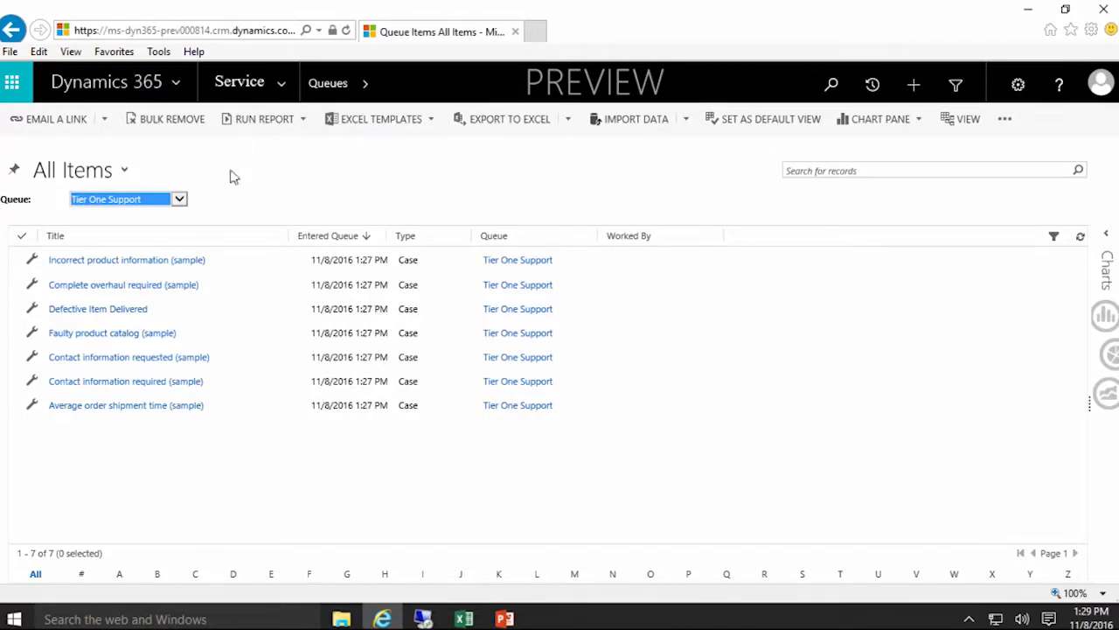
# Return to the Active Cases list and open the Tablet Issues case
pyautogui.click(286, 85)
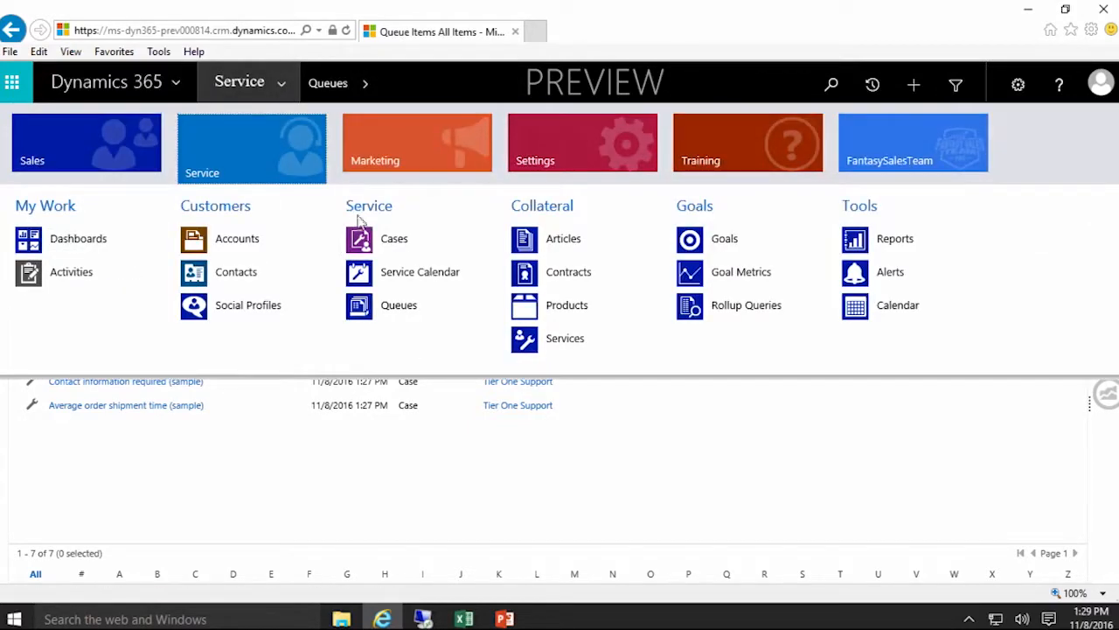
pyautogui.click(386, 242)
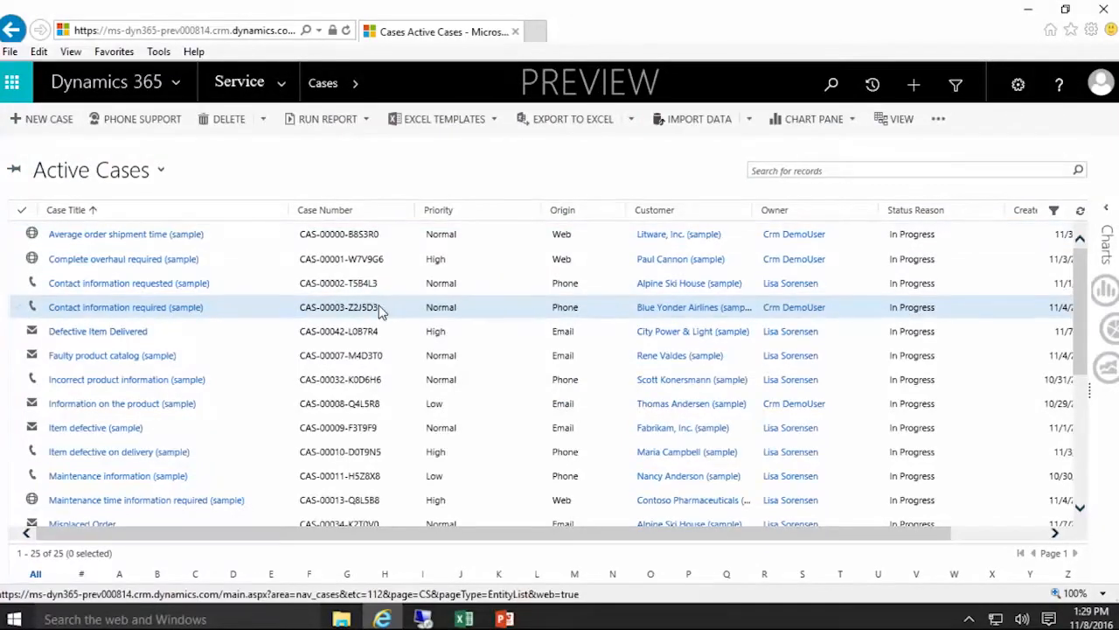
pyautogui.scroll(-2, 382, 312)
pyautogui.scroll(-3, 381, 313)
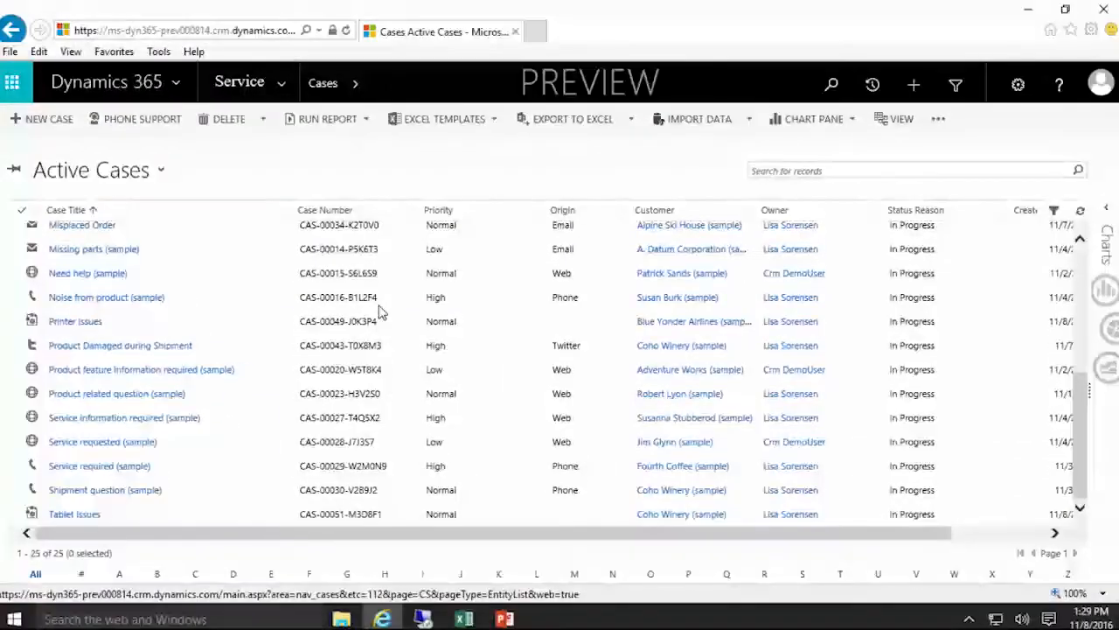
pyautogui.click(78, 517)
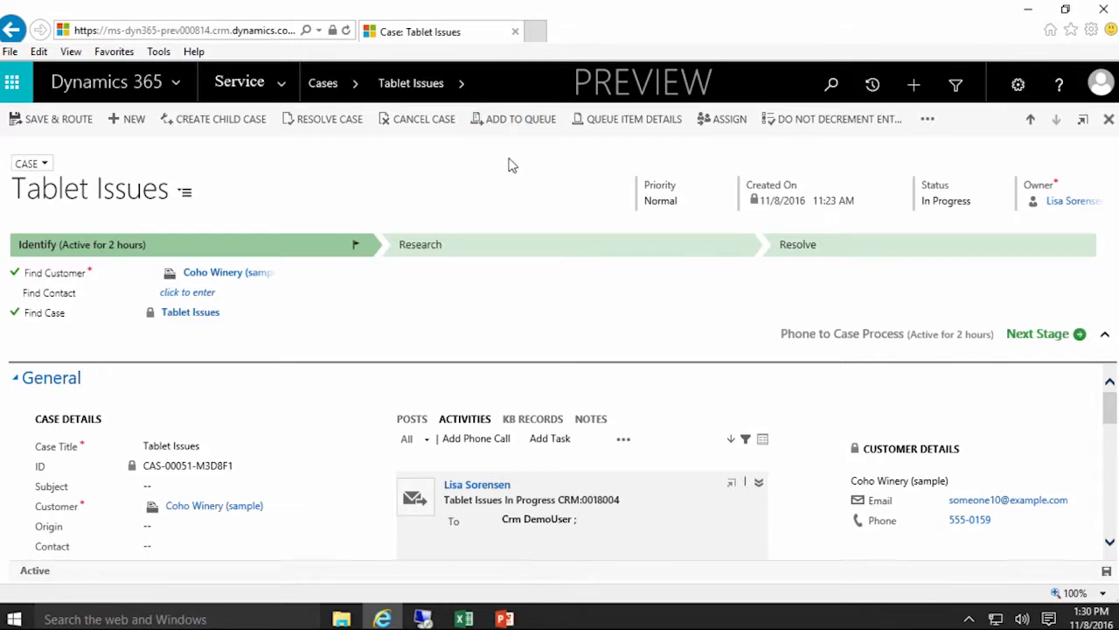
# Add the Tablet Issues case to the Tier One Support queue and close the case record
pyautogui.click(512, 118)
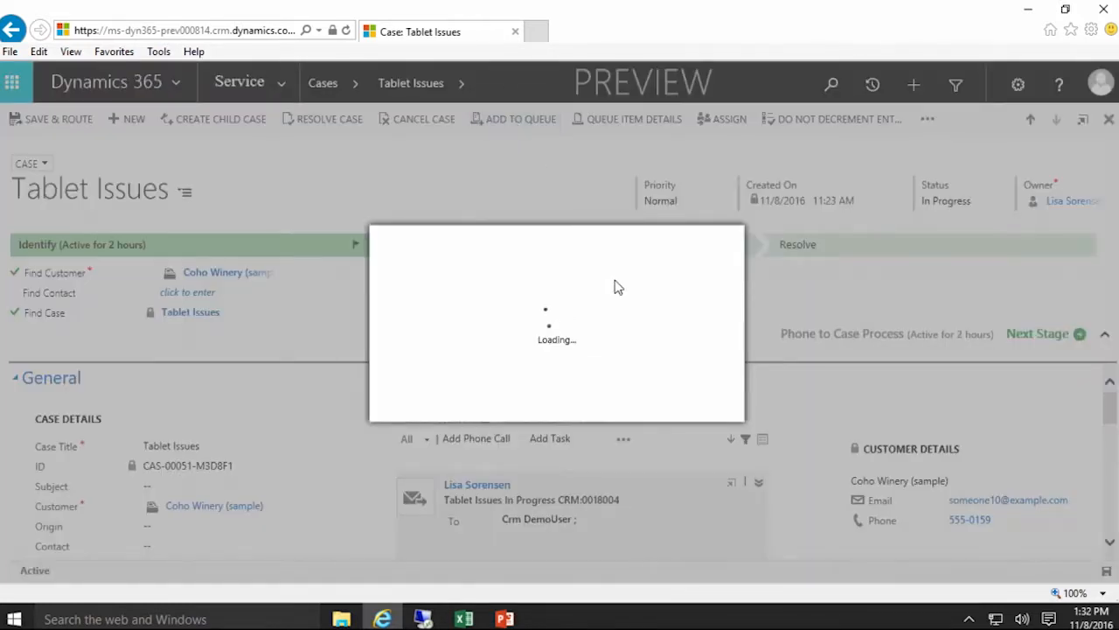
pyautogui.click(588, 329)
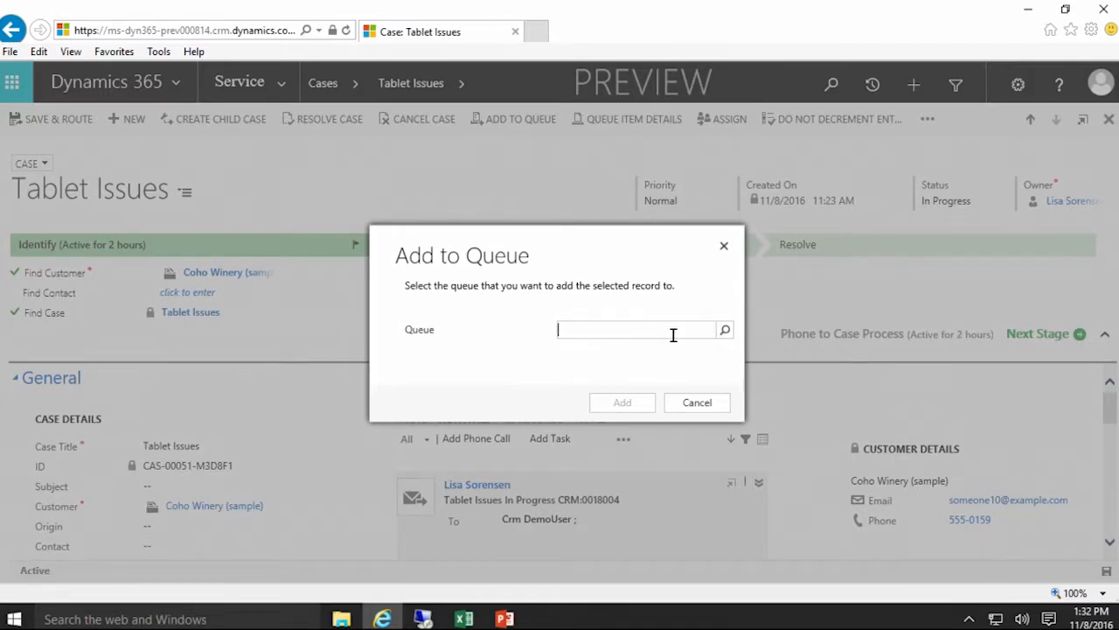
pyautogui.write('Tier')
pyautogui.click(585, 349)
pyautogui.click(624, 407)
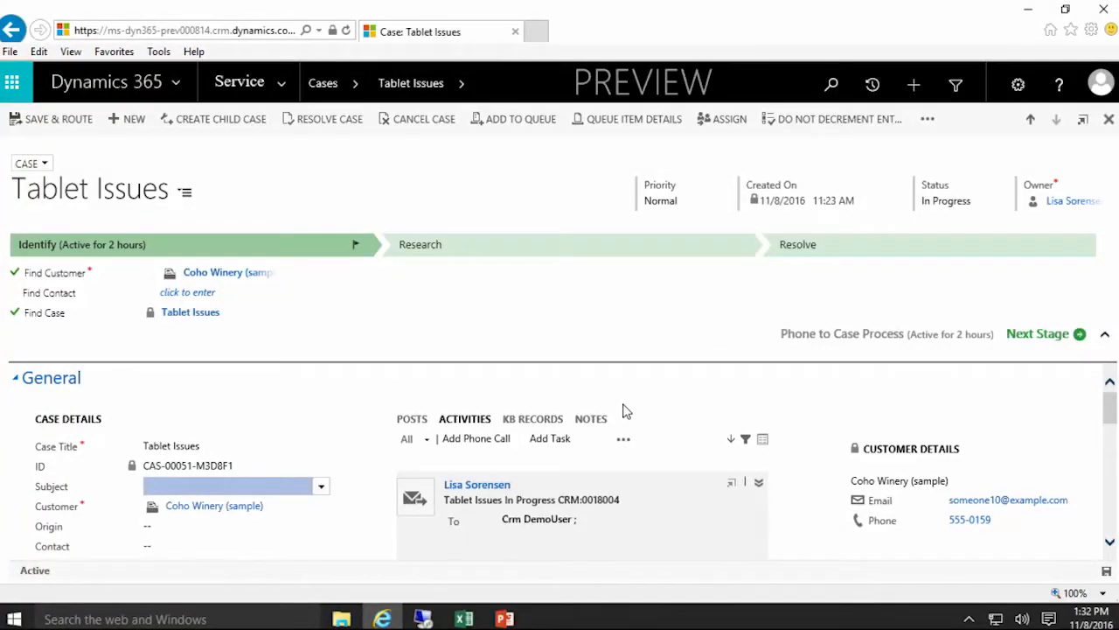
pyautogui.click(1109, 119)
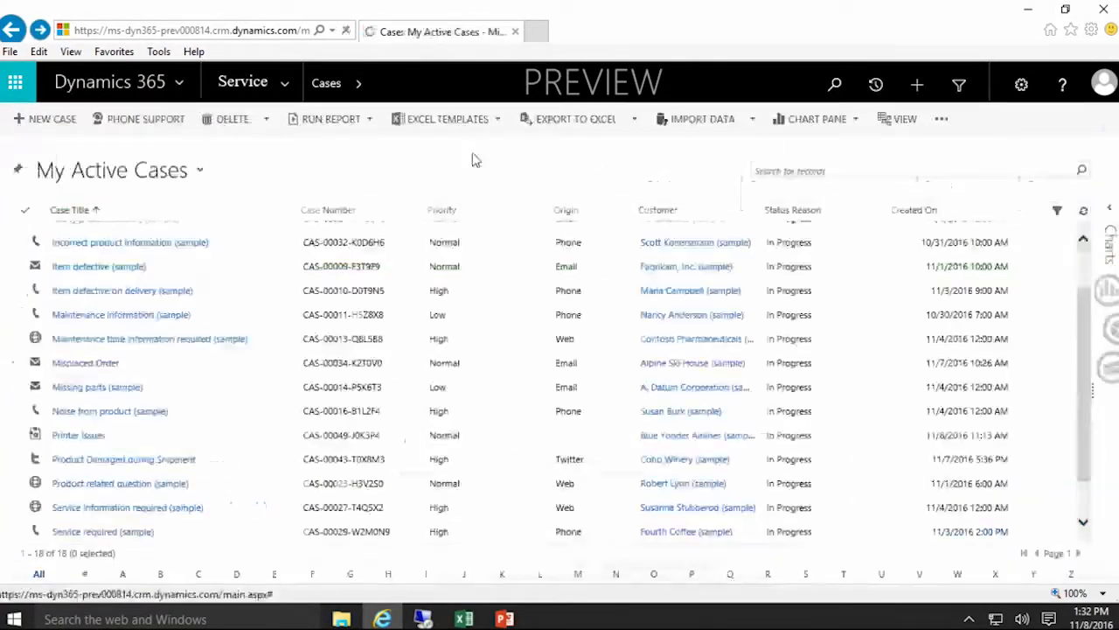
# Go back to the Queues list and view the items in the Tier One Support queue
pyautogui.click(283, 87)
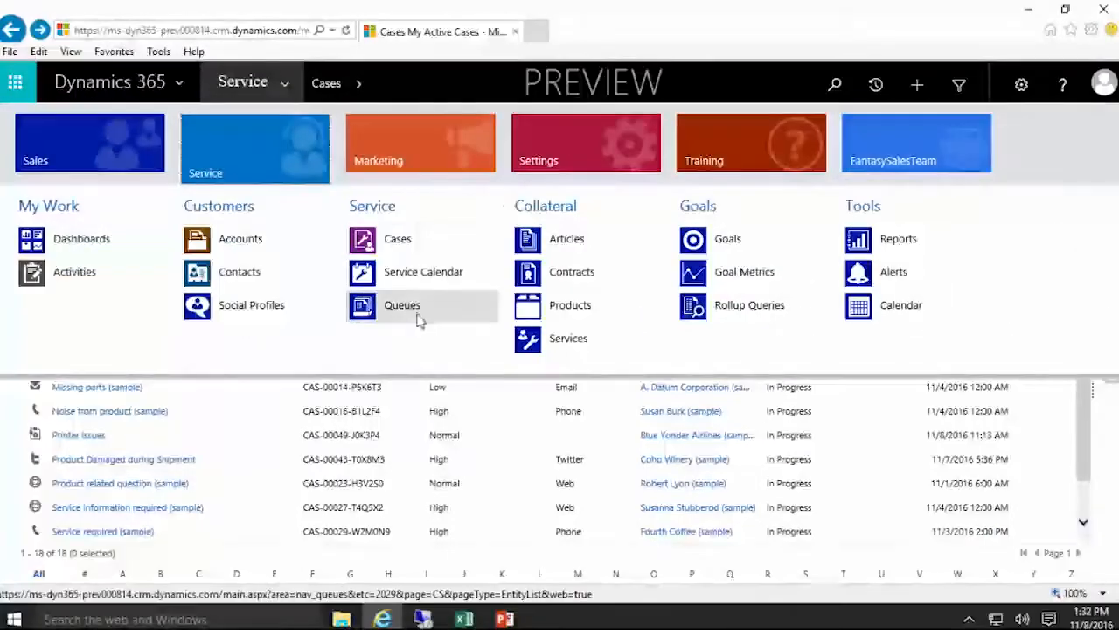
pyautogui.click(415, 317)
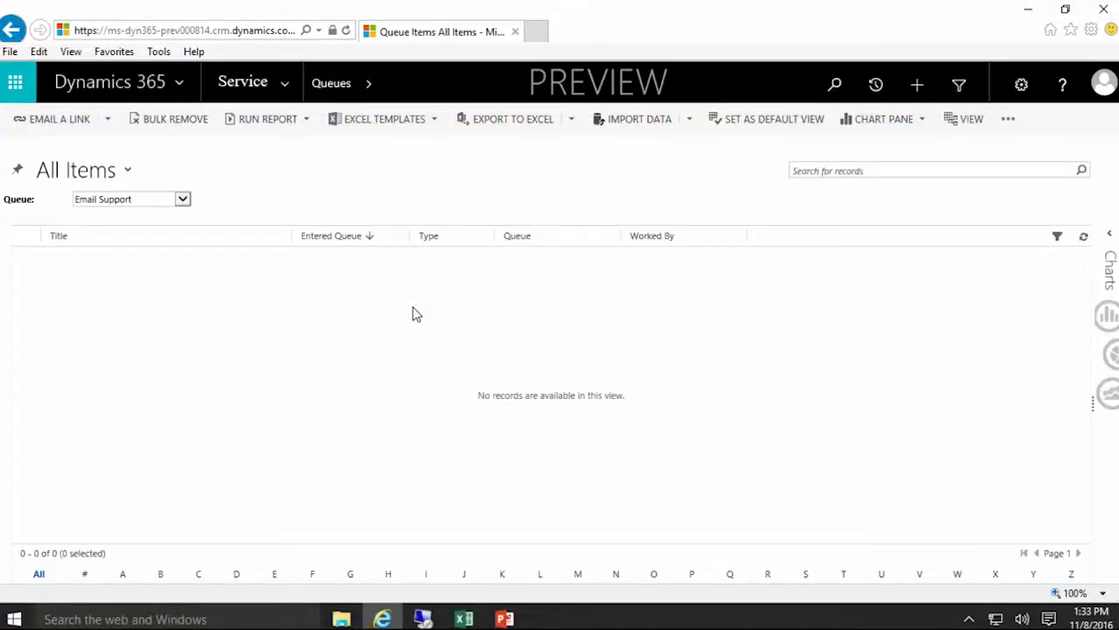
pyautogui.click(183, 199)
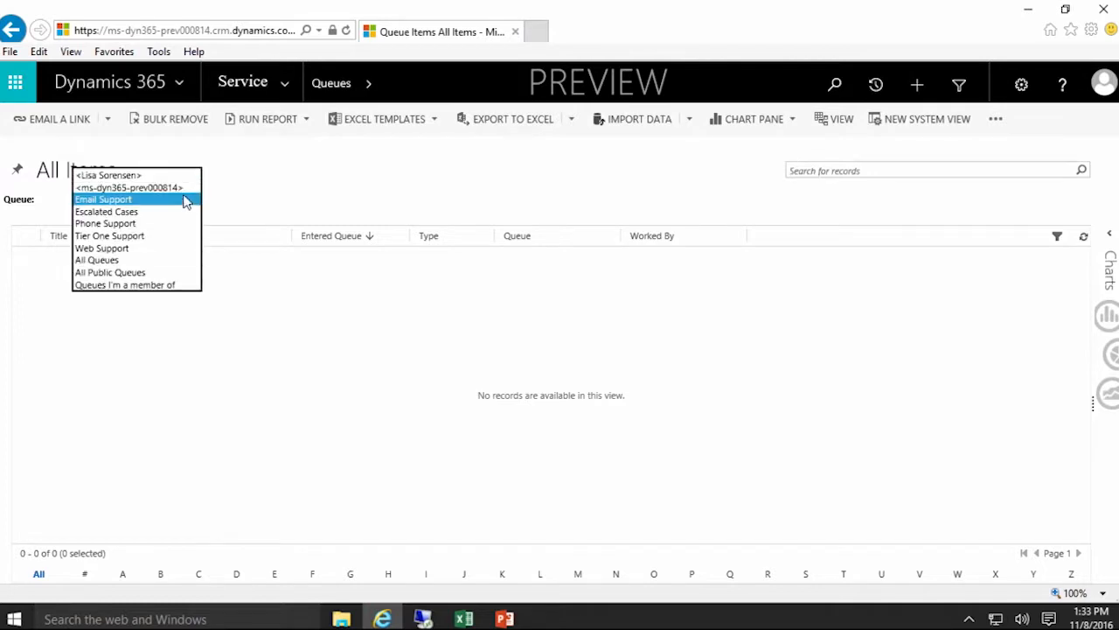
pyautogui.click(145, 238)
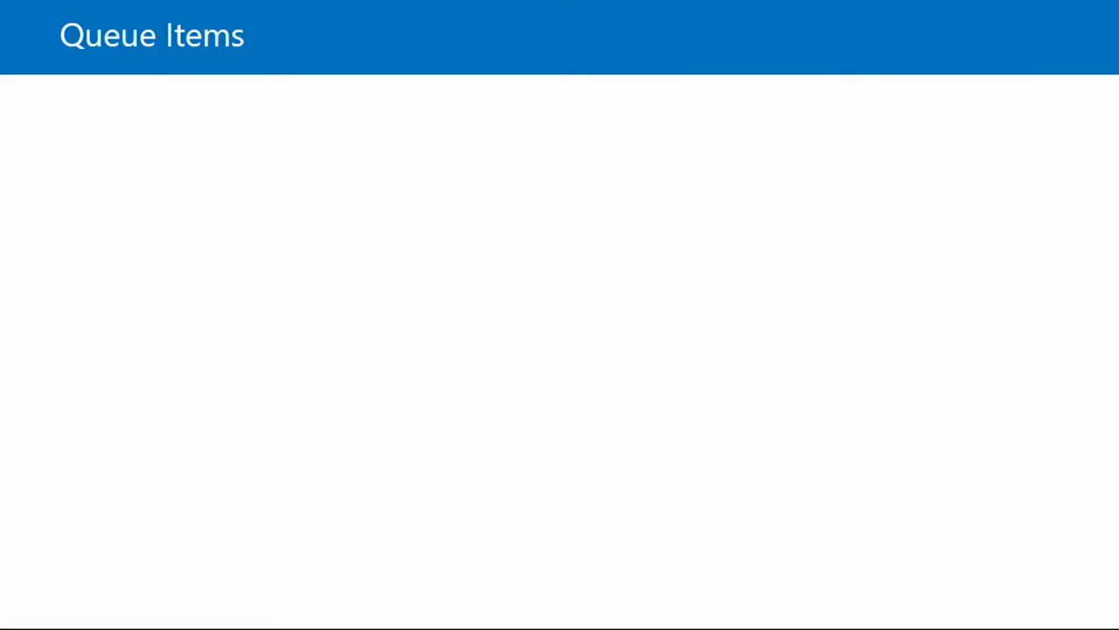
pyautogui.press('Right')
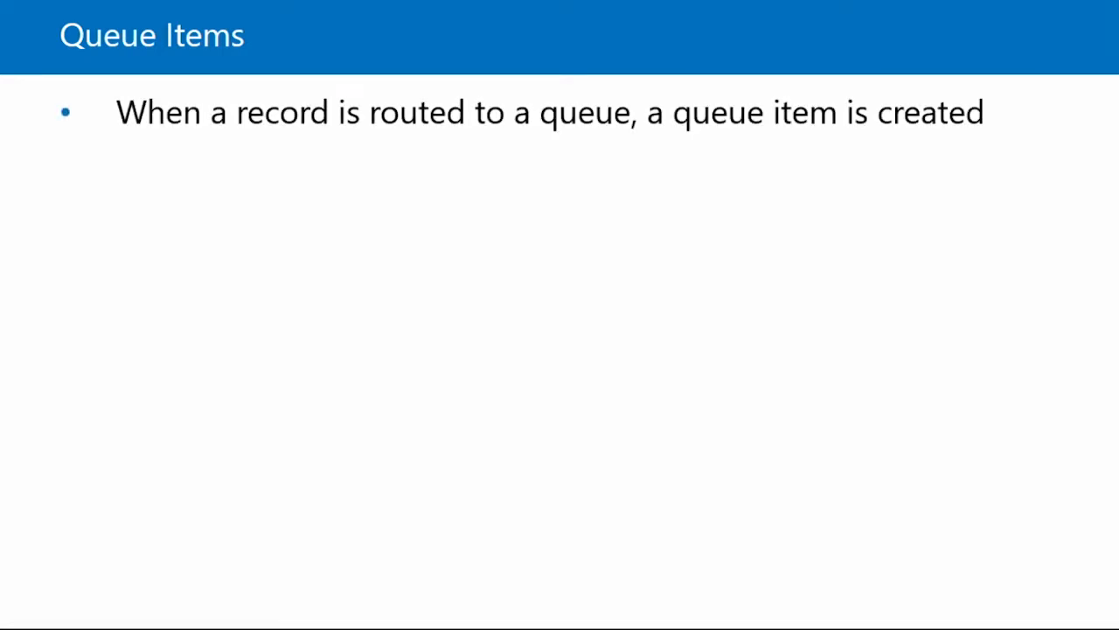
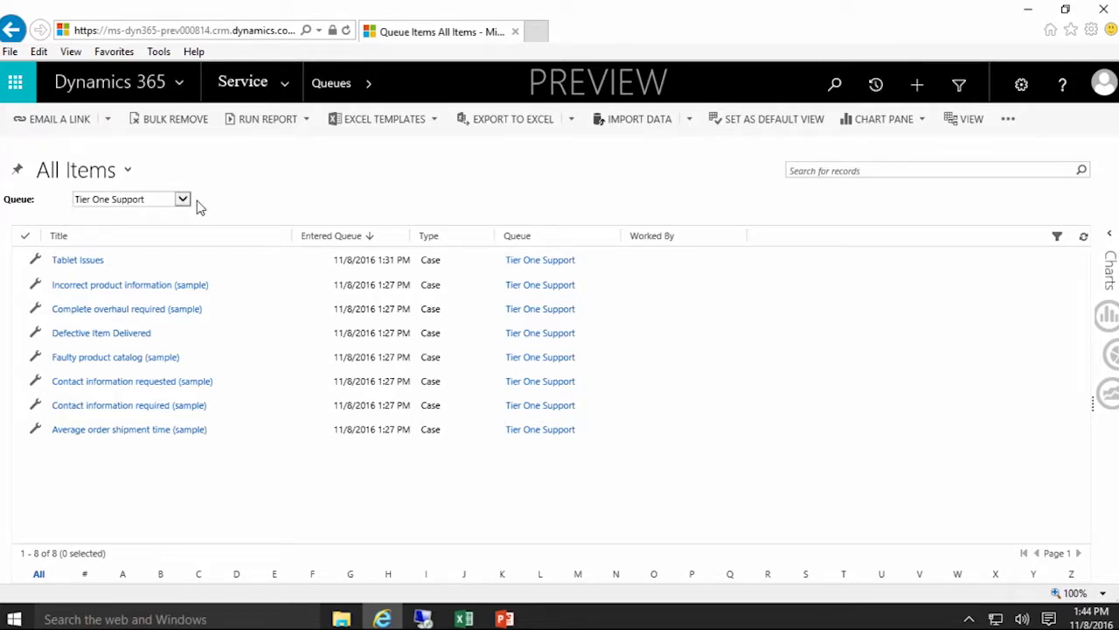
# View the items in the Escalated Cases queue, and return to the Tier One Support queue
pyautogui.click(183, 201)
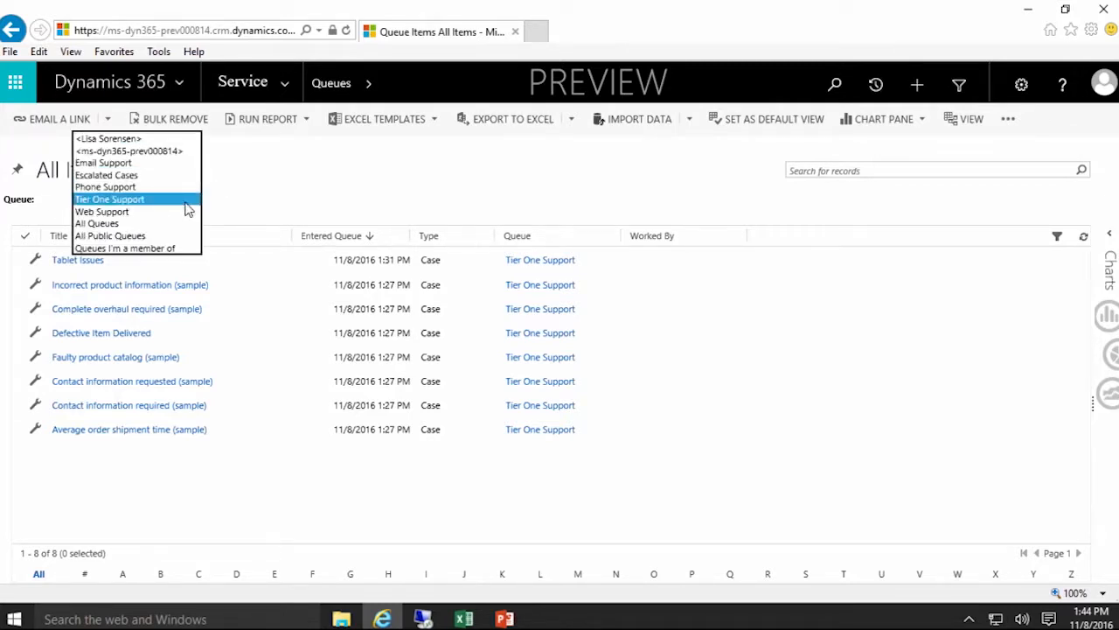
pyautogui.click(131, 176)
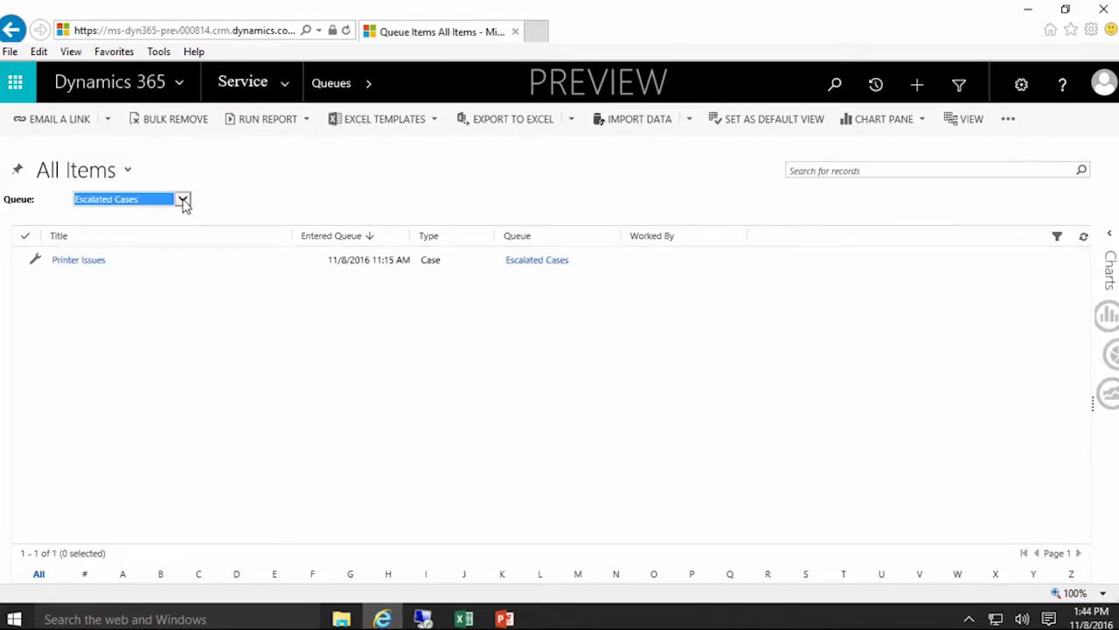
pyautogui.click(183, 201)
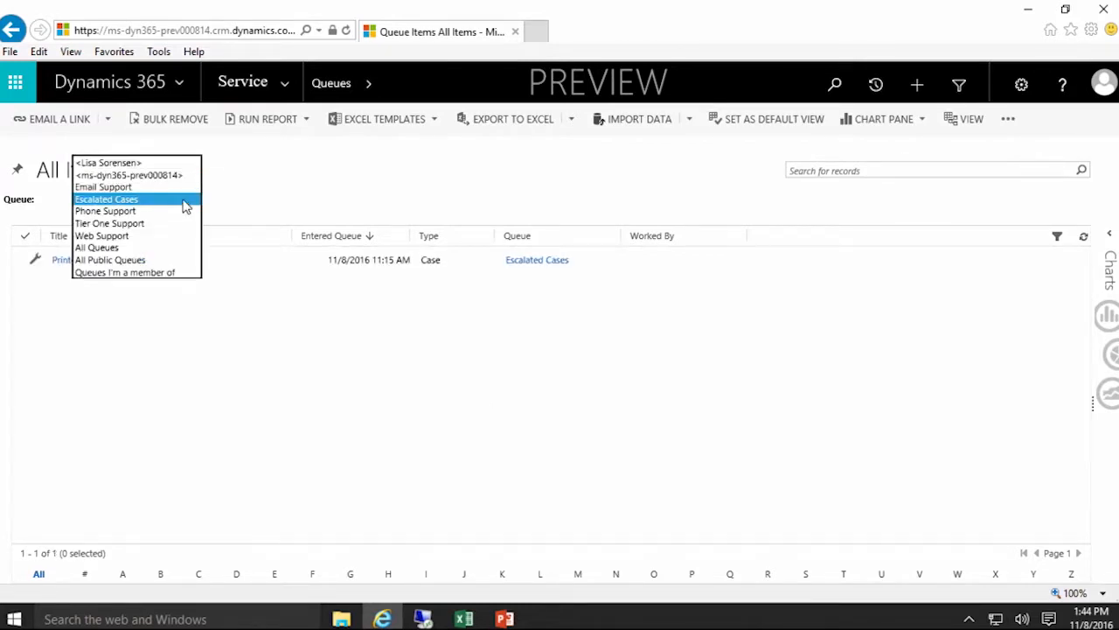
pyautogui.click(143, 223)
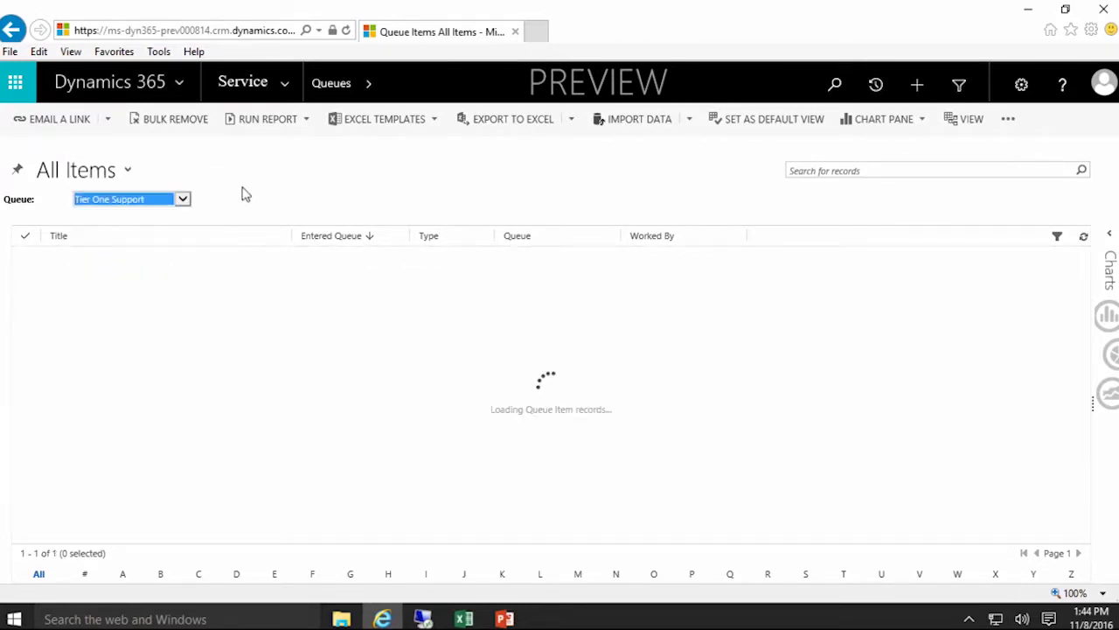
# Compare the "Items available to work on" and "Items I am working on" views for Tier One Support, and return to All Items
pyautogui.click(129, 172)
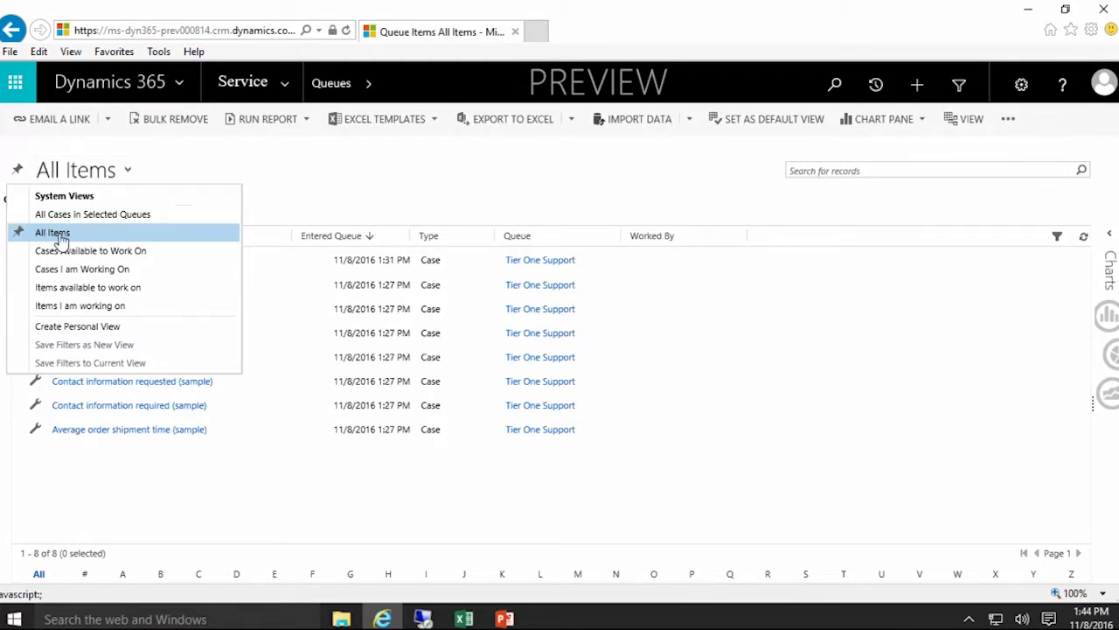
pyautogui.click(112, 292)
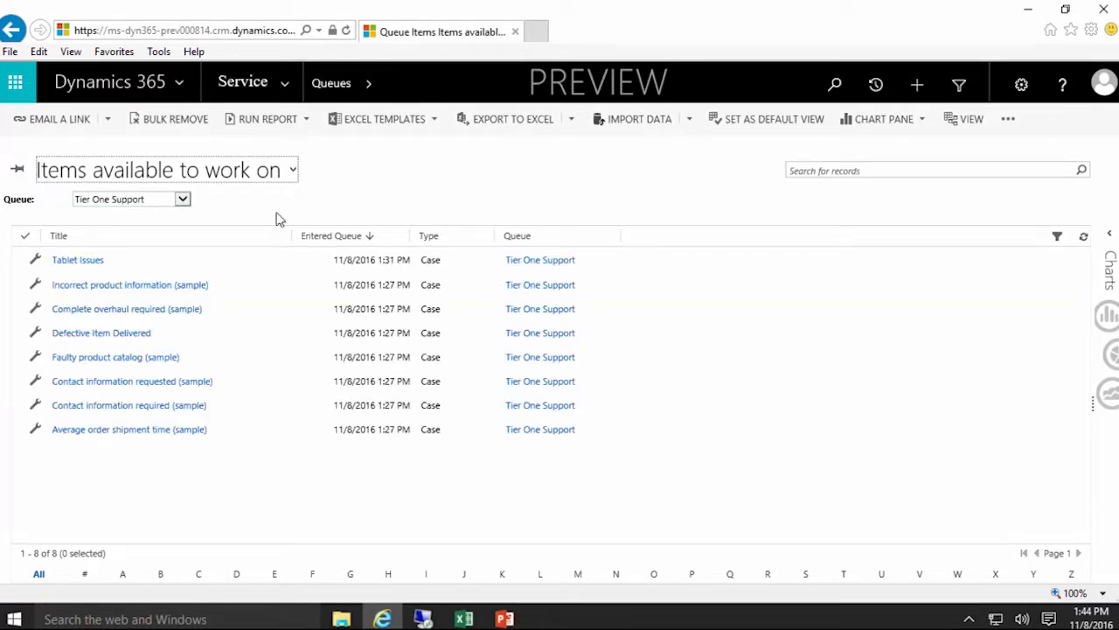
pyautogui.click(291, 172)
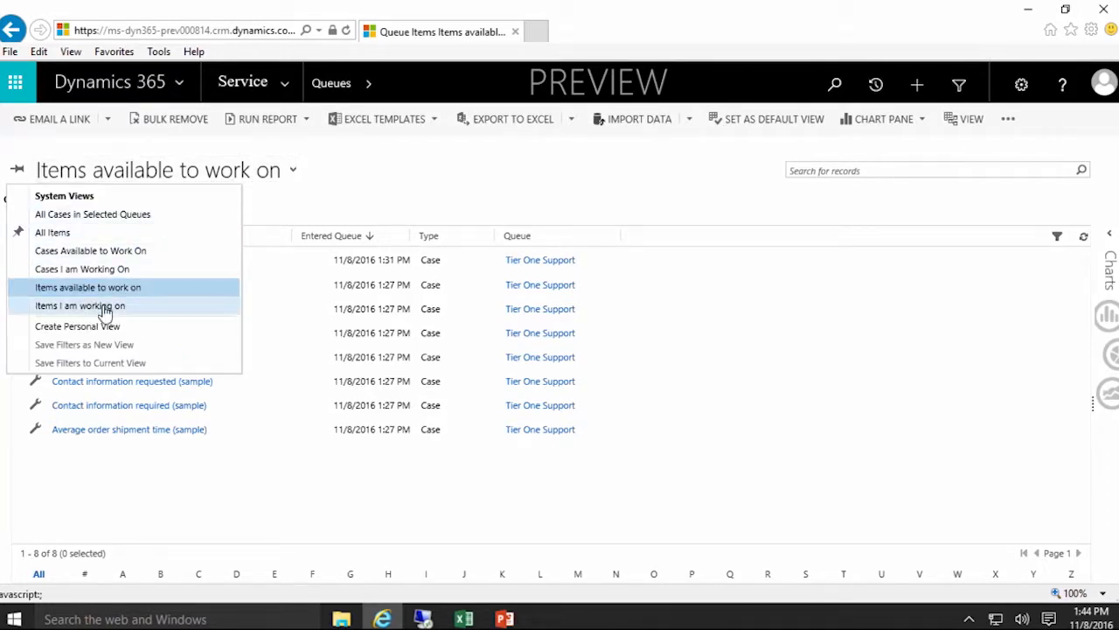
pyautogui.click(103, 306)
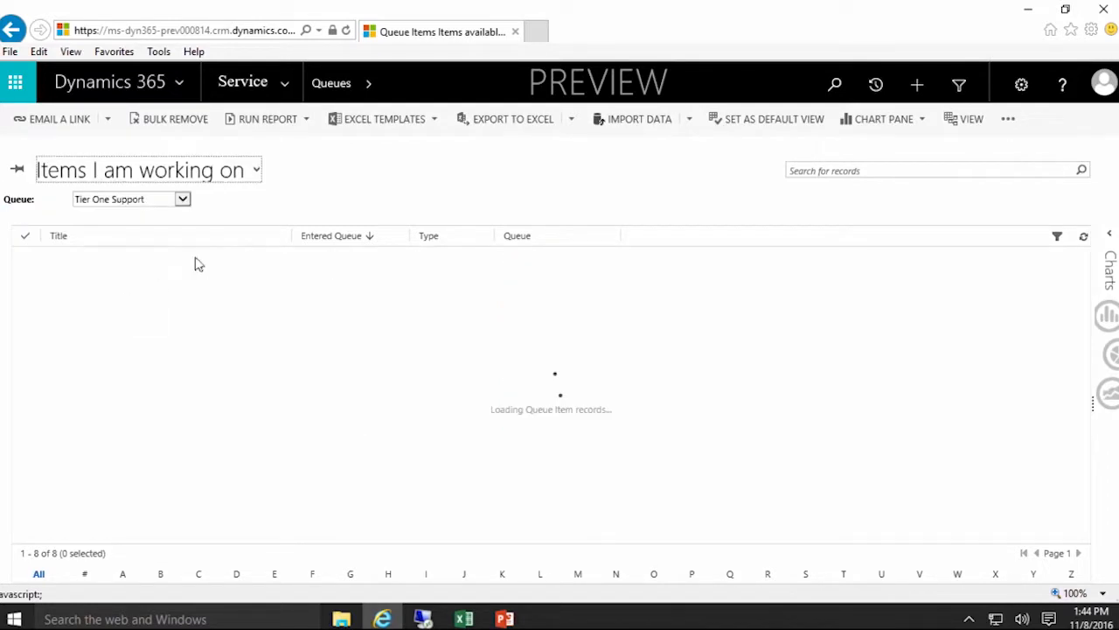
pyautogui.click(254, 178)
pyautogui.click(120, 292)
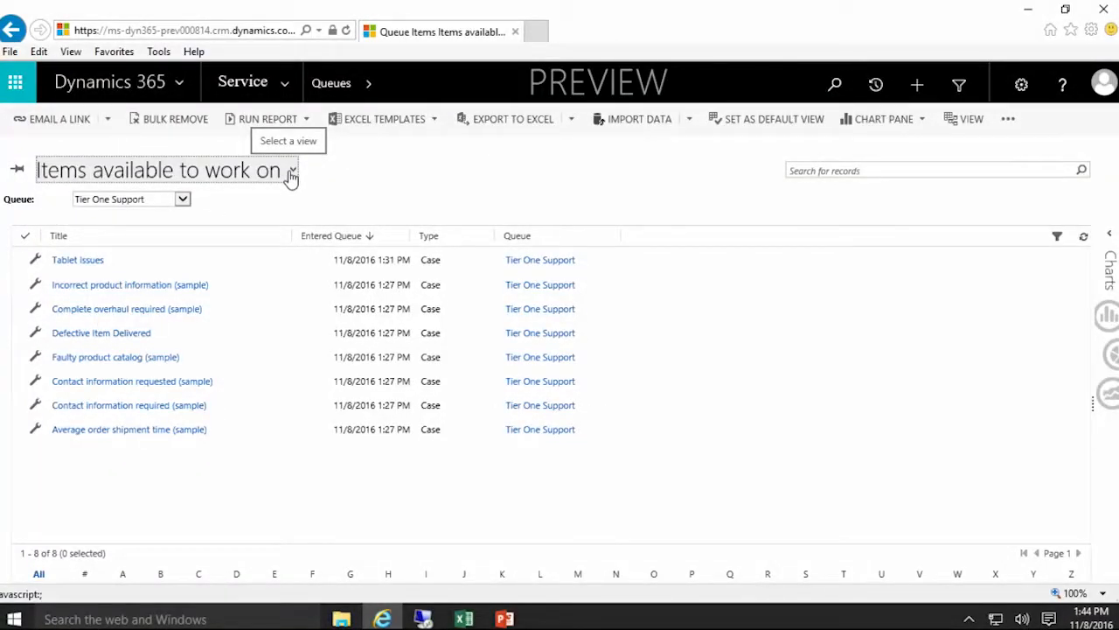
pyautogui.click(294, 172)
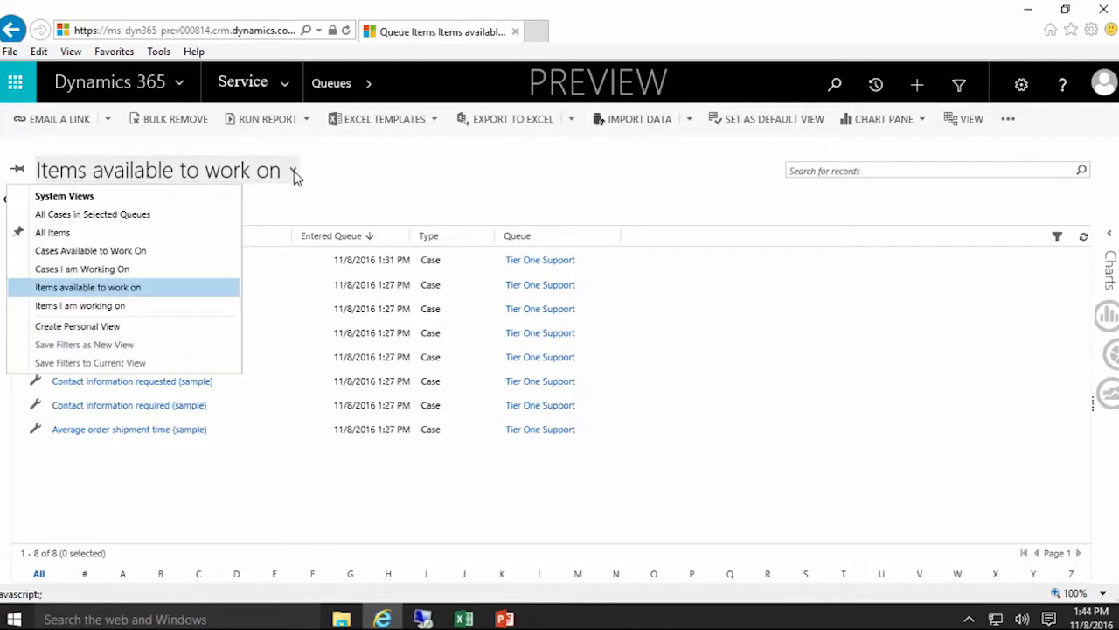
pyautogui.click(153, 232)
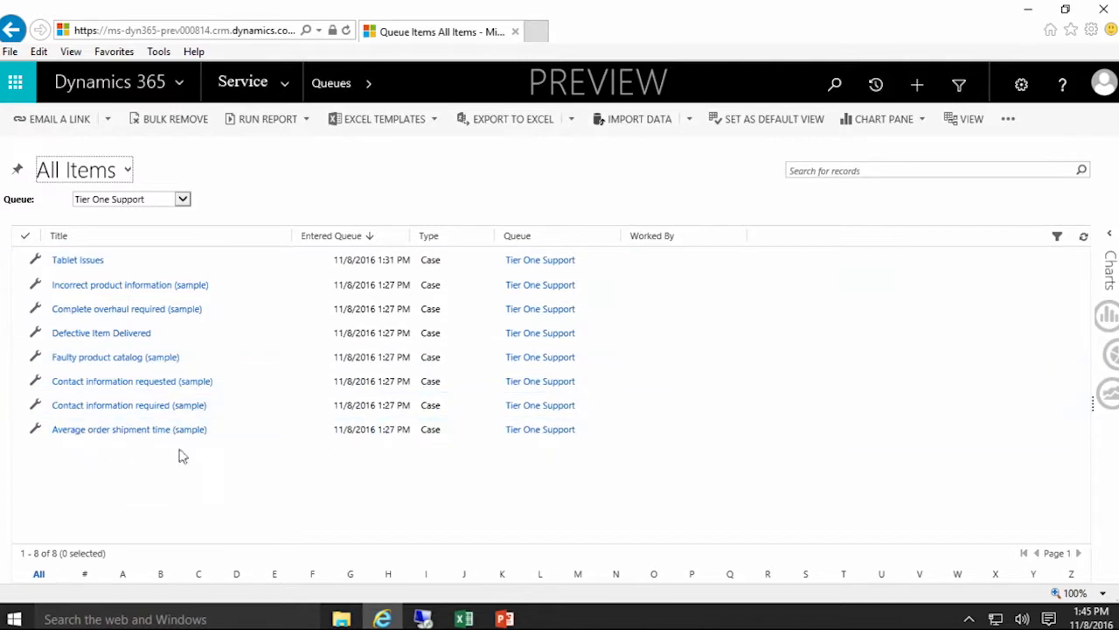
# Pick the Tablet Issues queue item to work on, with removal from the queue set to No
pyautogui.click(22, 267)
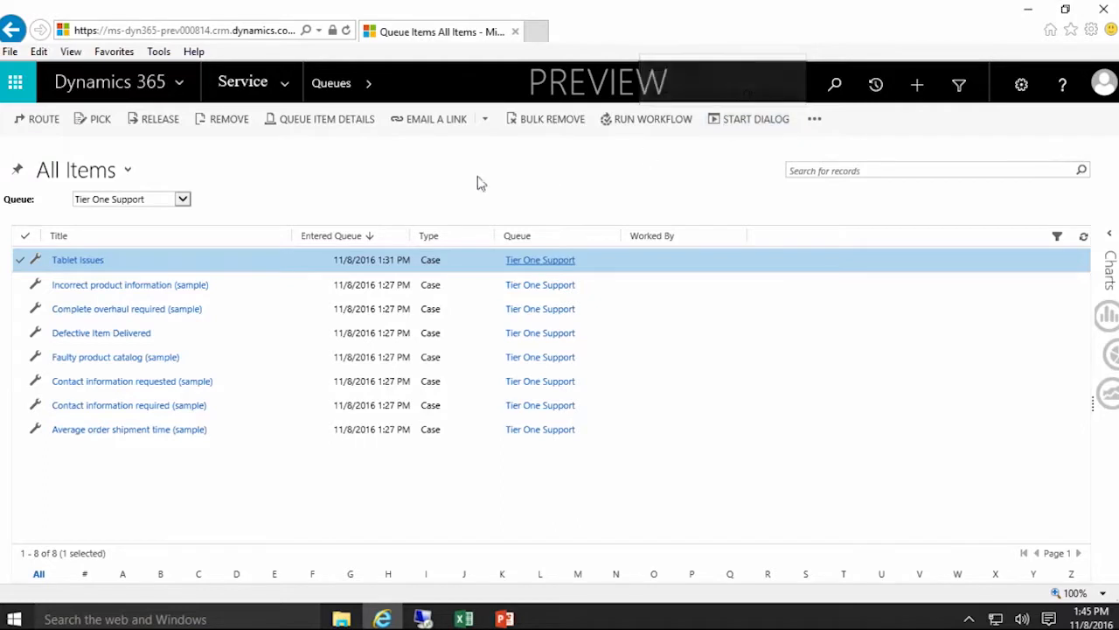
pyautogui.click(96, 123)
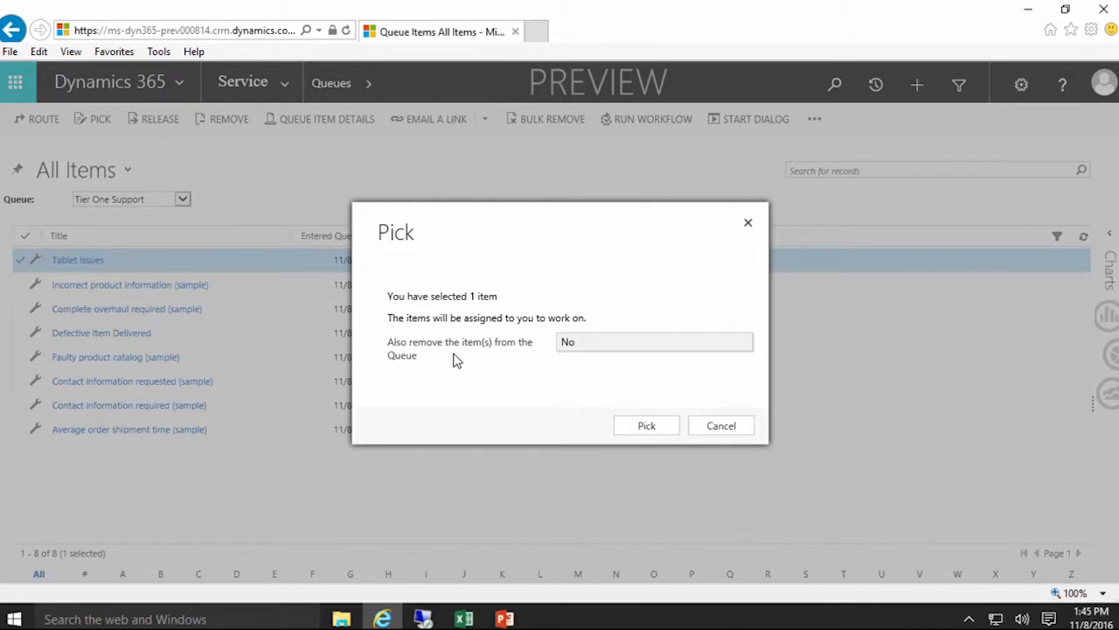
pyautogui.click(606, 344)
pyautogui.click(605, 345)
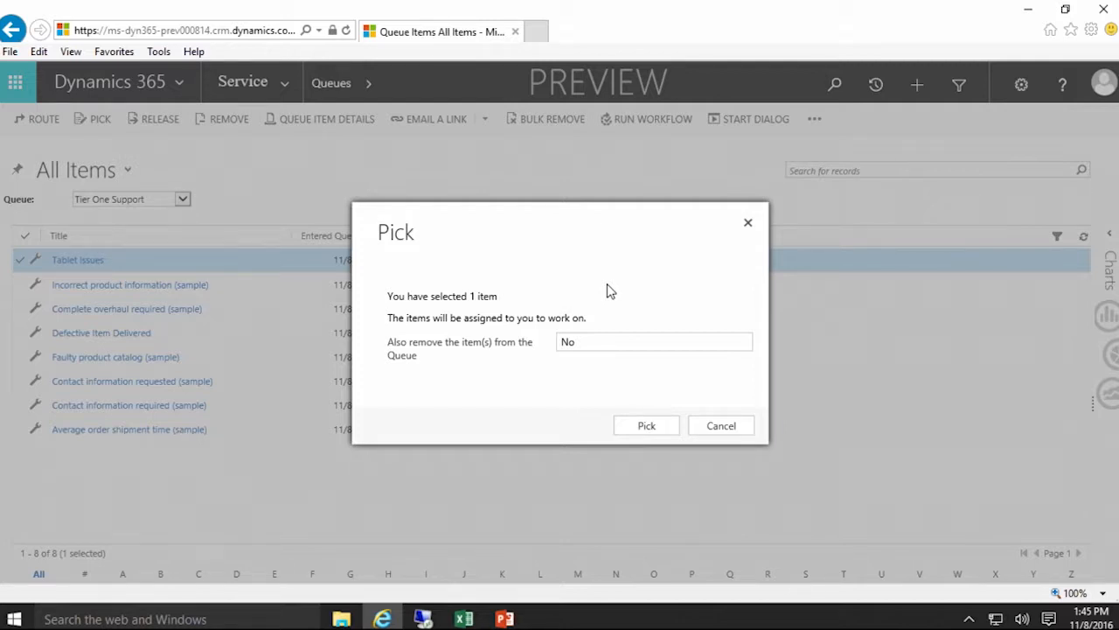
pyautogui.click(648, 427)
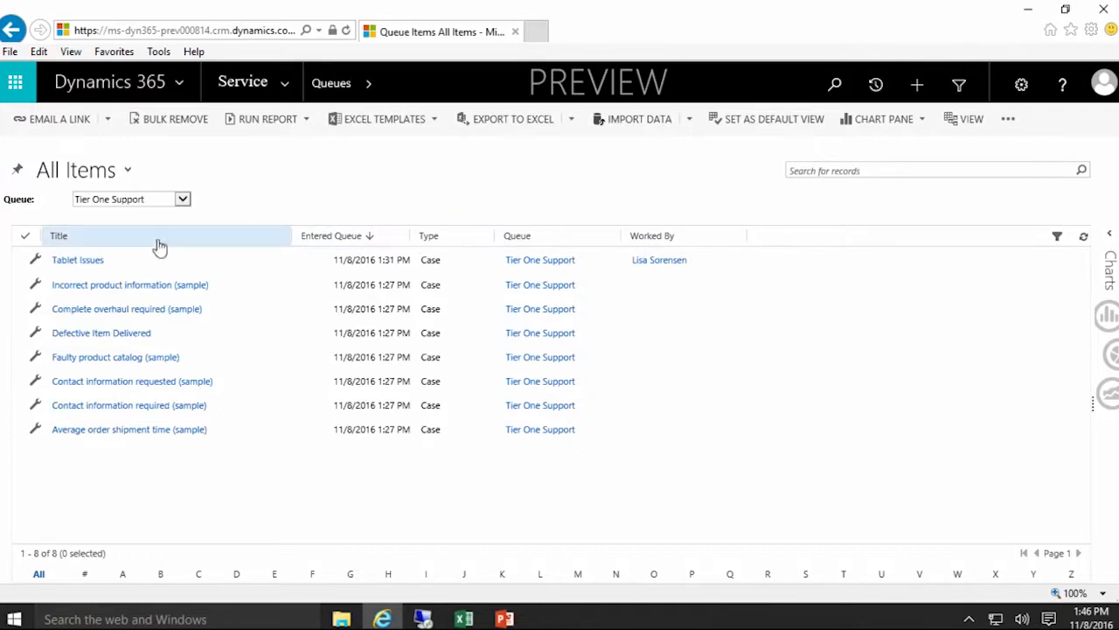
# Check the owner on the Tablet Issues case record, close it, and show the Tier One Support queue again
pyautogui.click(78, 260)
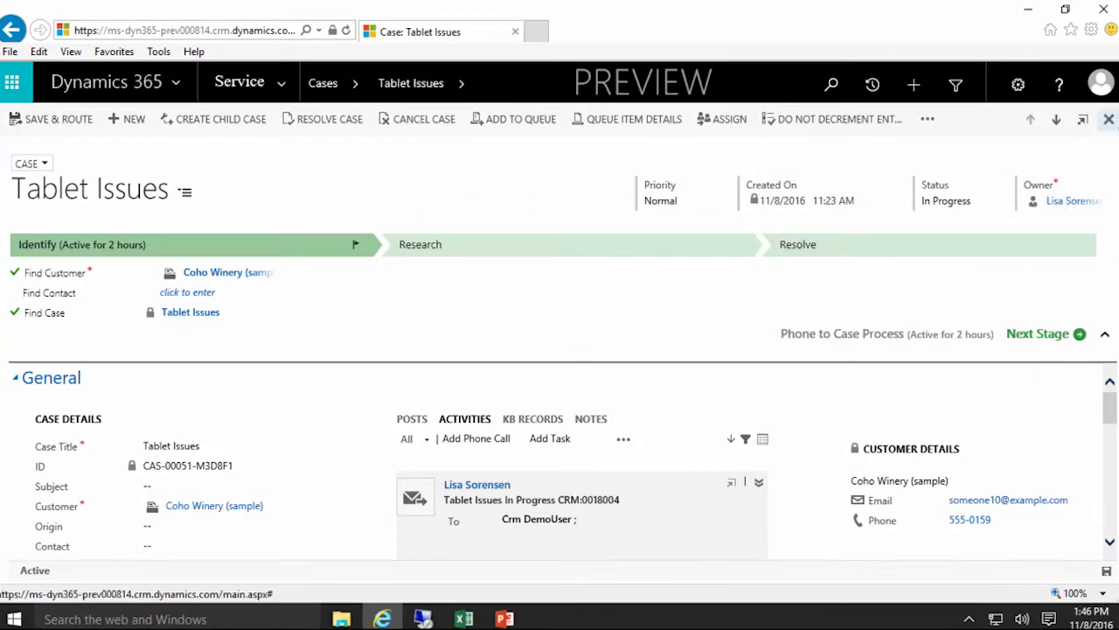
pyautogui.click(1109, 119)
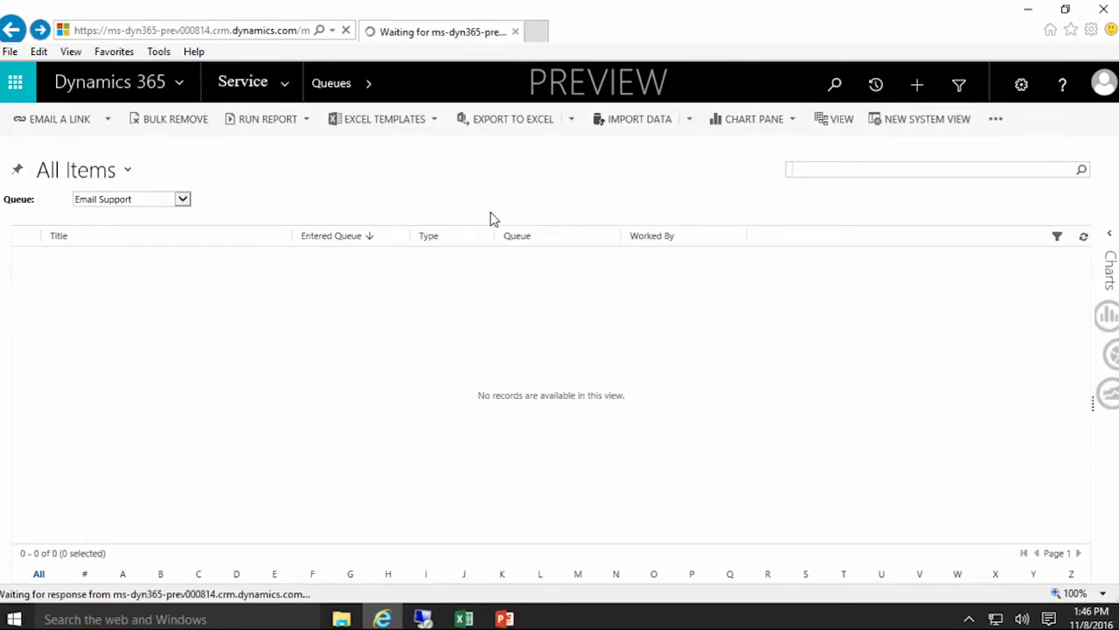
pyautogui.click(181, 200)
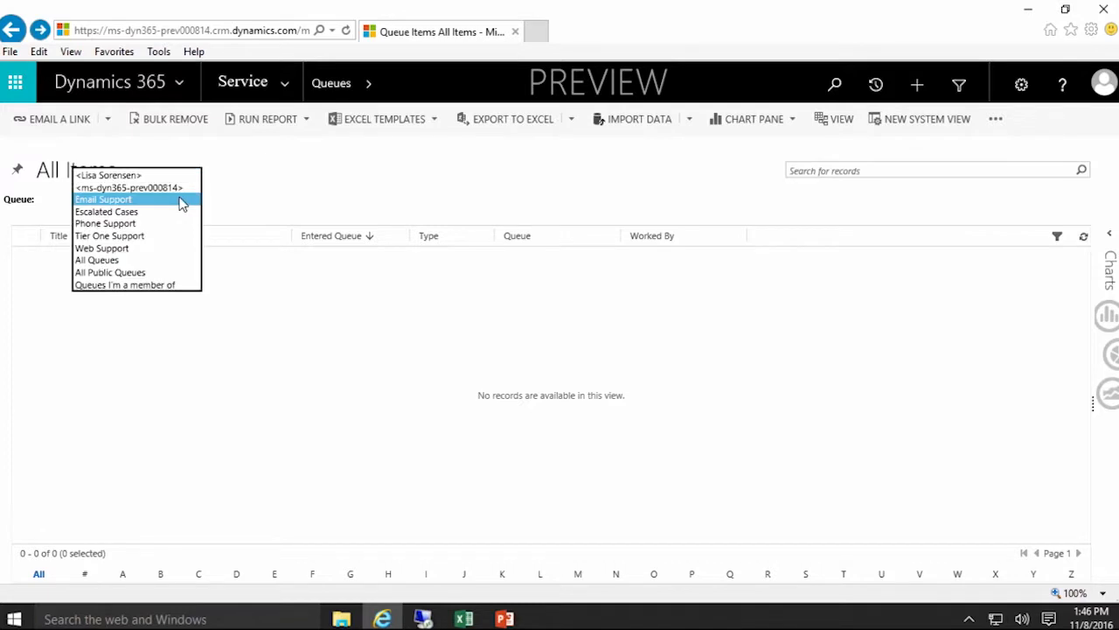
pyautogui.click(131, 236)
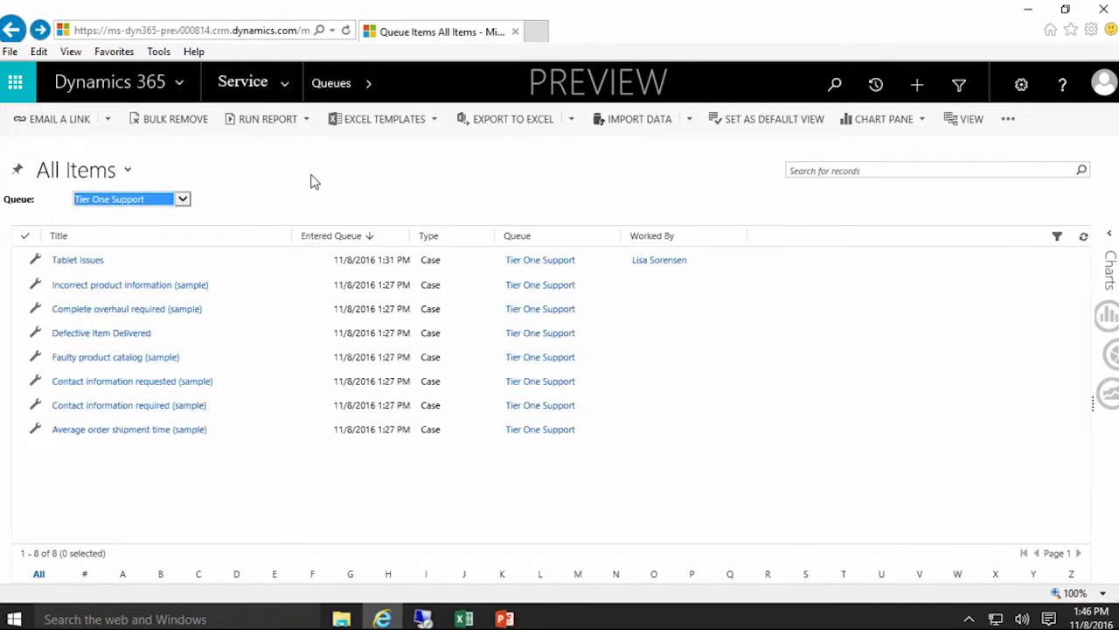
pyautogui.click(448, 162)
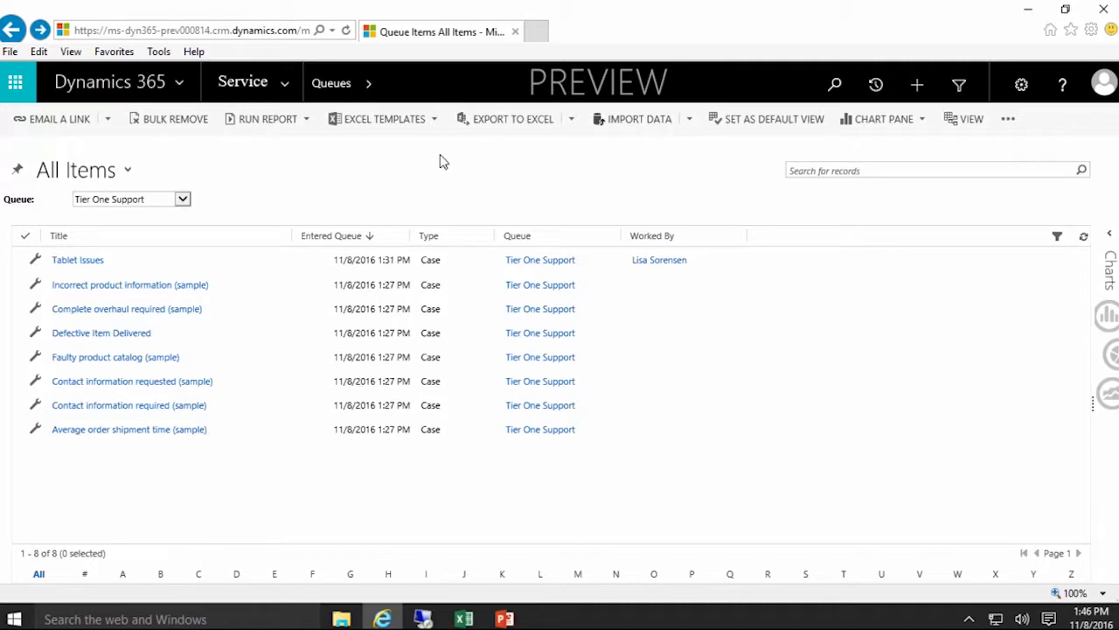
# Check the owner on the Average order shipment time (sample) case record and close it
pyautogui.click(160, 431)
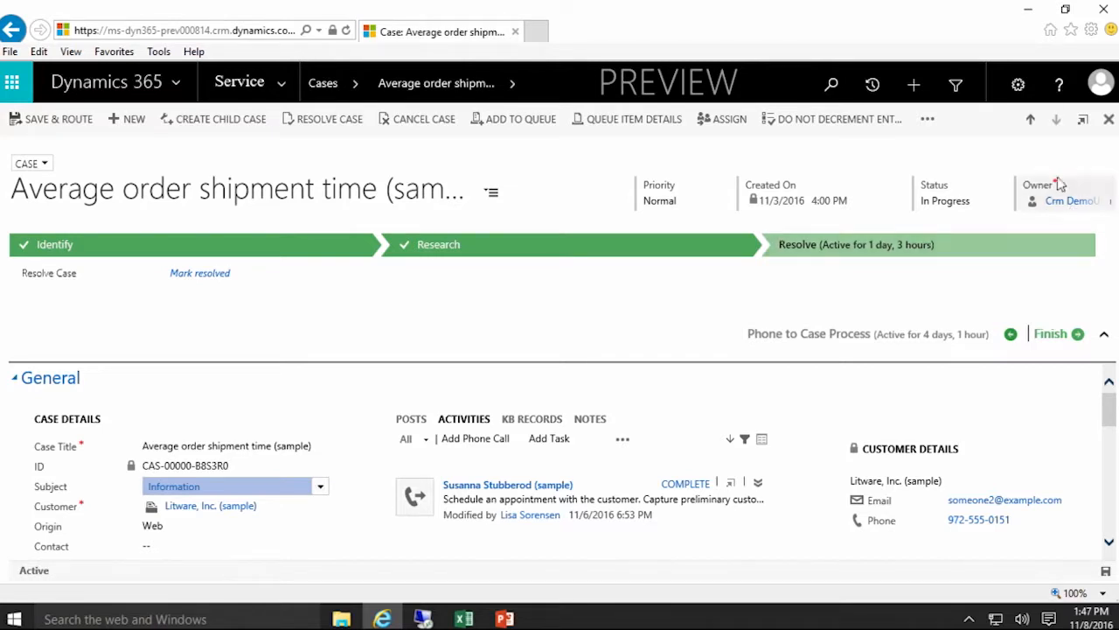
pyautogui.click(1109, 119)
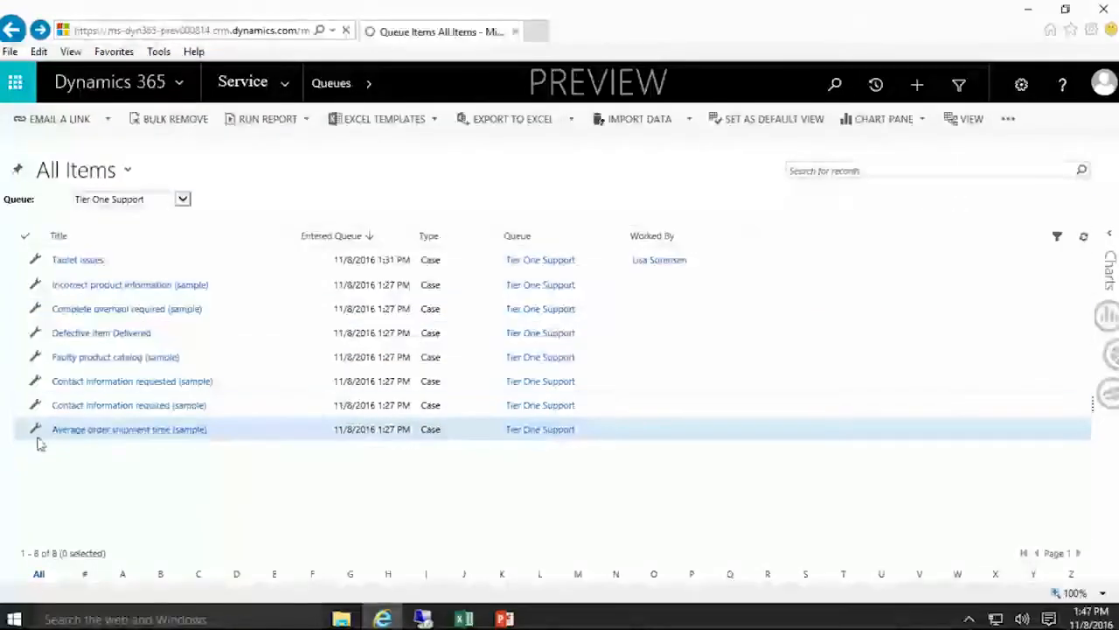
# Pick the Average order shipment time (sample) item without removing it from the queue, and recheck the owner on its case record
pyautogui.click(21, 431)
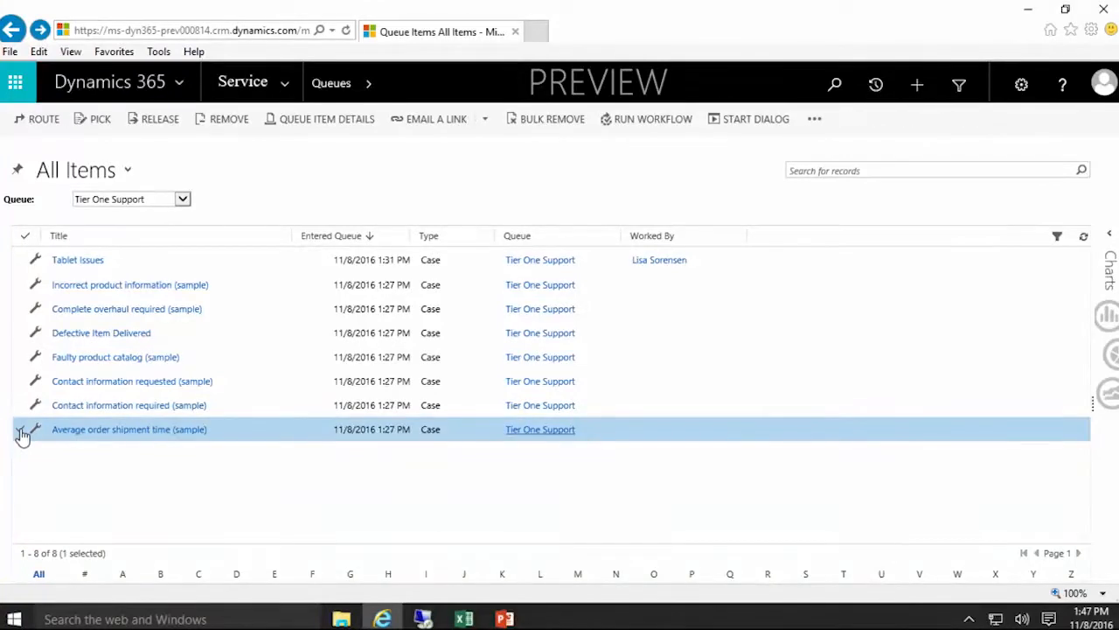
pyautogui.click(98, 120)
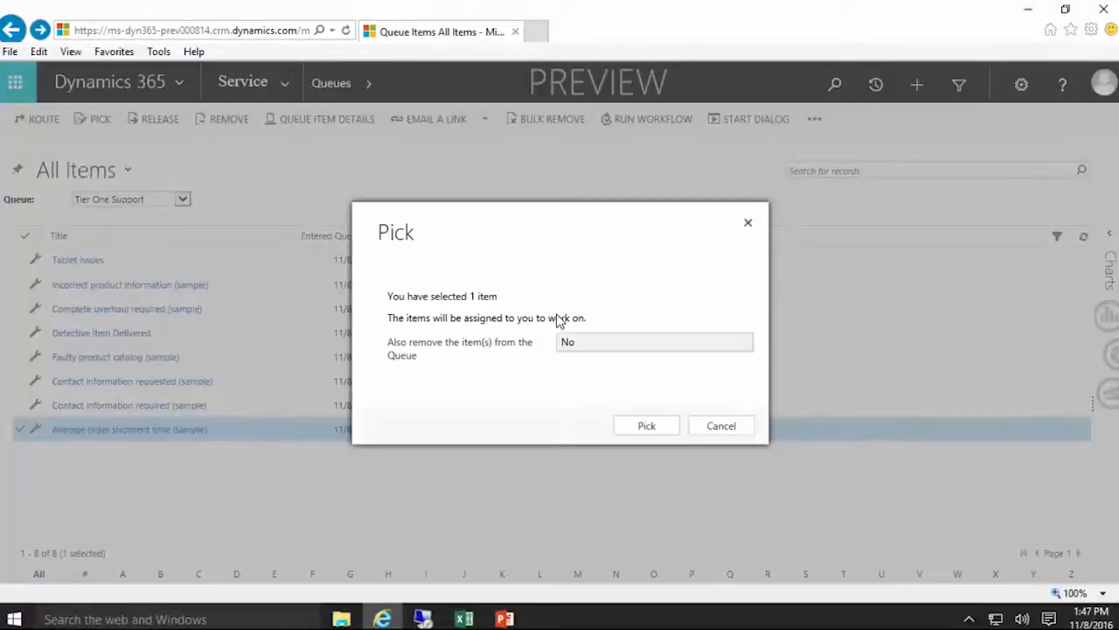
pyautogui.click(646, 427)
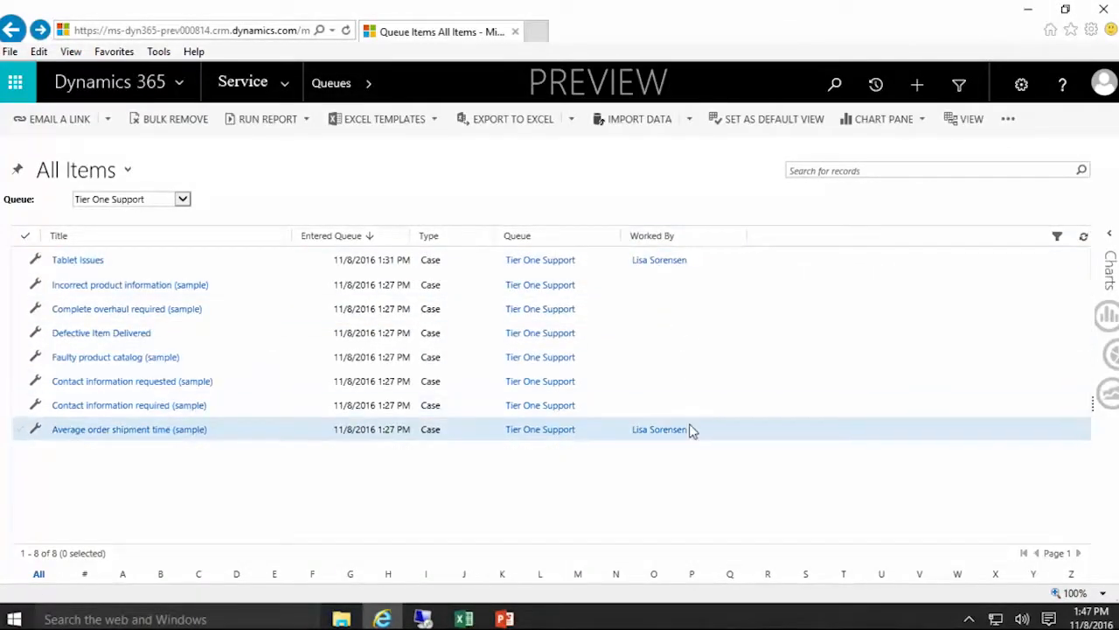
pyautogui.click(115, 431)
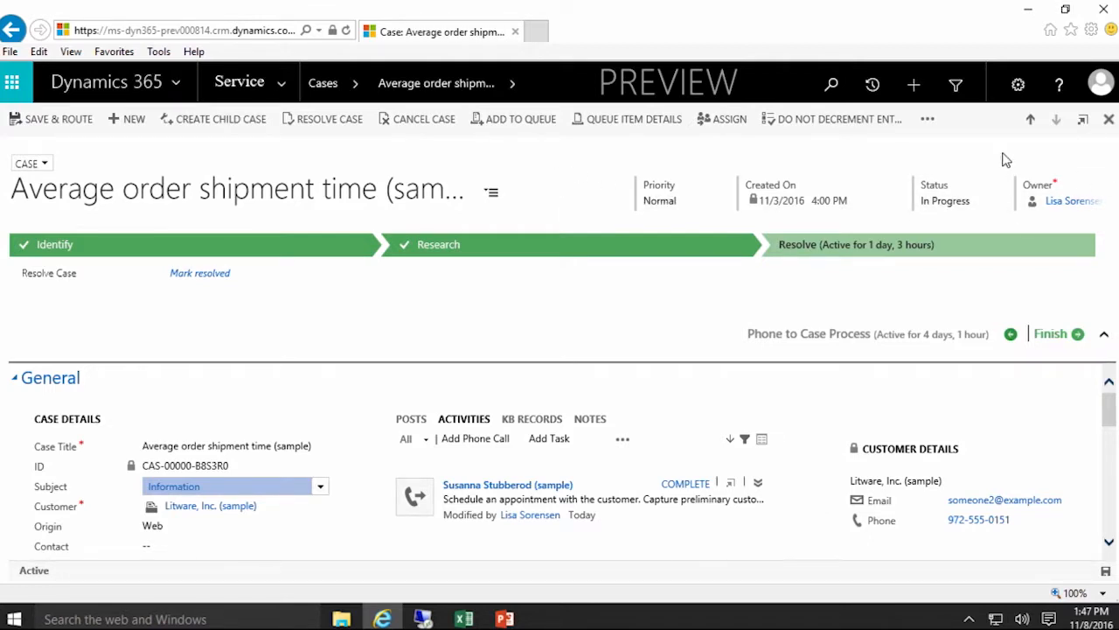
pyautogui.click(1109, 121)
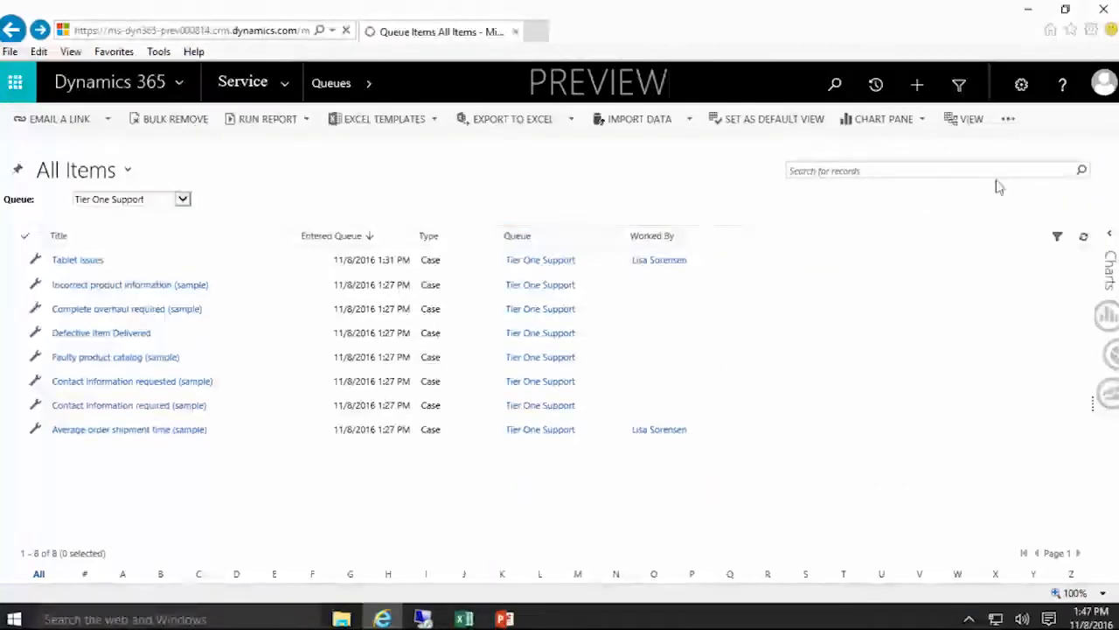
# Review the "Items I am working on" and "Items available to work on" views of the Tier One Support queue, and return to All Items
pyautogui.click(123, 173)
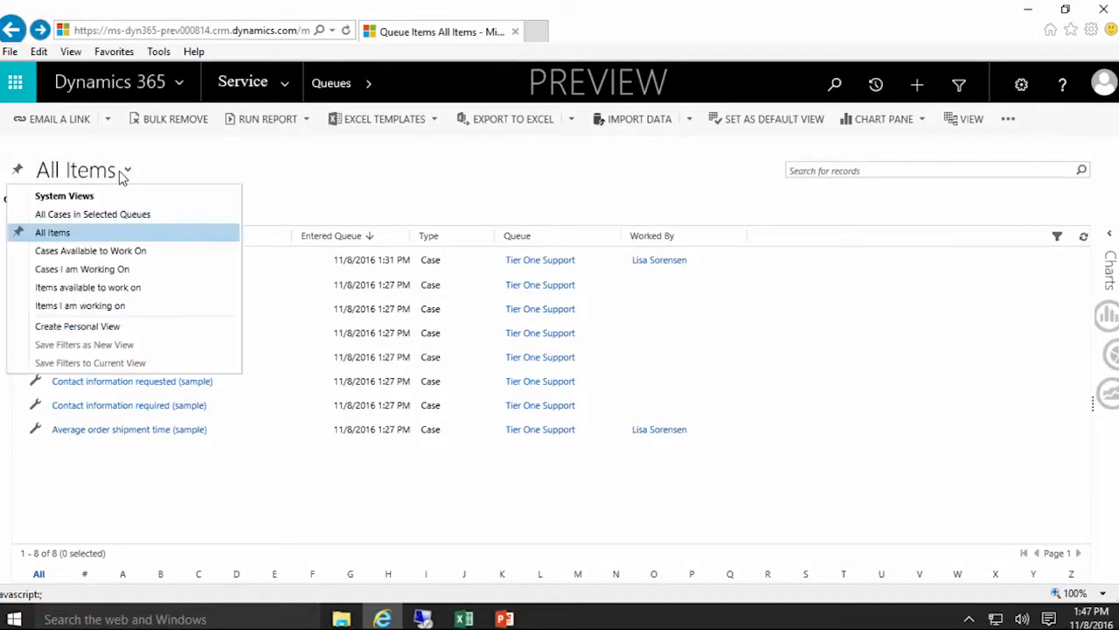
pyautogui.click(120, 307)
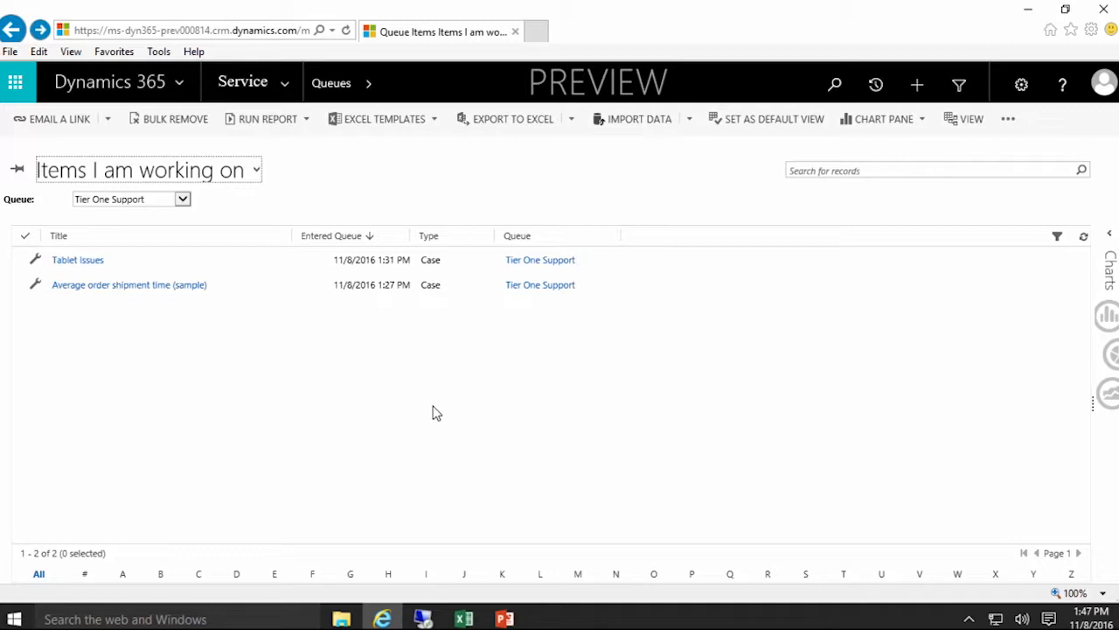
pyautogui.click(257, 172)
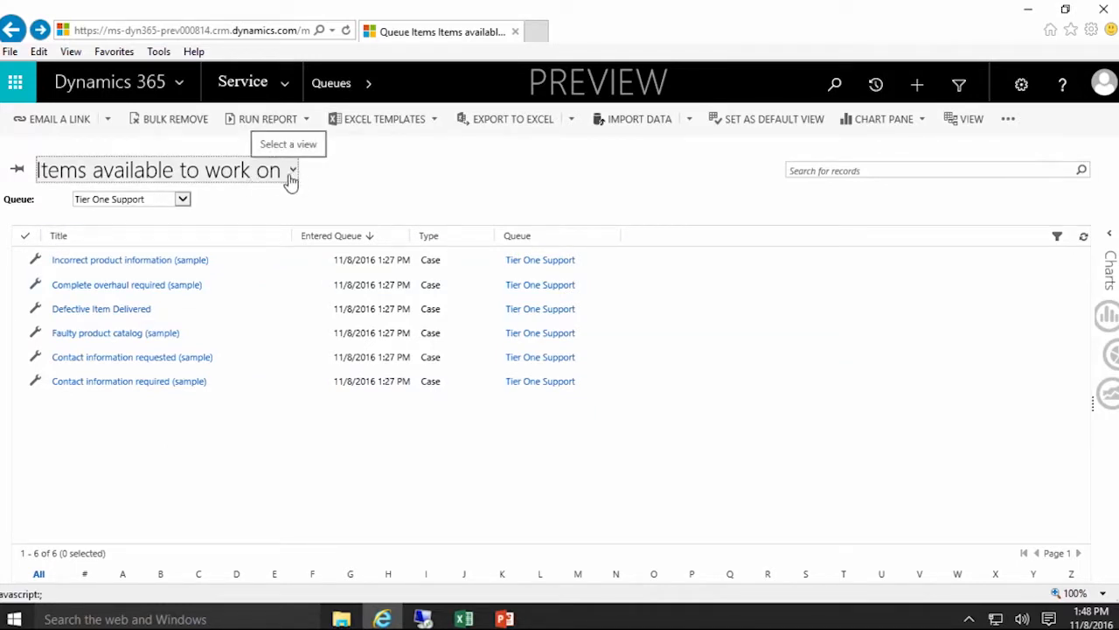
pyautogui.click(289, 180)
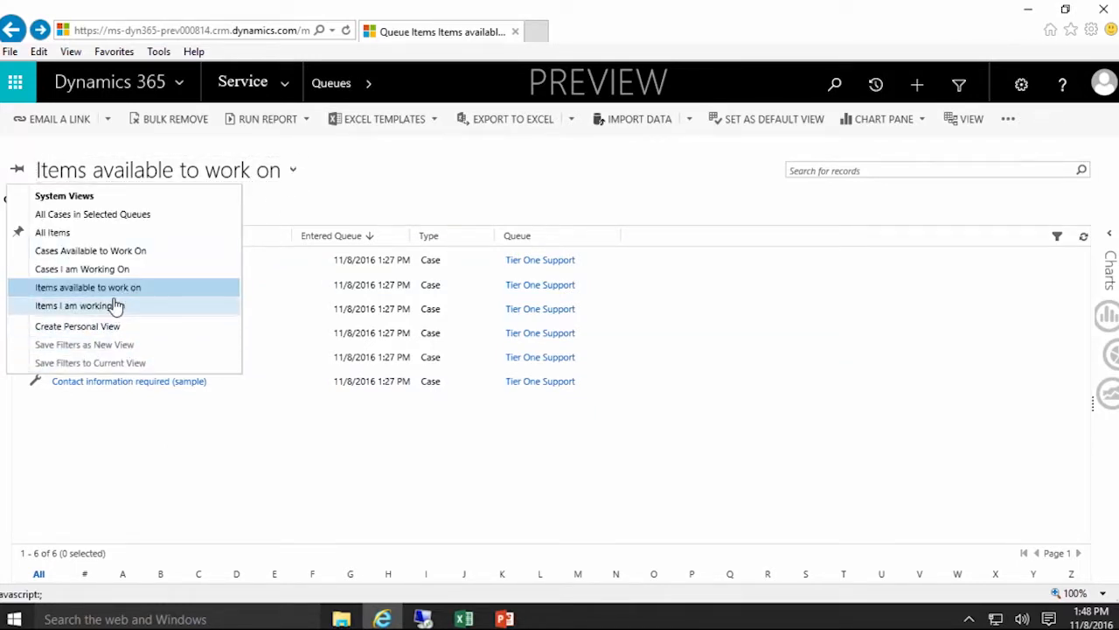
pyautogui.click(63, 233)
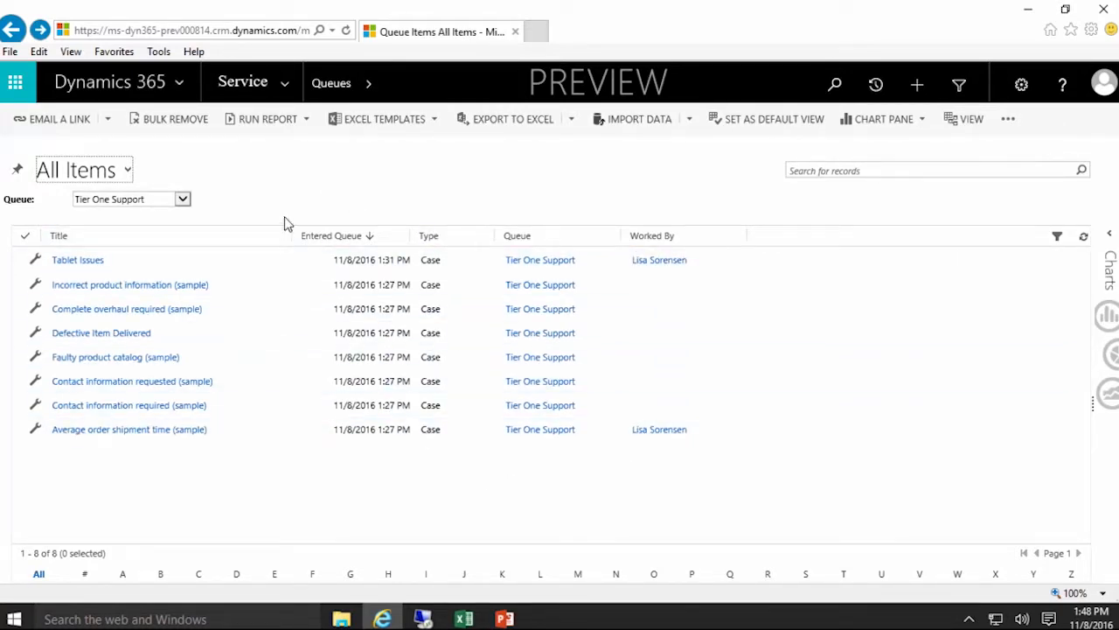
# Release the Tablet Issues item in the Tier One Support queue back to the queue owner
pyautogui.click(21, 261)
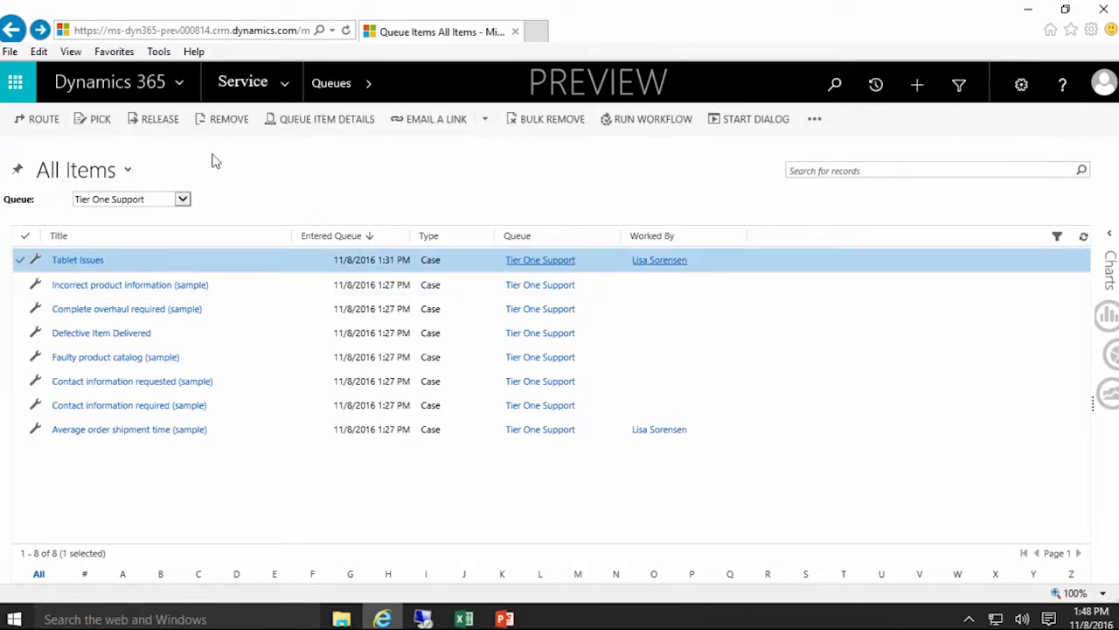
pyautogui.click(156, 121)
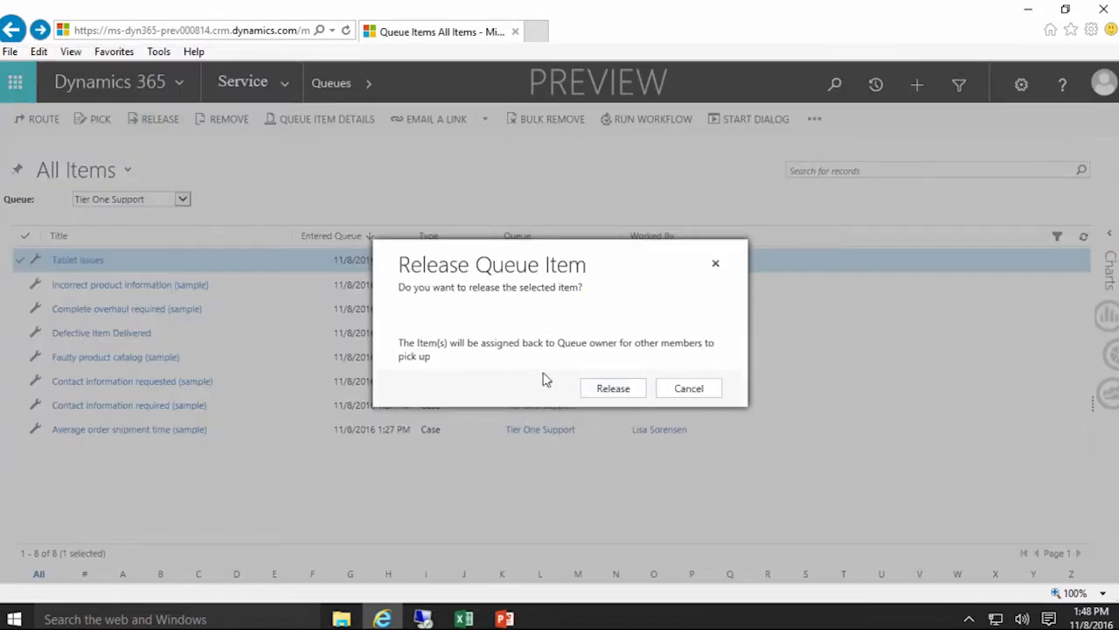
pyautogui.click(616, 392)
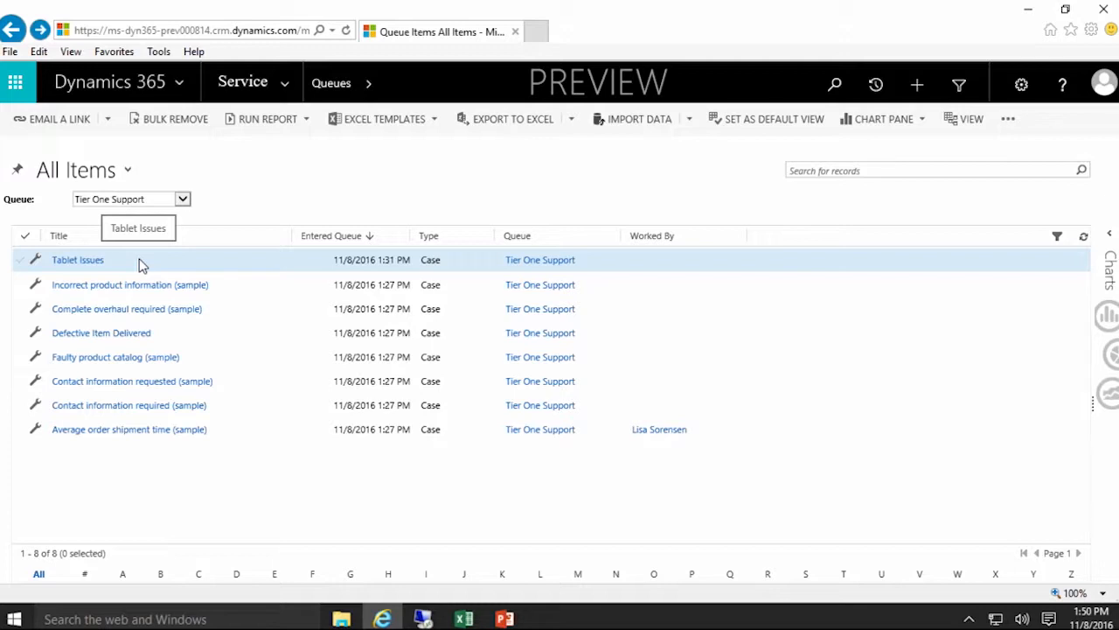
# Remove the Tablet Issues item from the Tier One Support queue
pyautogui.click(19, 261)
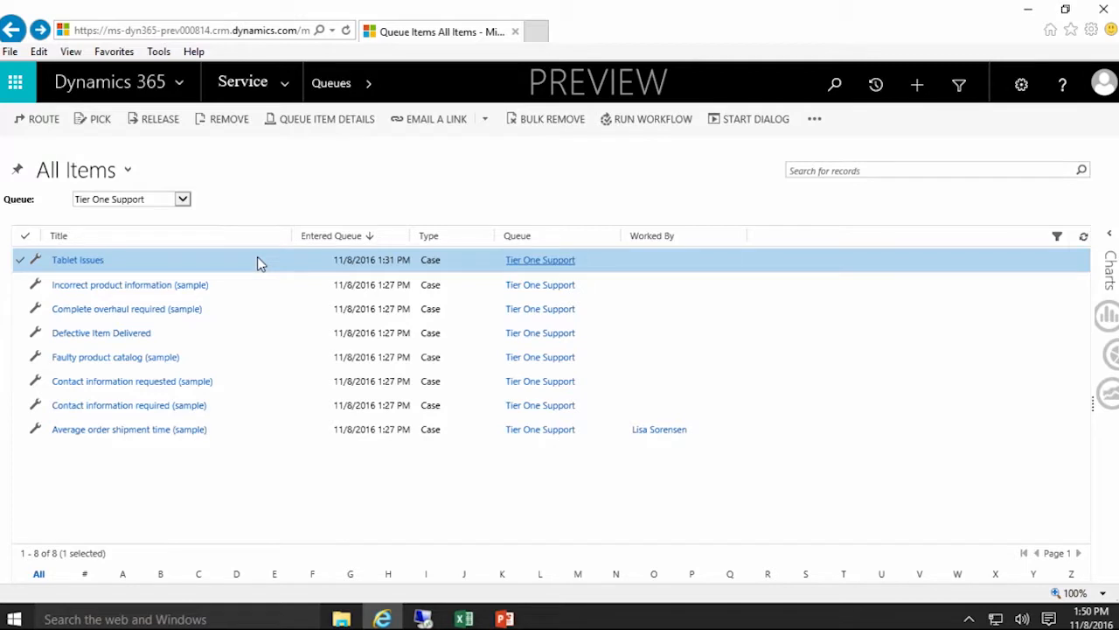
pyautogui.click(228, 120)
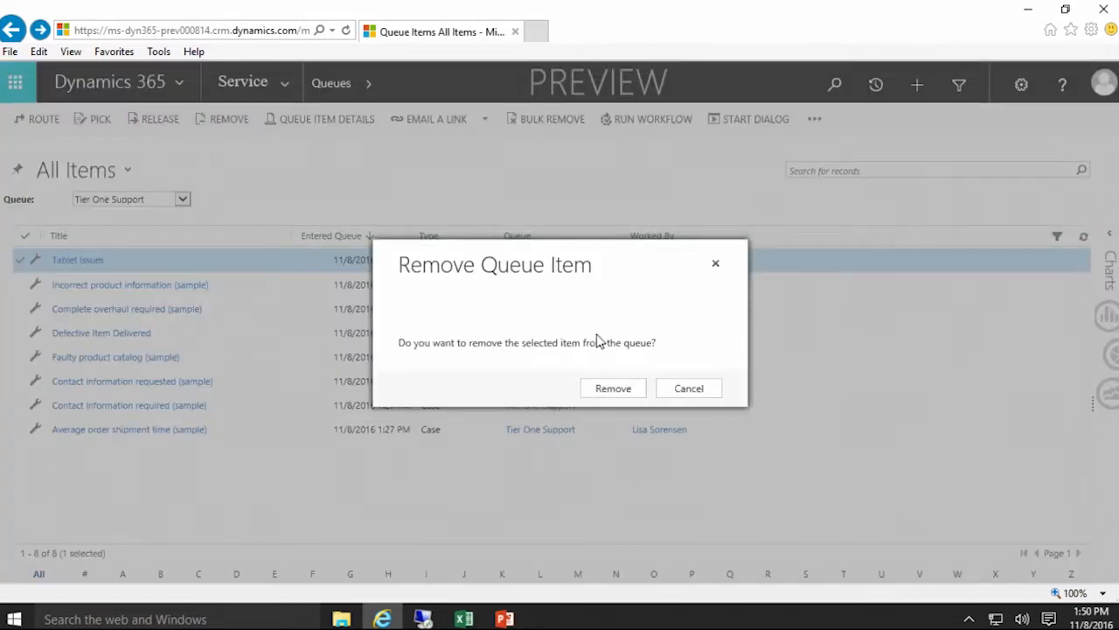
pyautogui.click(602, 391)
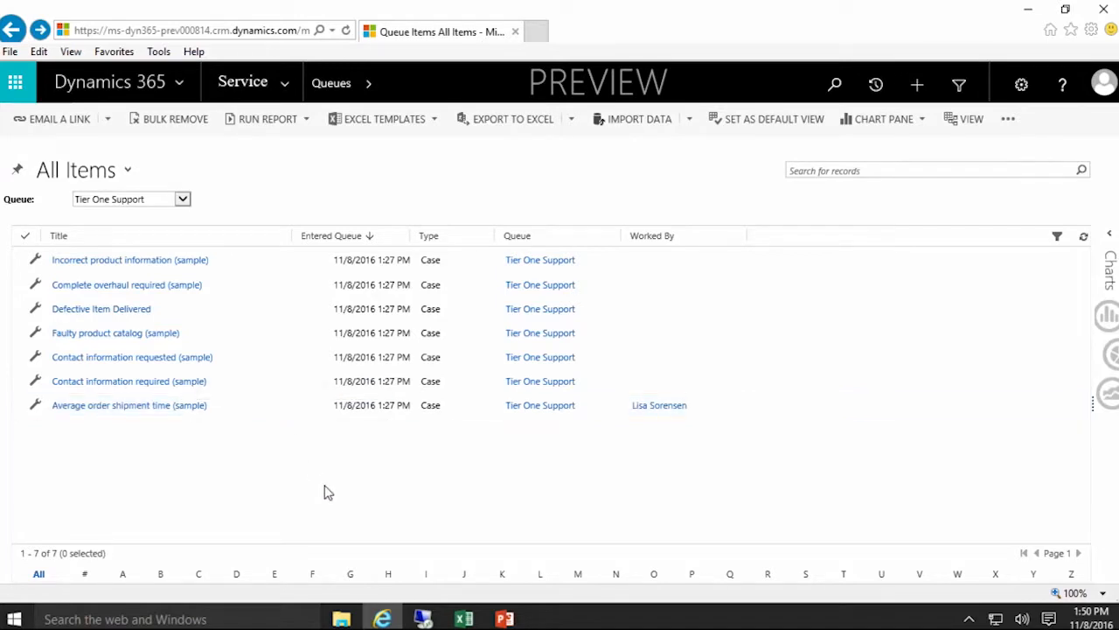
# Look for the Tablet Issues case in the My Active Cases and Active Cases views and check its owner
pyautogui.click(286, 84)
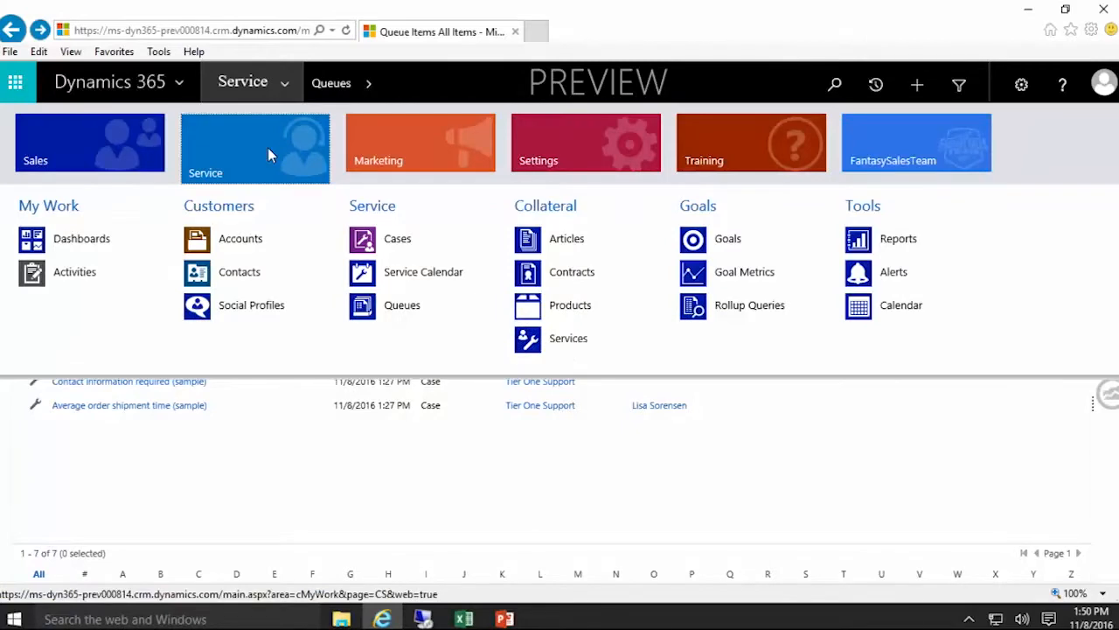
pyautogui.click(400, 241)
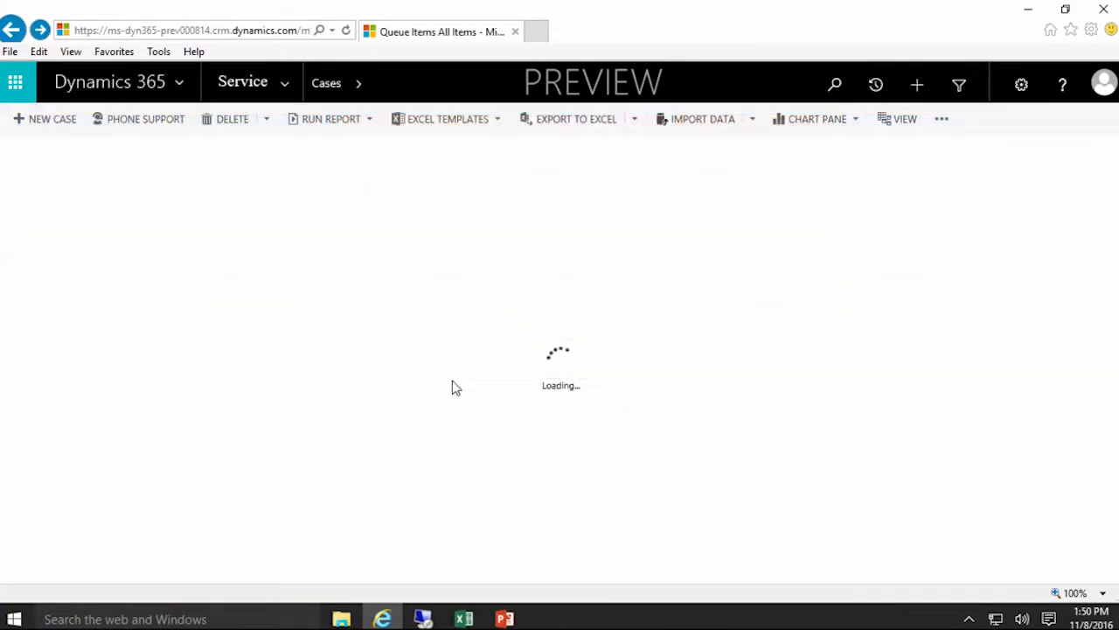
pyautogui.scroll(-3, 453, 387)
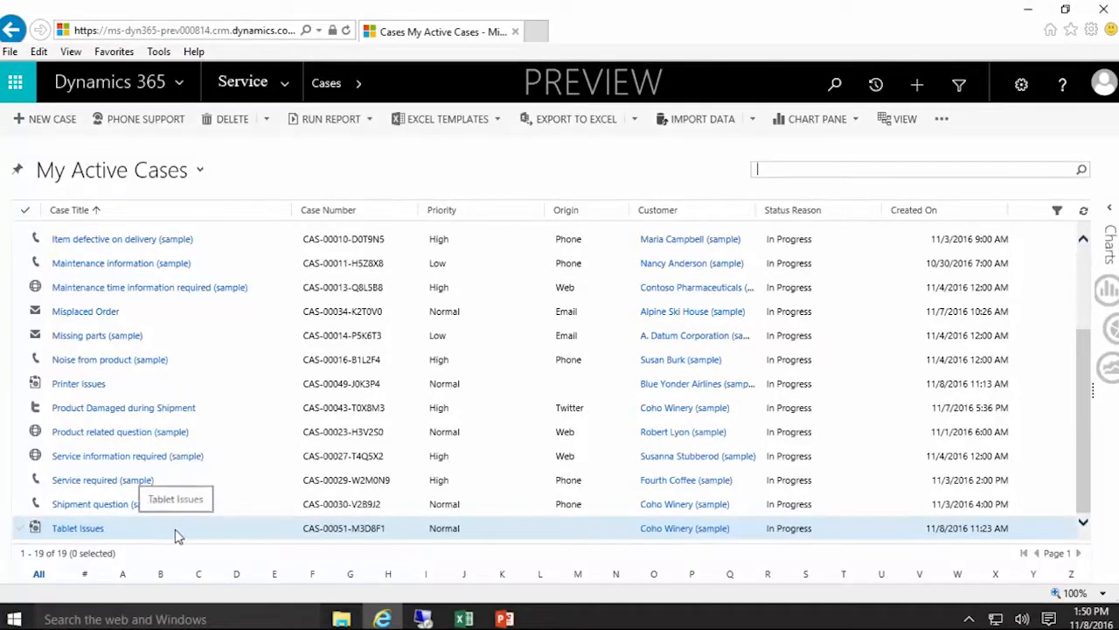
pyautogui.click(199, 173)
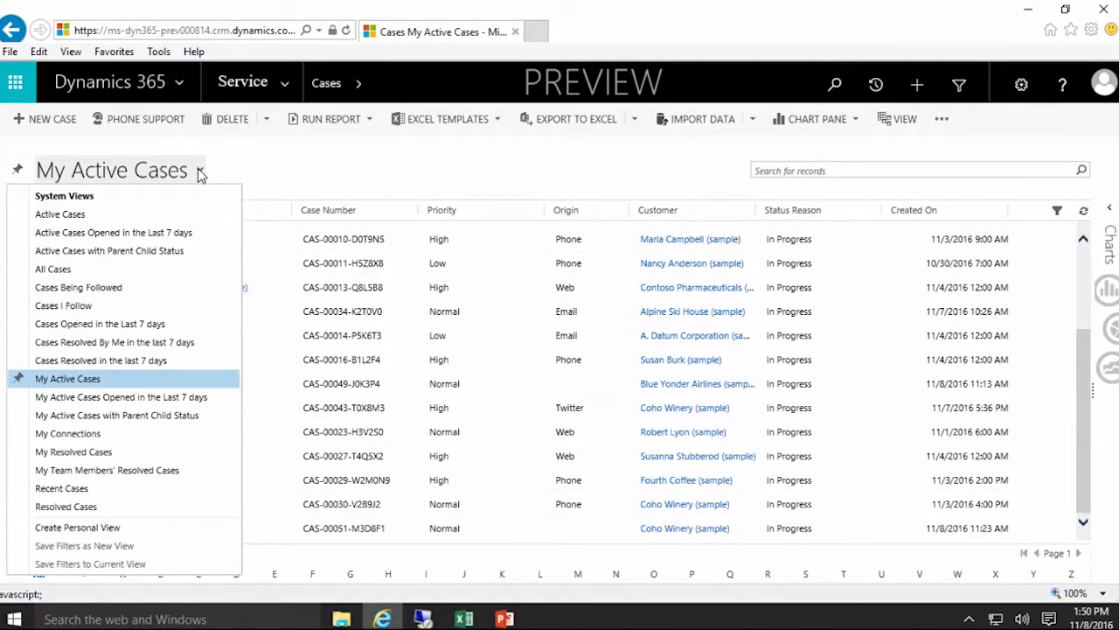
pyautogui.click(73, 215)
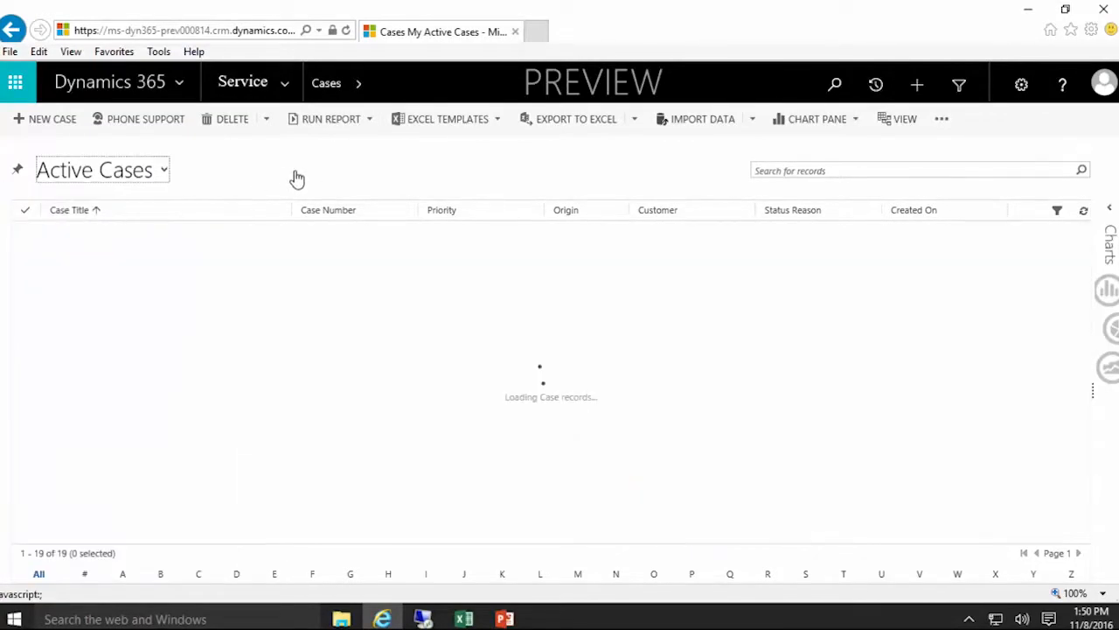
pyautogui.scroll(-5, 281, 339)
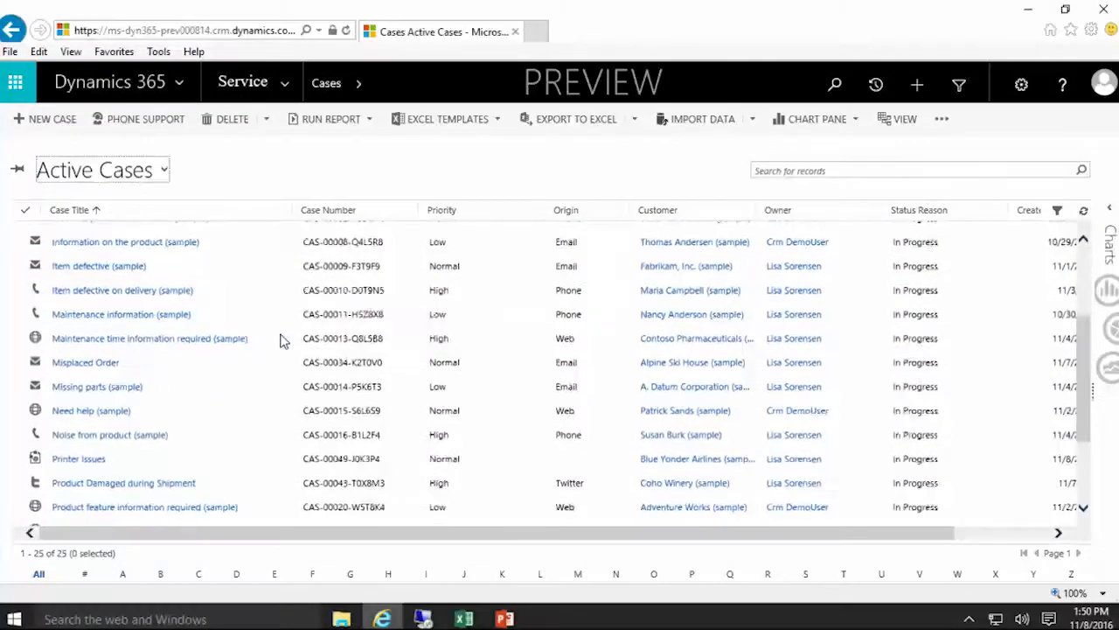
pyautogui.scroll(-2, 282, 339)
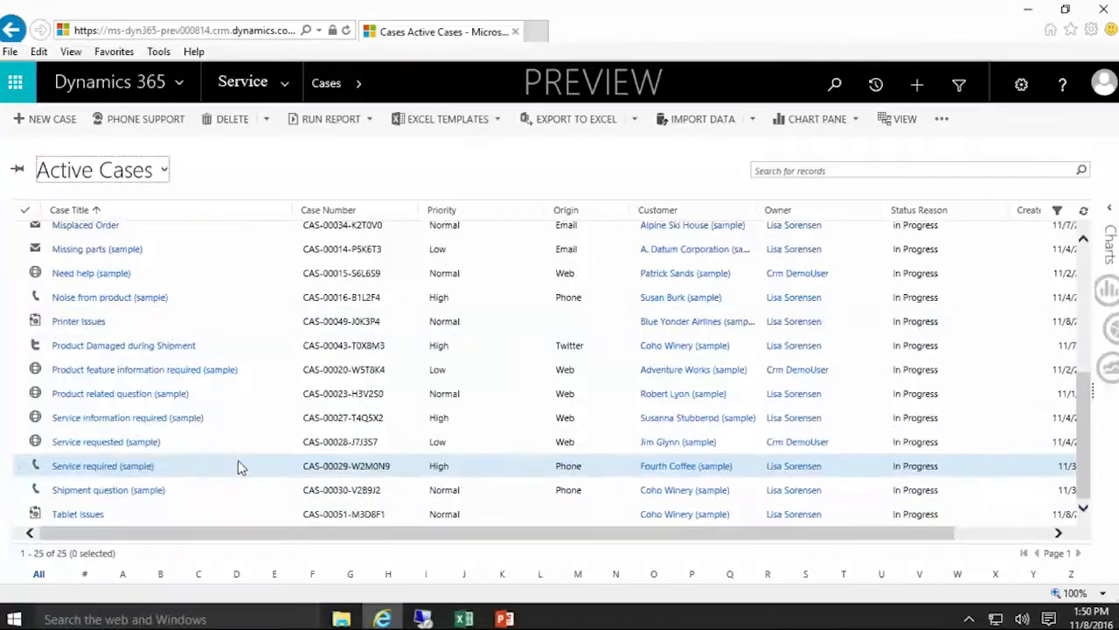
pyautogui.scroll(4, 239, 464)
pyautogui.scroll(2, 239, 464)
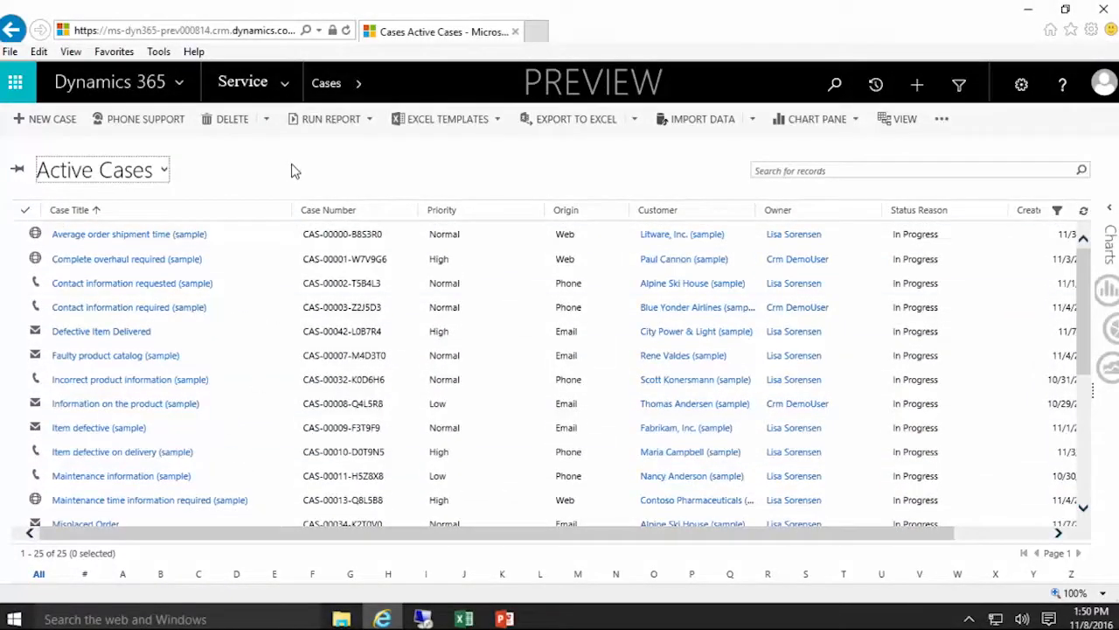
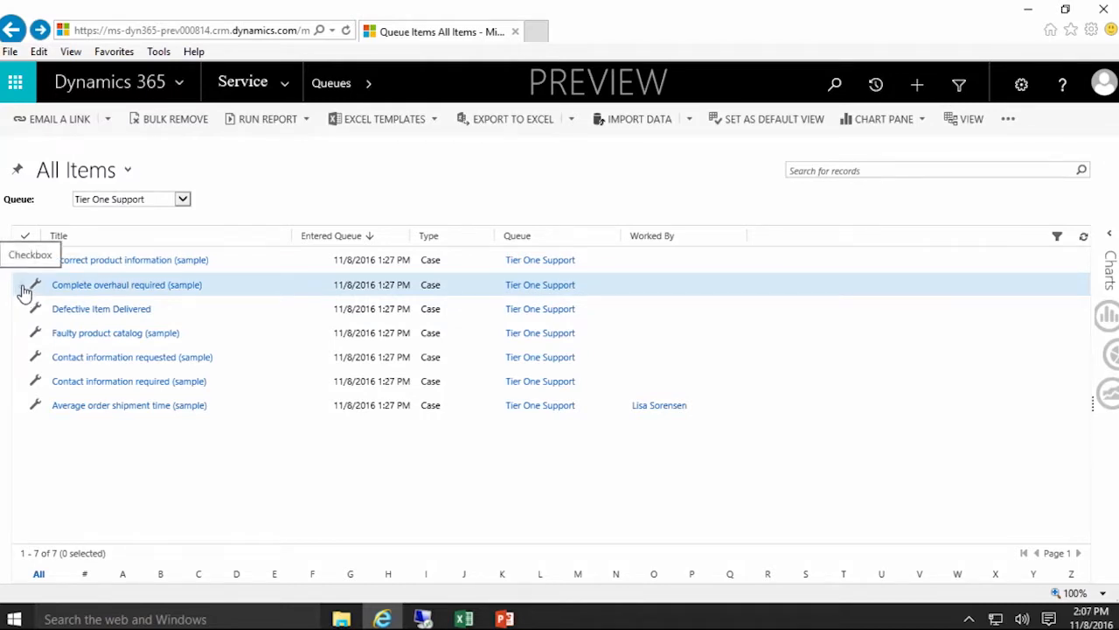
# Route the Complete overhaul required (sample) queue item to the user Crm DemoUser without removing it from the queue
pyautogui.click(21, 288)
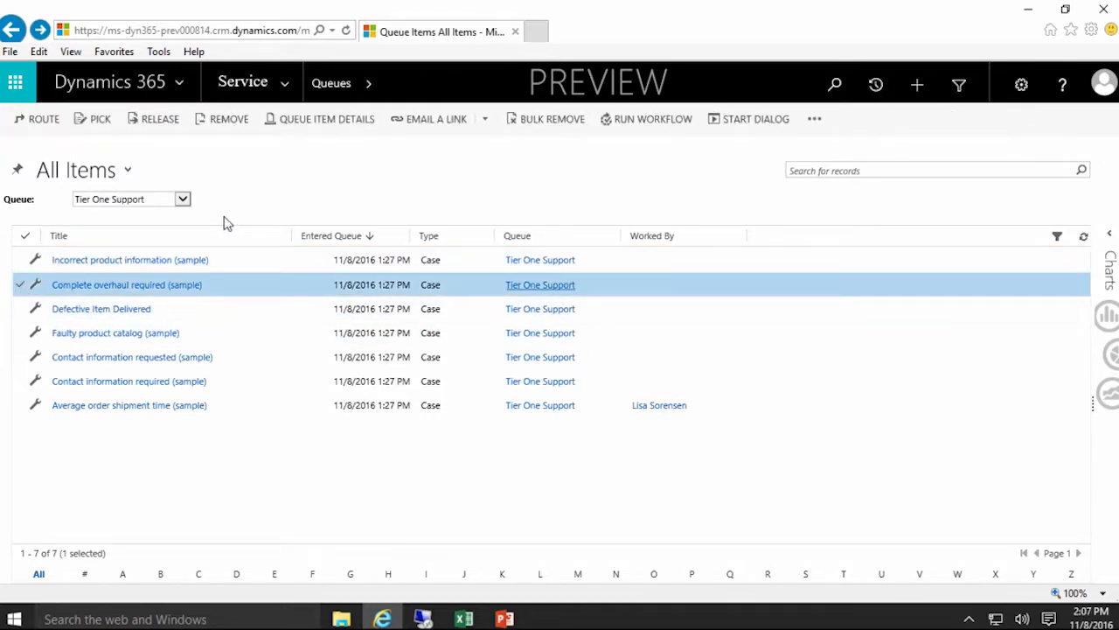
pyautogui.click(44, 120)
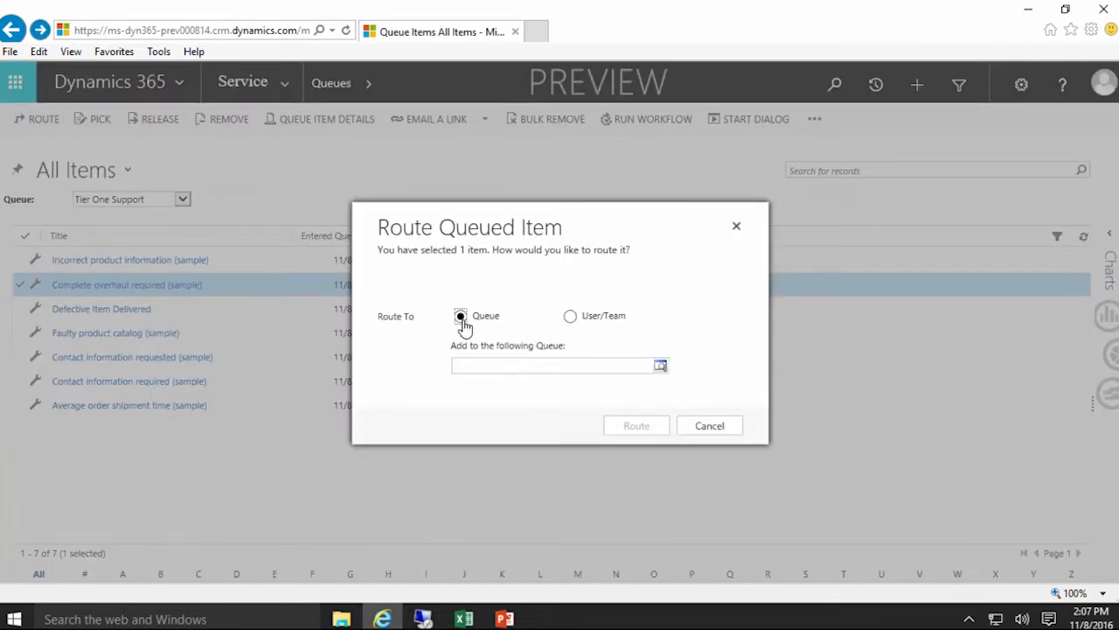
pyautogui.click(570, 316)
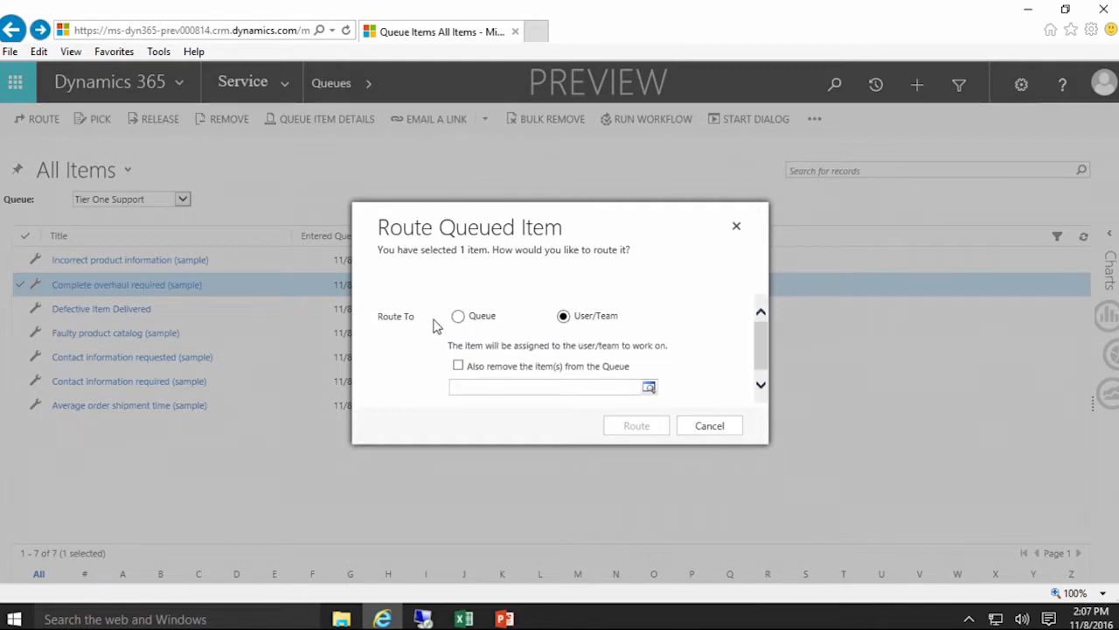
pyautogui.click(625, 385)
pyautogui.write('CRM User')
pyautogui.press('BackSpace')
pyautogui.press('BackSpace')
pyautogui.press('BackSpace')
pyautogui.write('Dem')
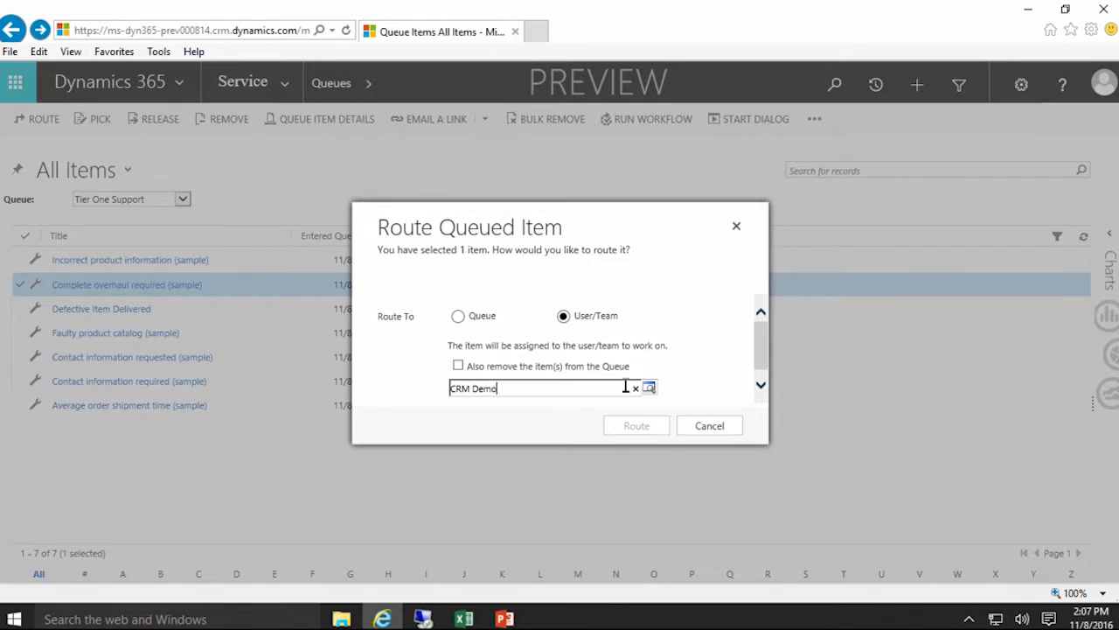
pyautogui.write('o')
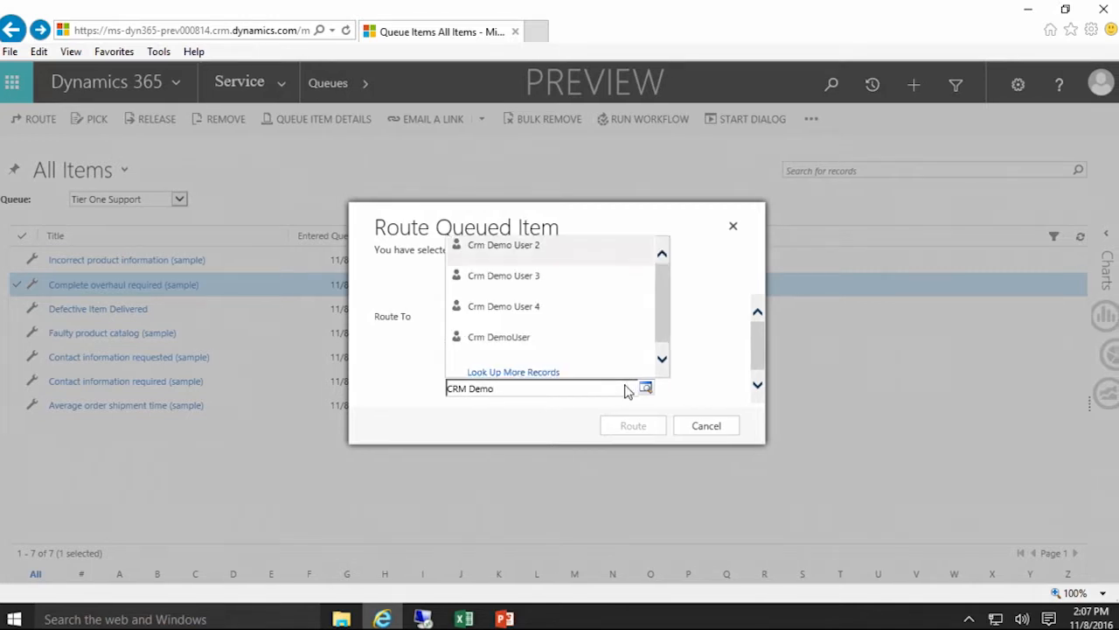
pyautogui.click(503, 339)
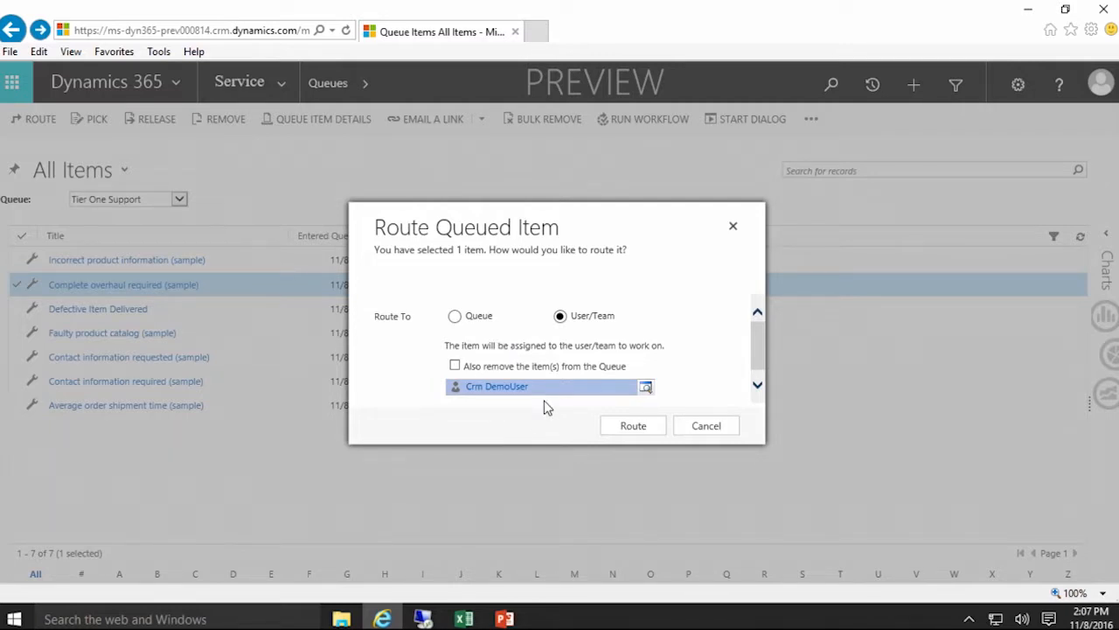
pyautogui.click(627, 427)
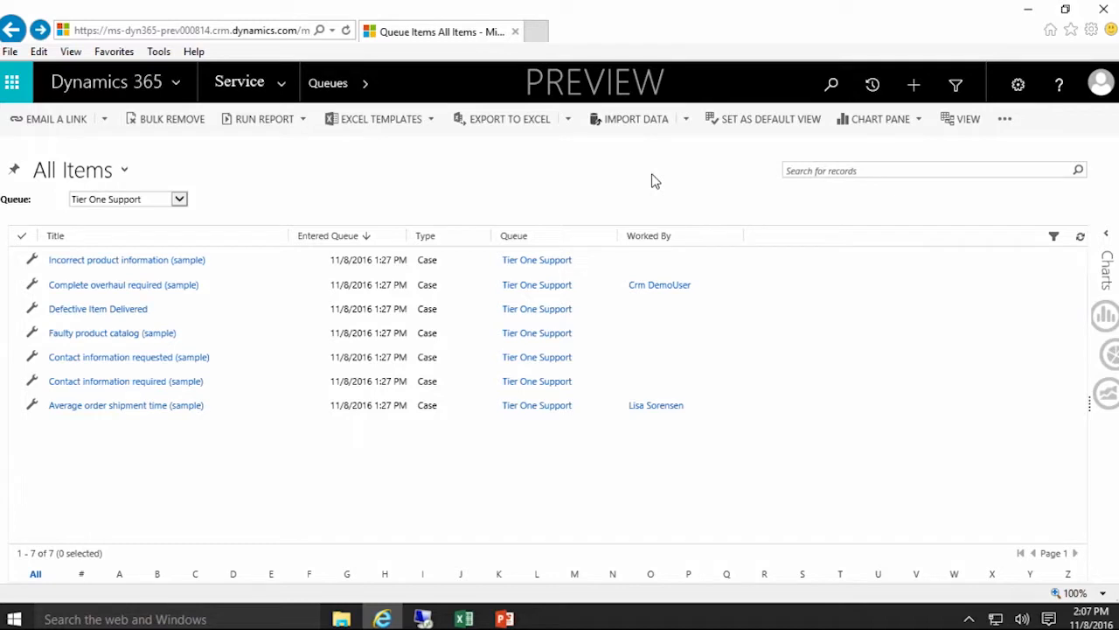
# Pick the Defective Item Delivered item without removing it from the Tier One Support queue
pyautogui.click(20, 312)
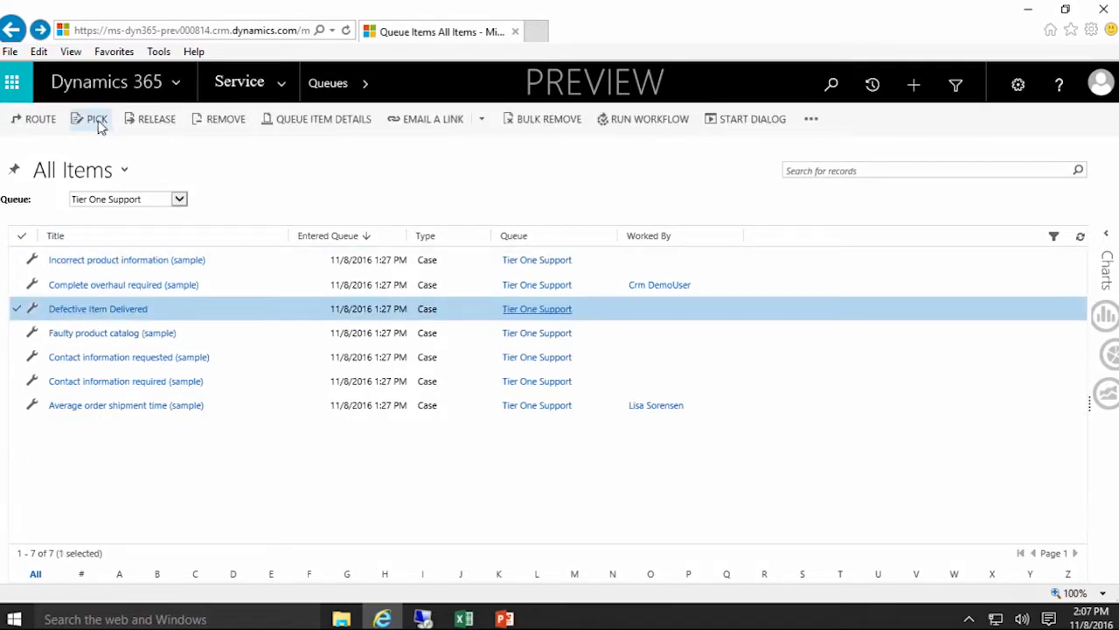
pyautogui.click(96, 122)
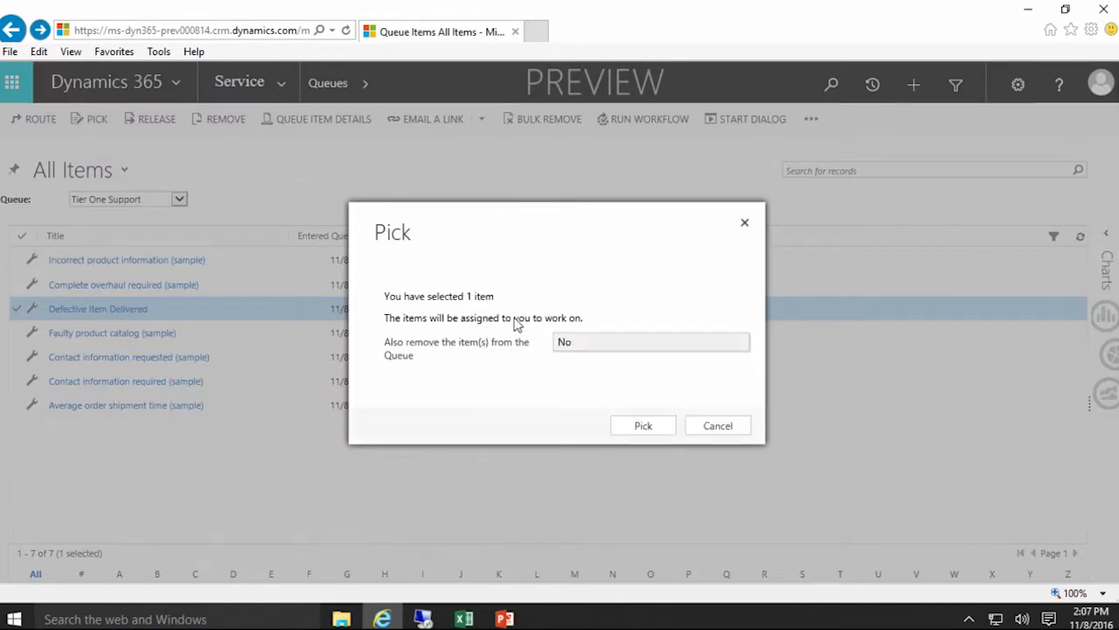
pyautogui.click(645, 428)
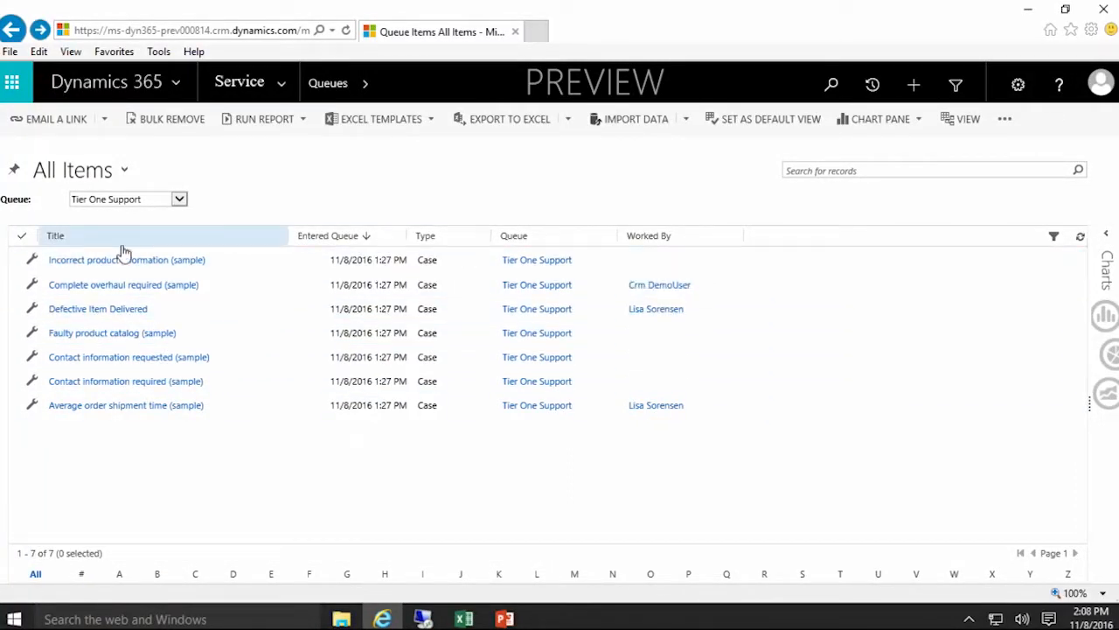
# Route the Incorrect product information (sample) queue item to the user Crm DemoUser, keeping it in the queue
pyautogui.click(19, 263)
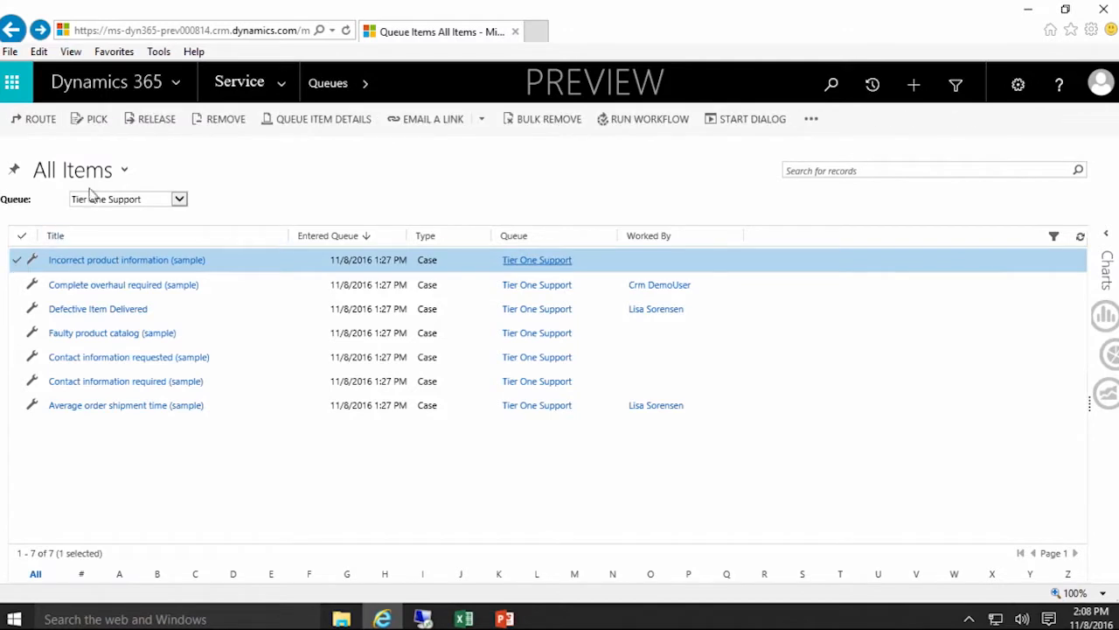
pyautogui.click(19, 118)
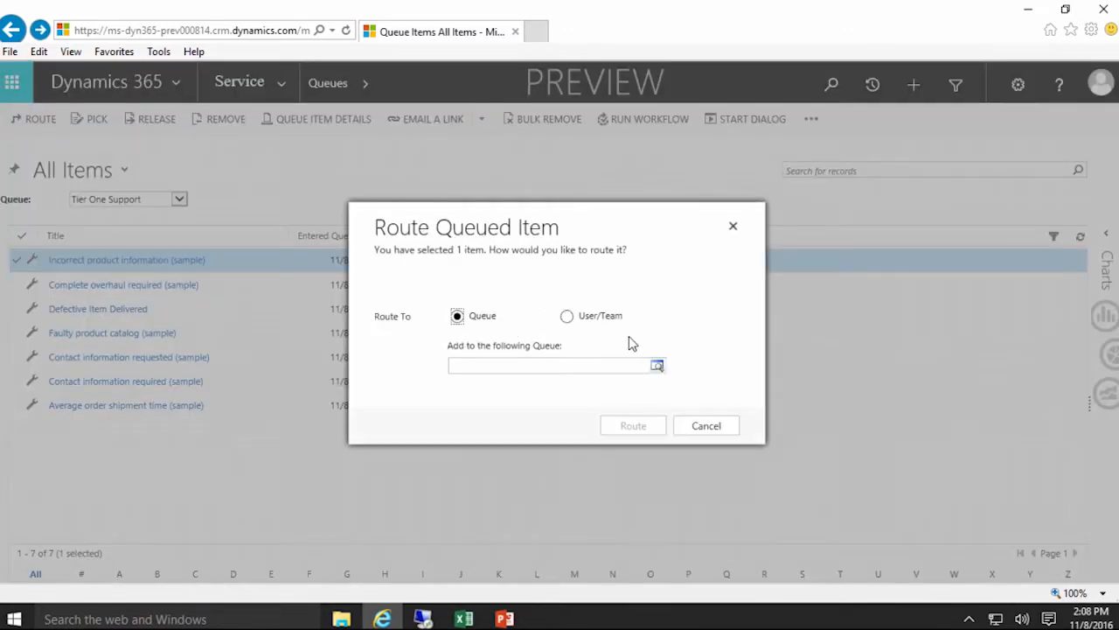
pyautogui.click(566, 316)
pyautogui.click(551, 387)
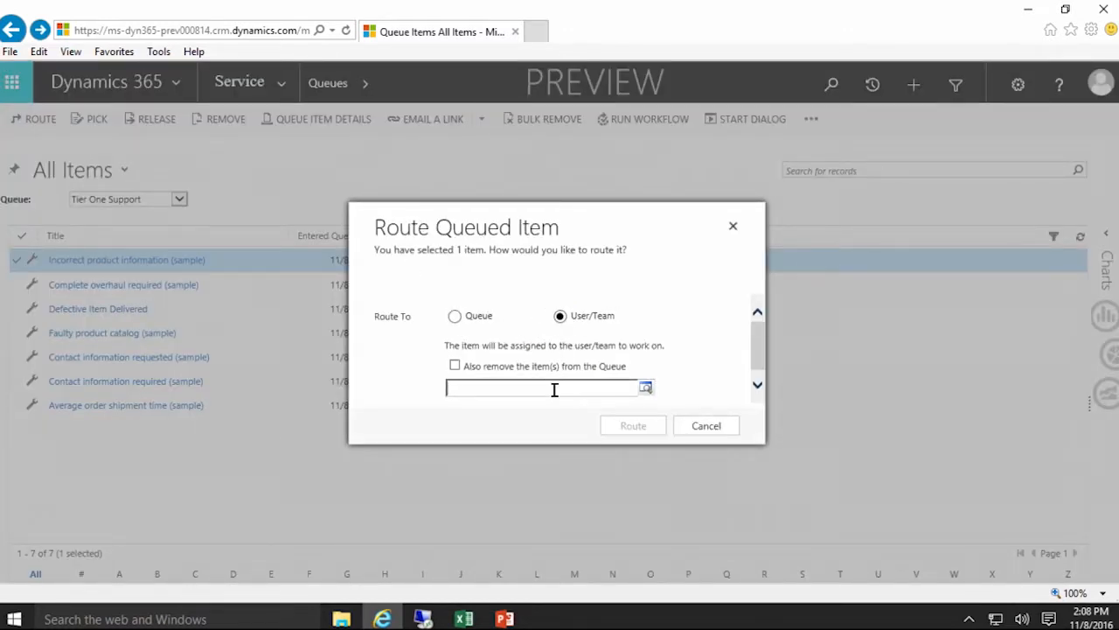
pyautogui.write('Crm Demo')
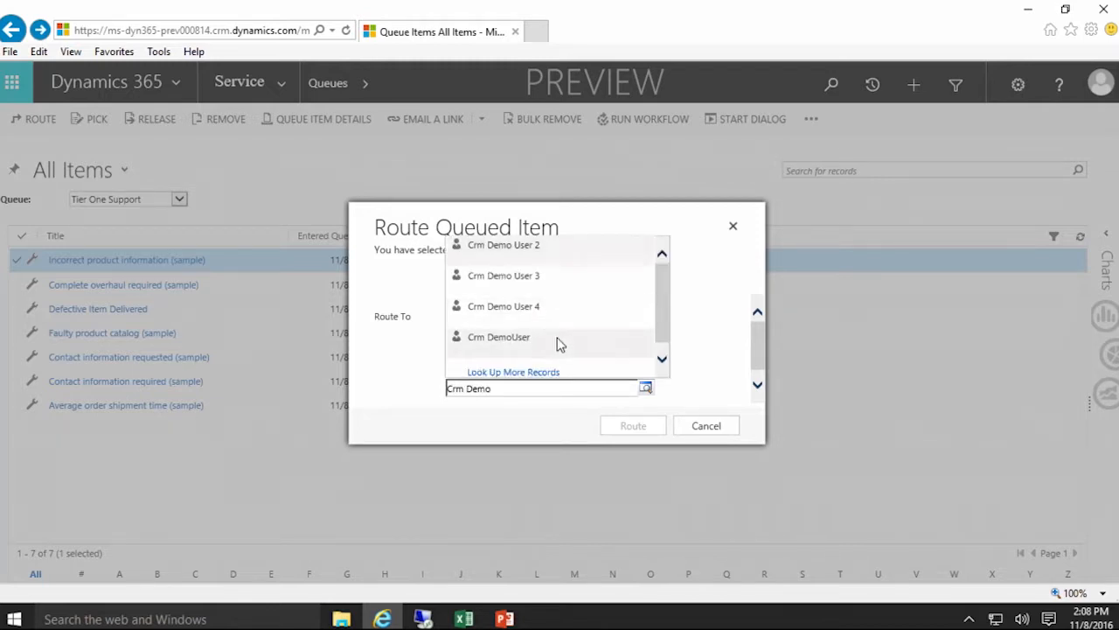
pyautogui.click(561, 341)
pyautogui.click(645, 428)
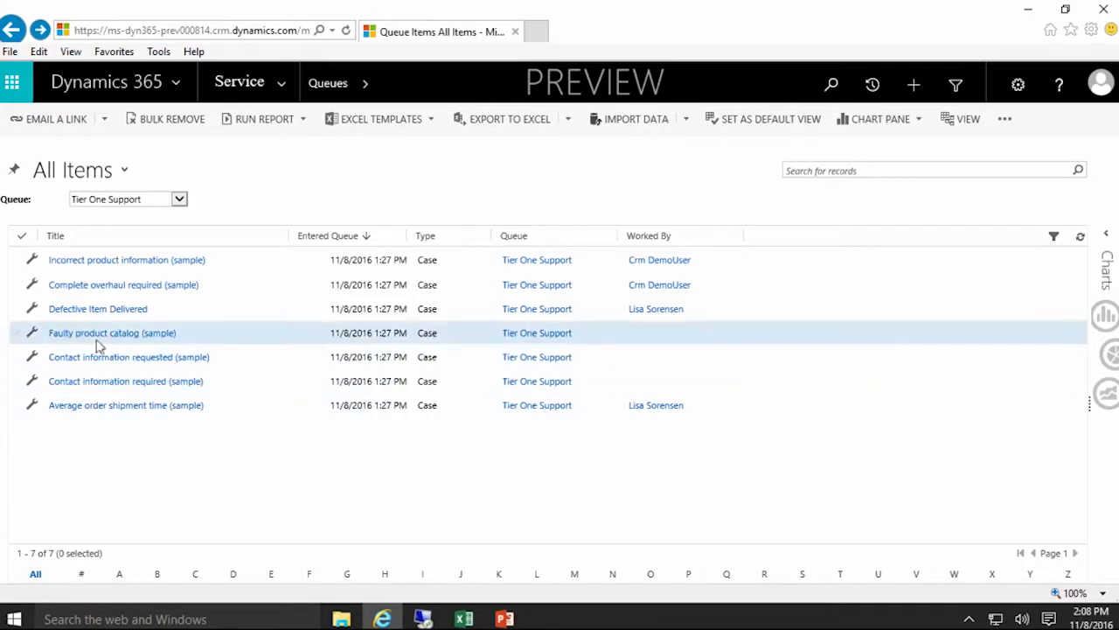
# Route the Defective Item Delivered item from the Tier One Support queue to the Escalated Cases queue
pyautogui.click(20, 311)
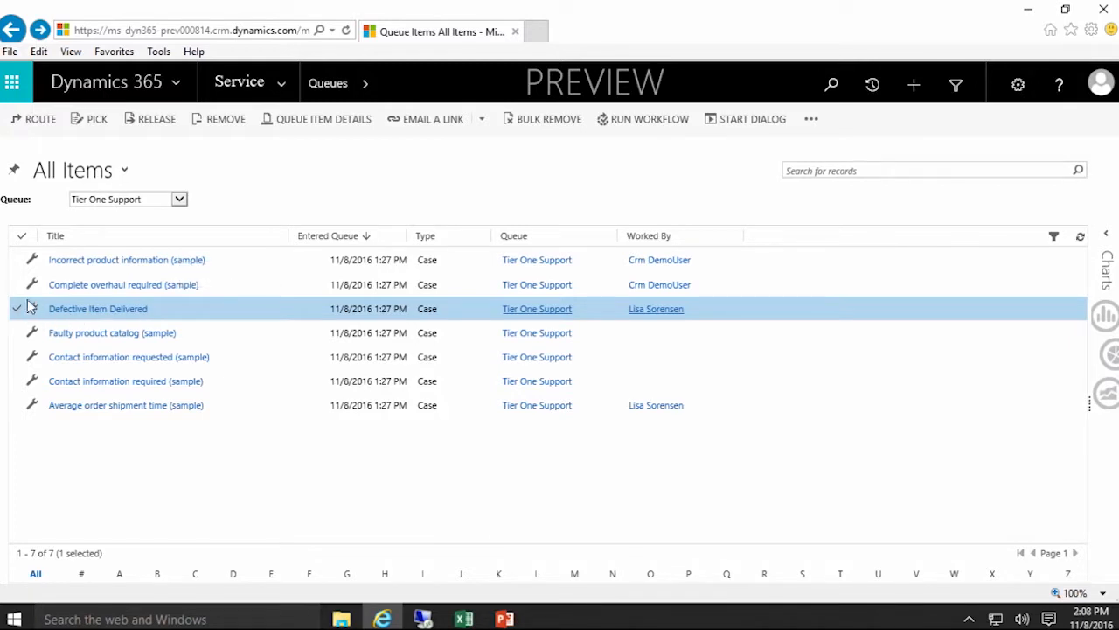
pyautogui.click(32, 119)
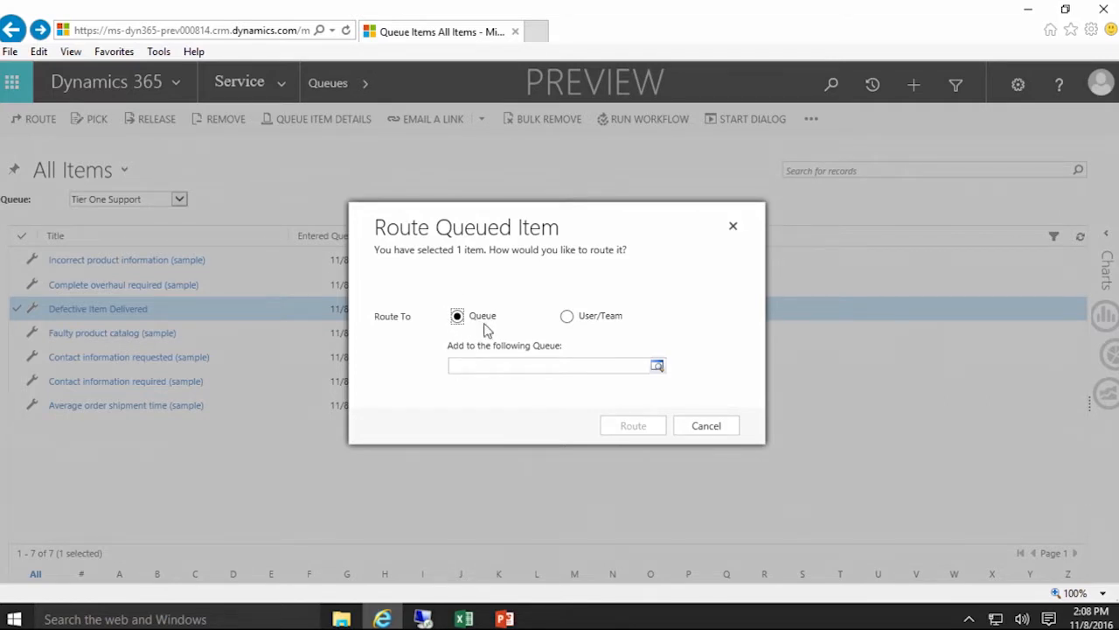
pyautogui.click(658, 368)
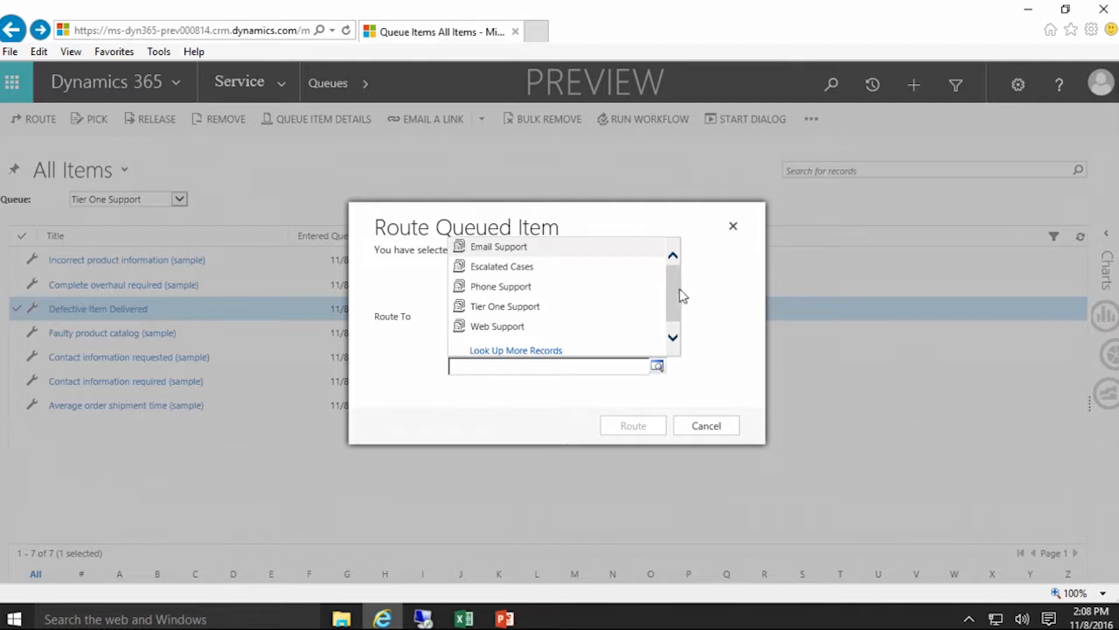
pyautogui.scroll(-1, 676, 309)
pyautogui.click(667, 255)
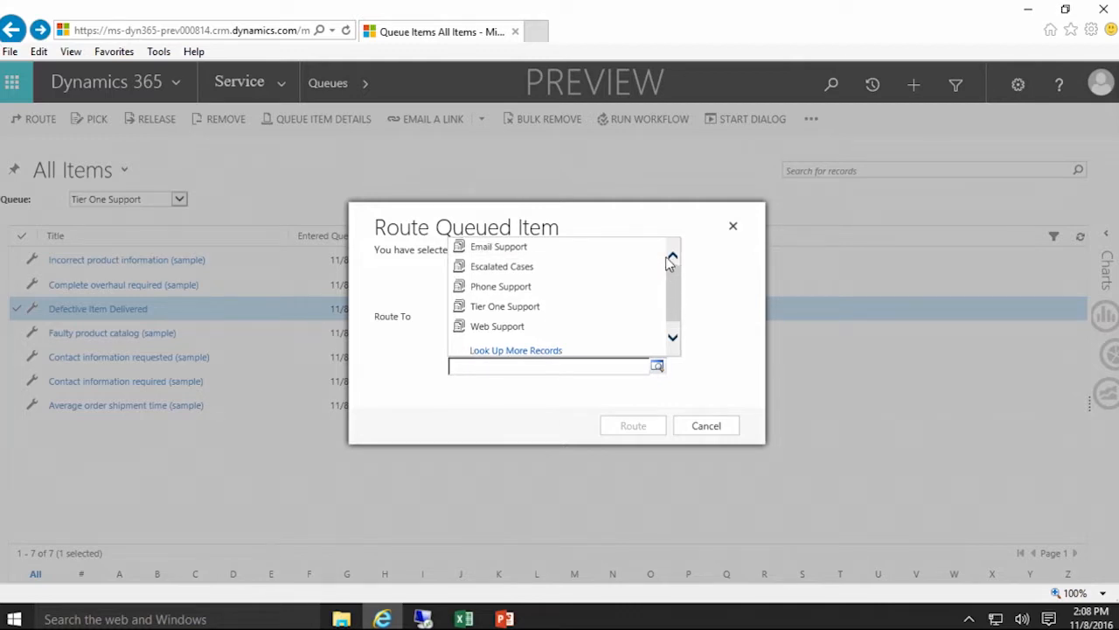
pyautogui.click(535, 267)
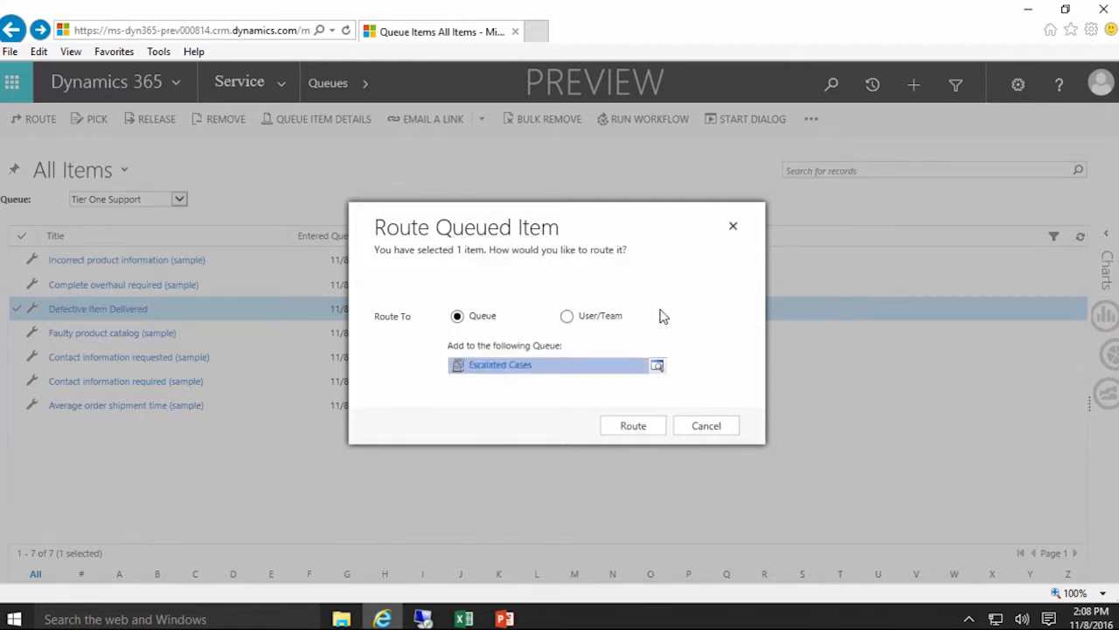
pyautogui.click(629, 429)
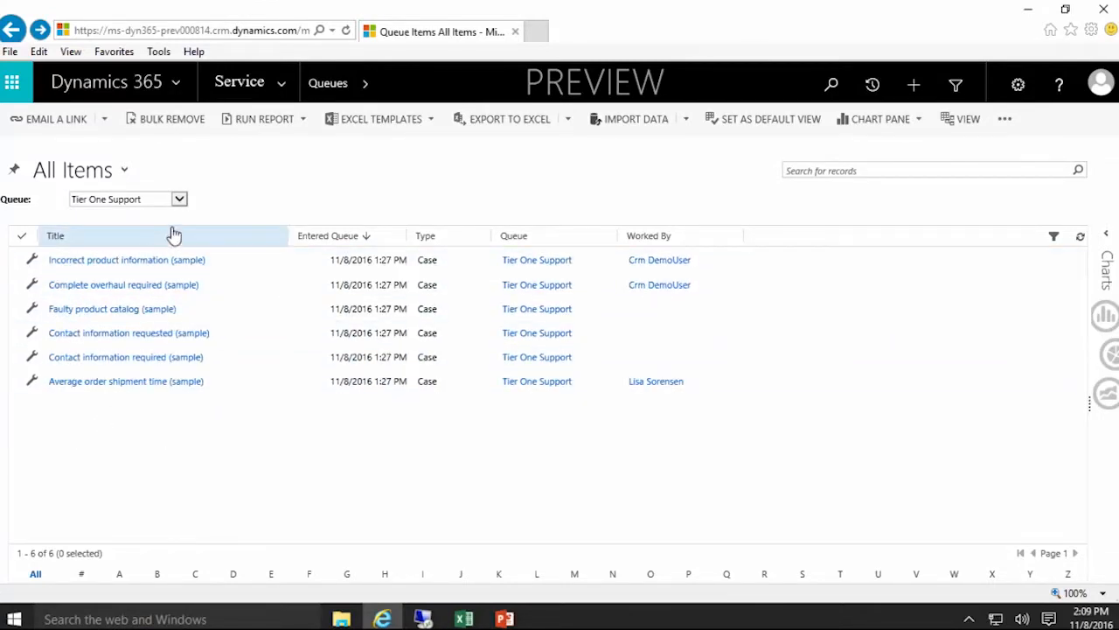
# Display the items in the Escalated Cases queue and select the Defective Item Delivered case
pyautogui.click(181, 202)
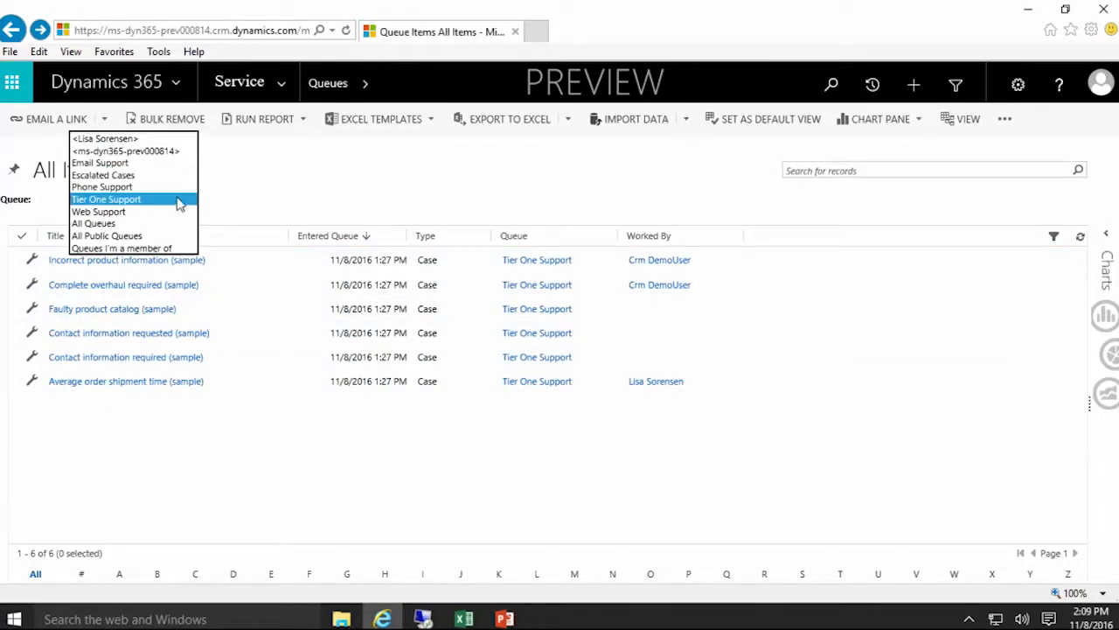
pyautogui.click(174, 176)
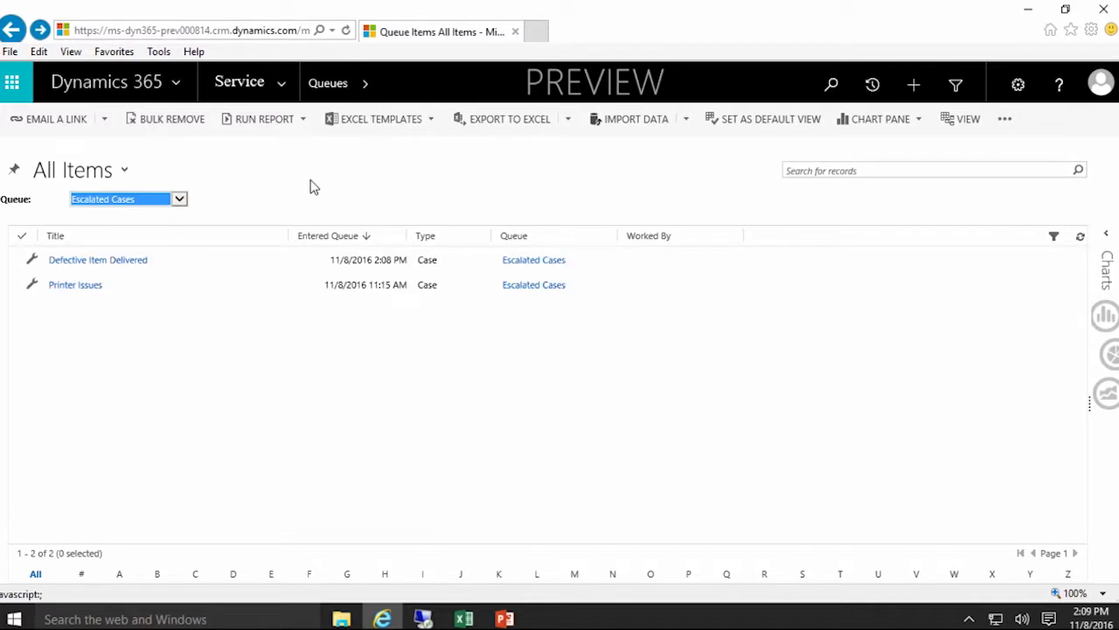
pyautogui.click(176, 265)
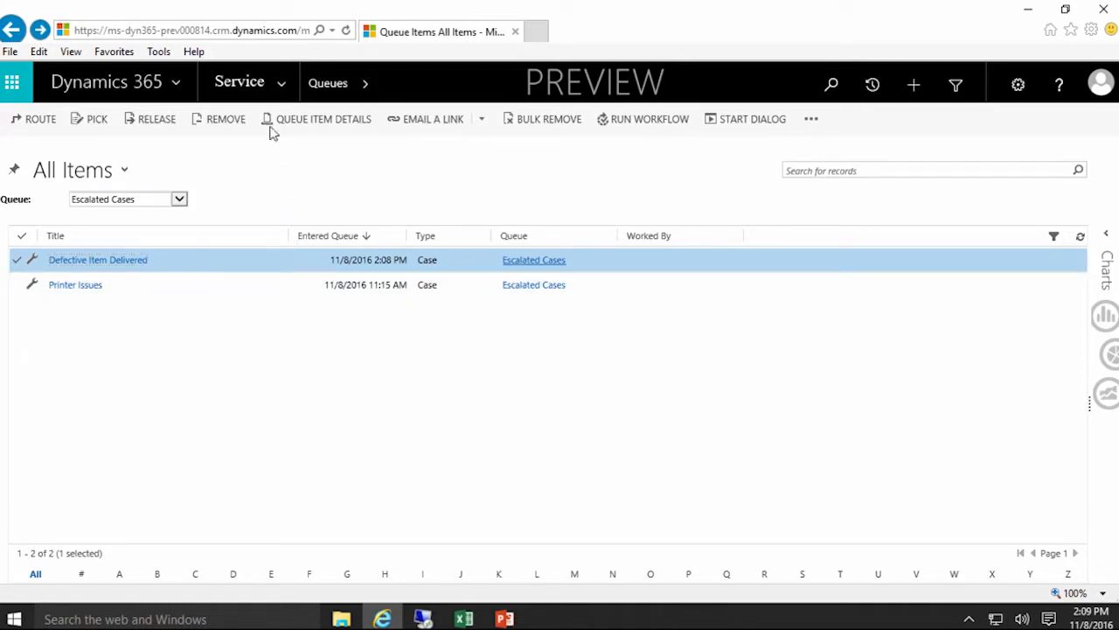
# Open the Case Routing Rules set in the Service Management settings and review its rule items
pyautogui.click(280, 82)
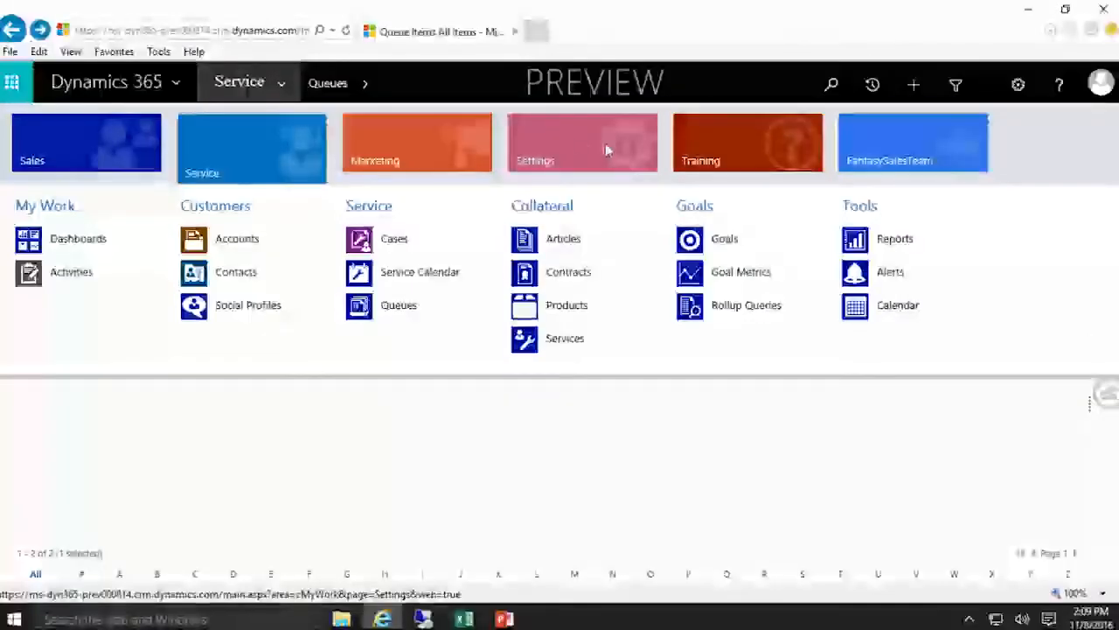
pyautogui.click(605, 149)
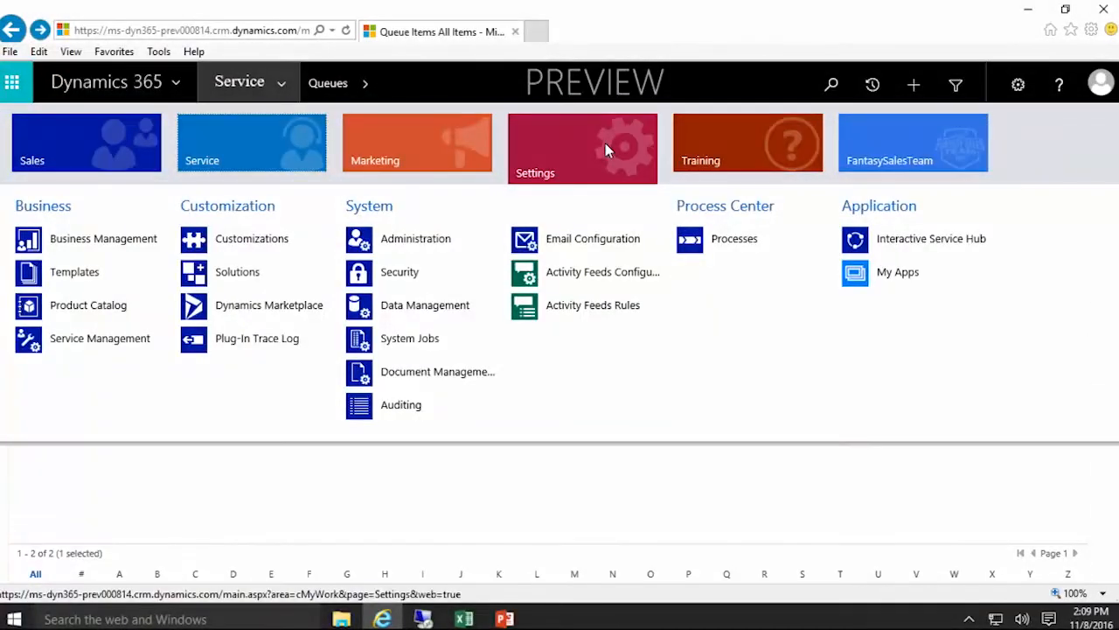
pyautogui.click(118, 339)
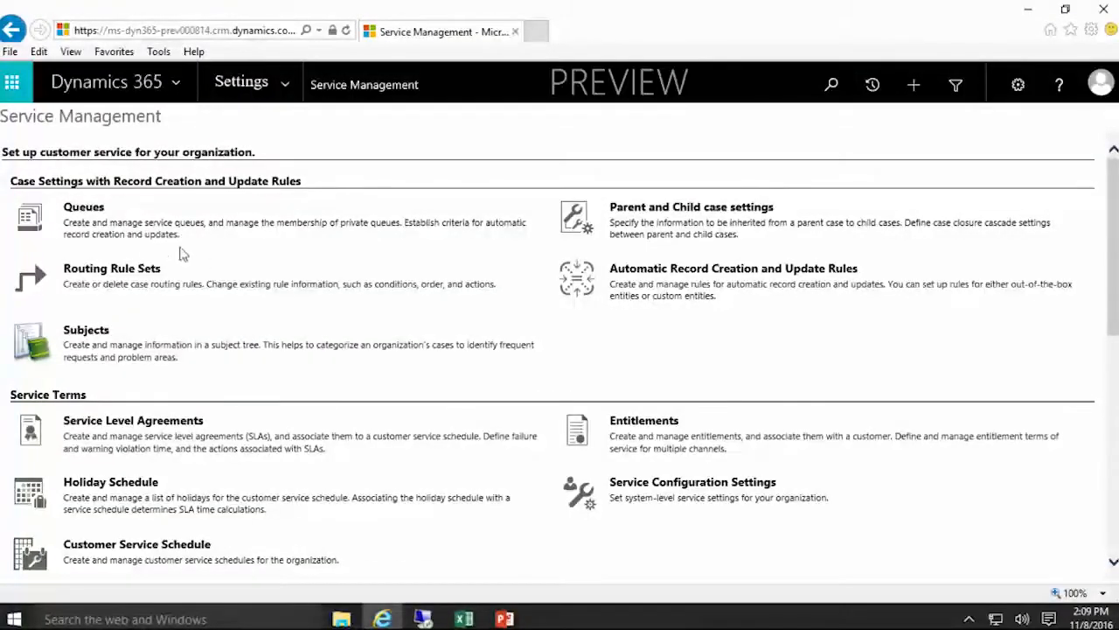
pyautogui.click(127, 273)
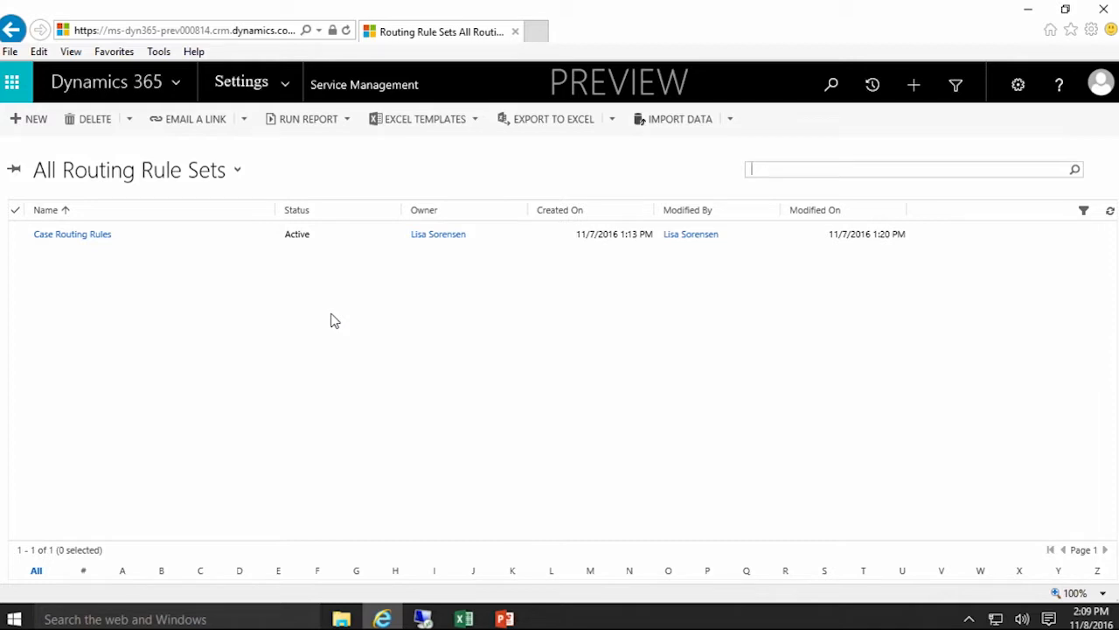
pyautogui.click(82, 240)
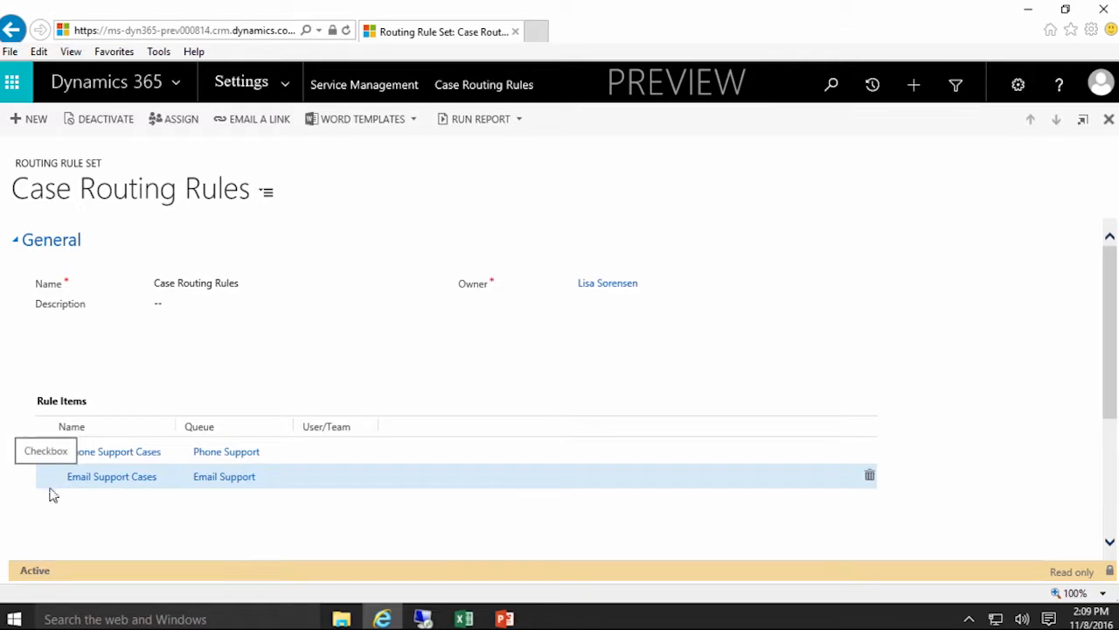
pyautogui.scroll(-1, 300, 514)
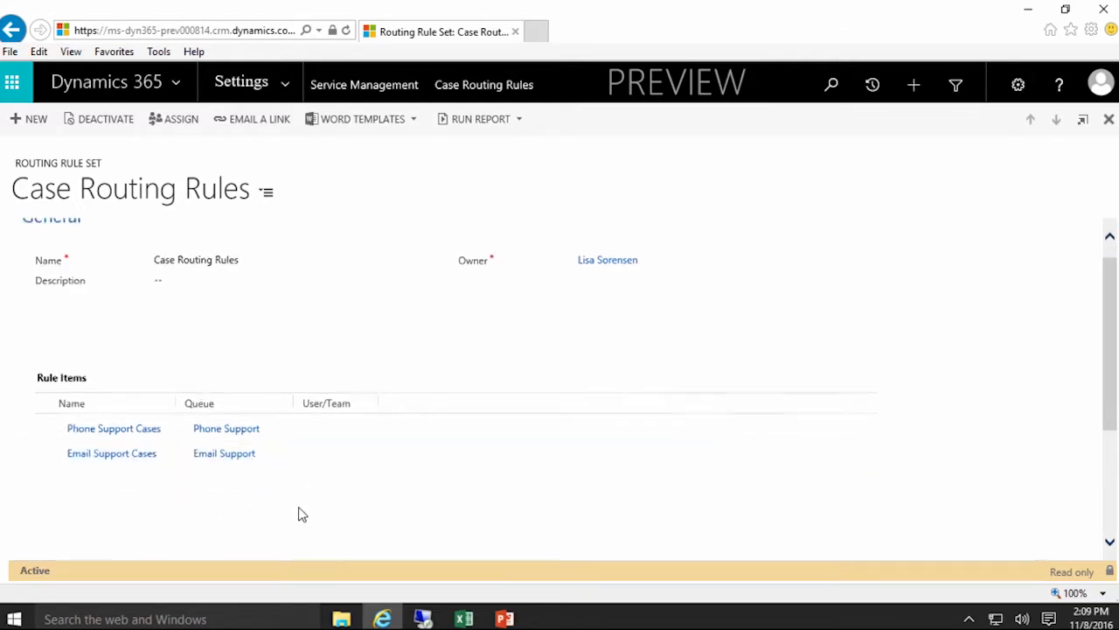
# Start a new quick-create case for the customer Adventure Works (sample) with the title "Product Missing in Shipment"
pyautogui.click(293, 88)
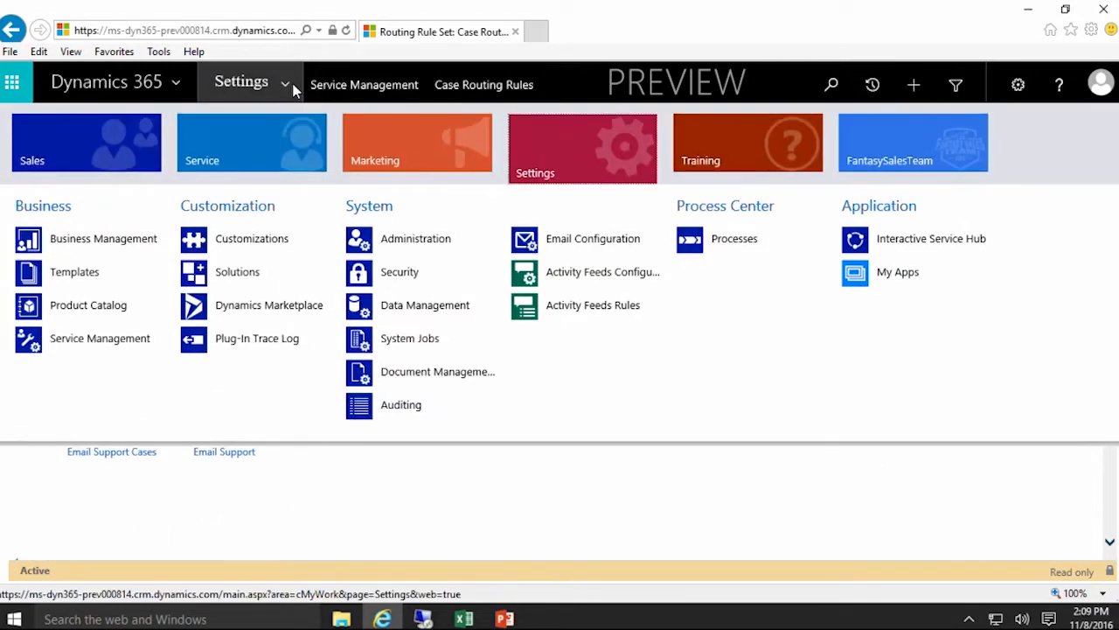
pyautogui.click(230, 144)
pyautogui.click(412, 242)
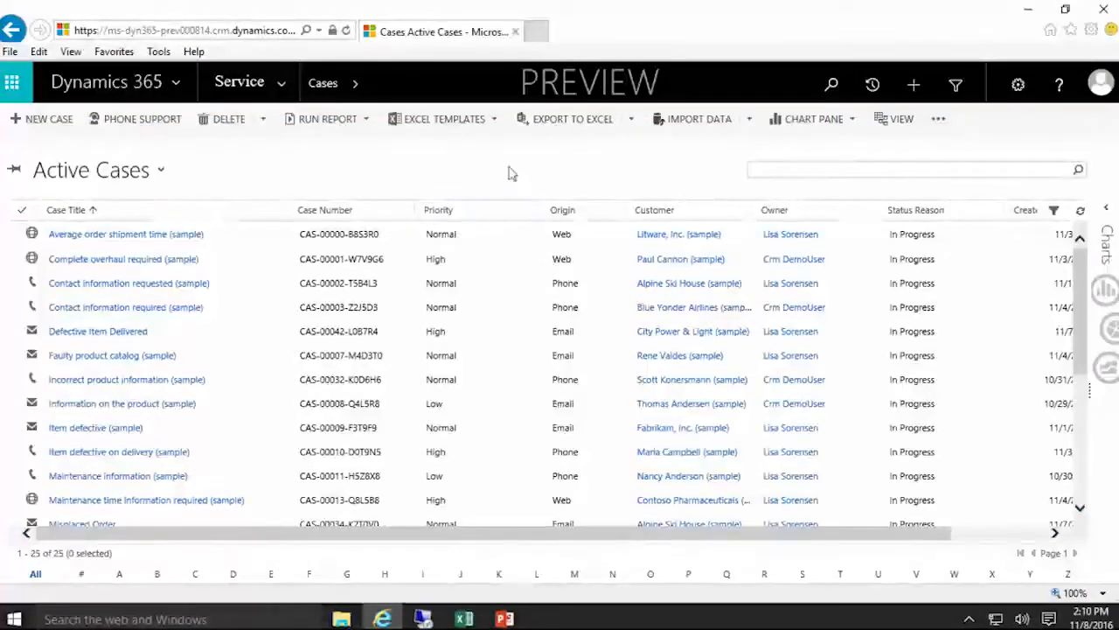
pyautogui.click(914, 84)
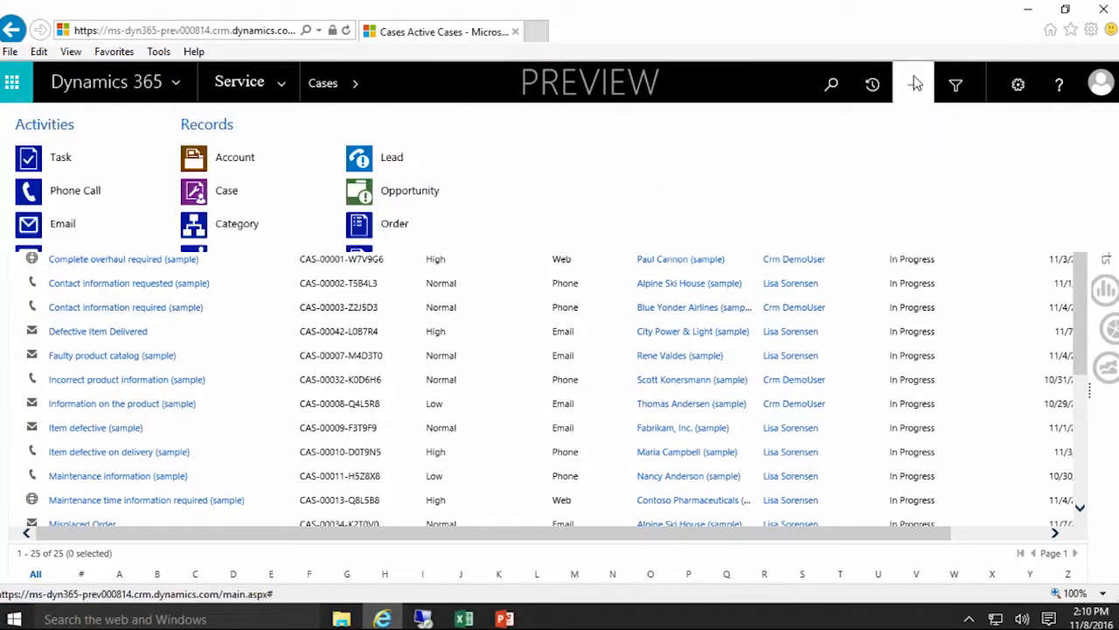
pyautogui.click(203, 190)
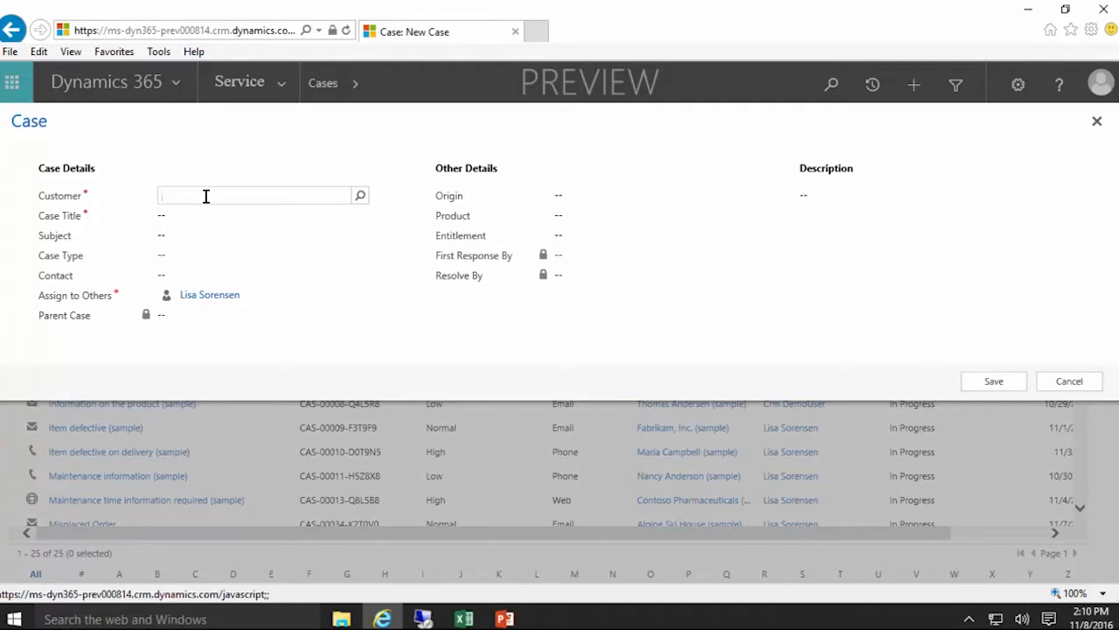
pyautogui.write('Adventure')
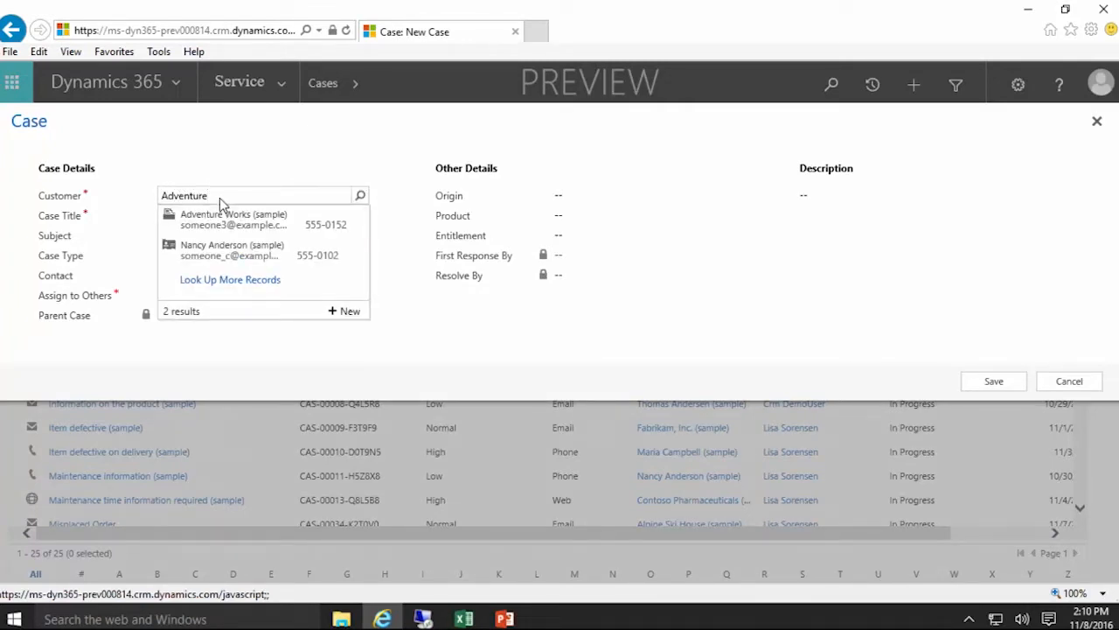
pyautogui.click(245, 220)
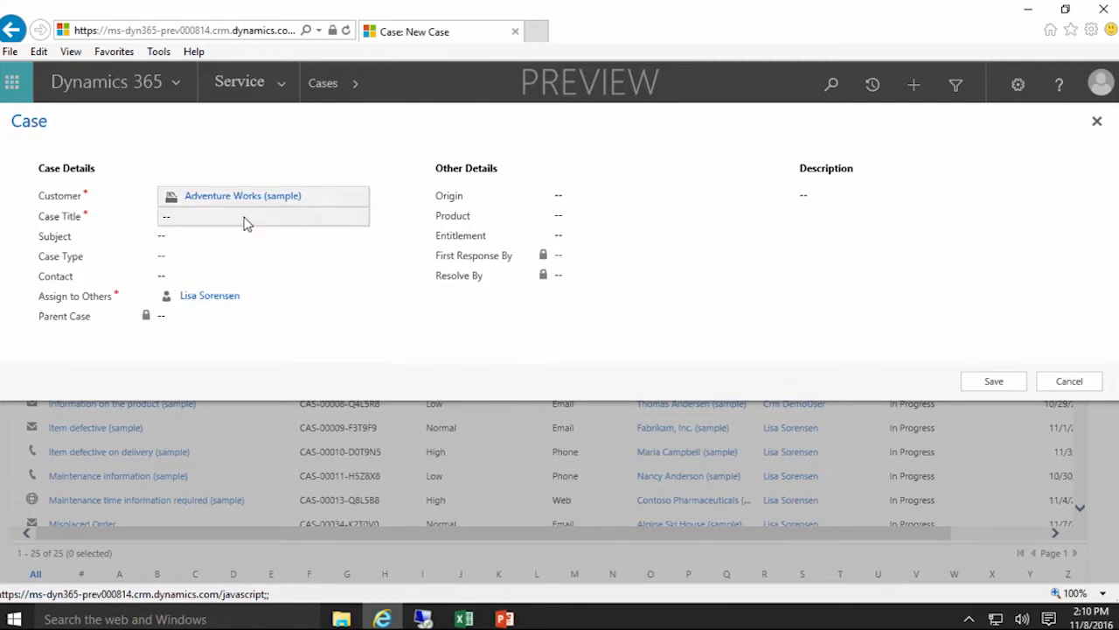
pyautogui.click(294, 218)
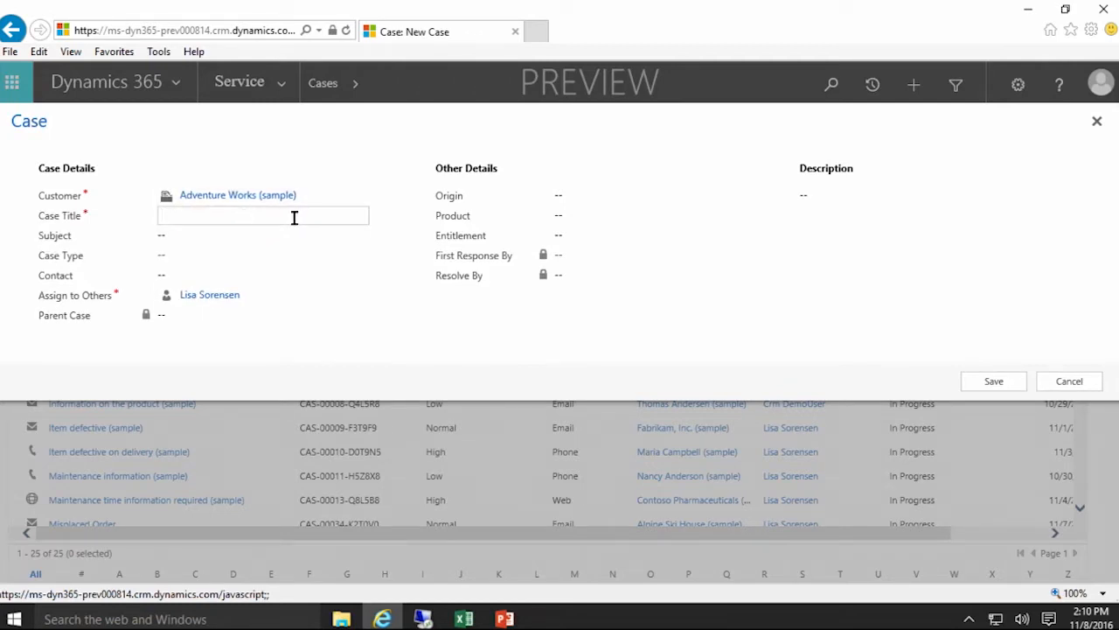
pyautogui.write('Product Missing in Shipment')
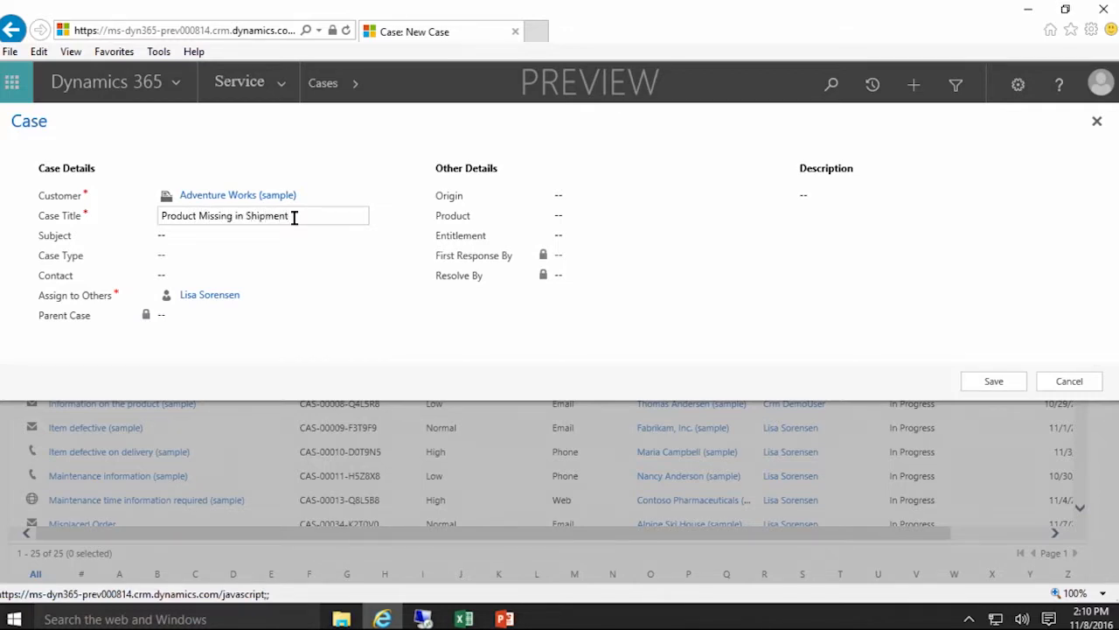
# Set the new case's type to Problem and its origin to Email, and save the case
pyautogui.click(245, 265)
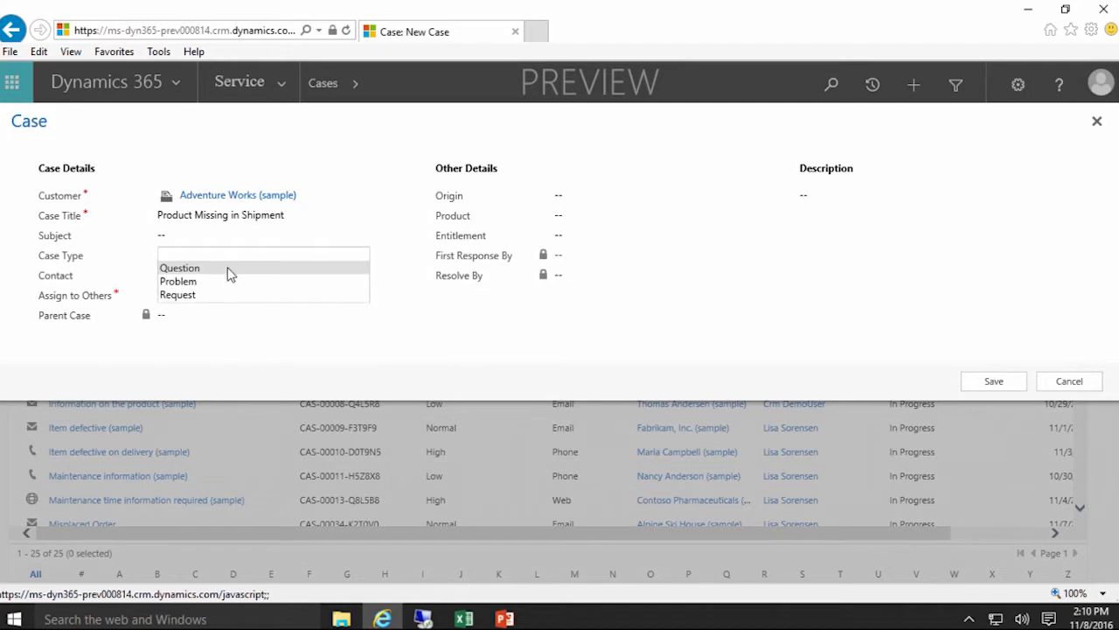
pyautogui.click(219, 280)
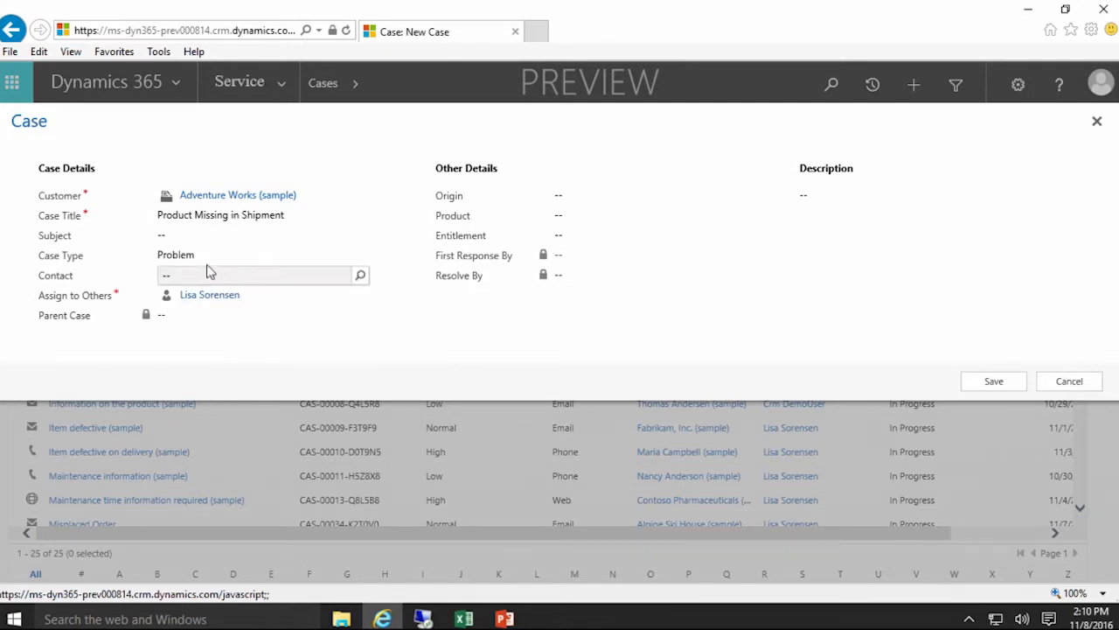
pyautogui.click(579, 200)
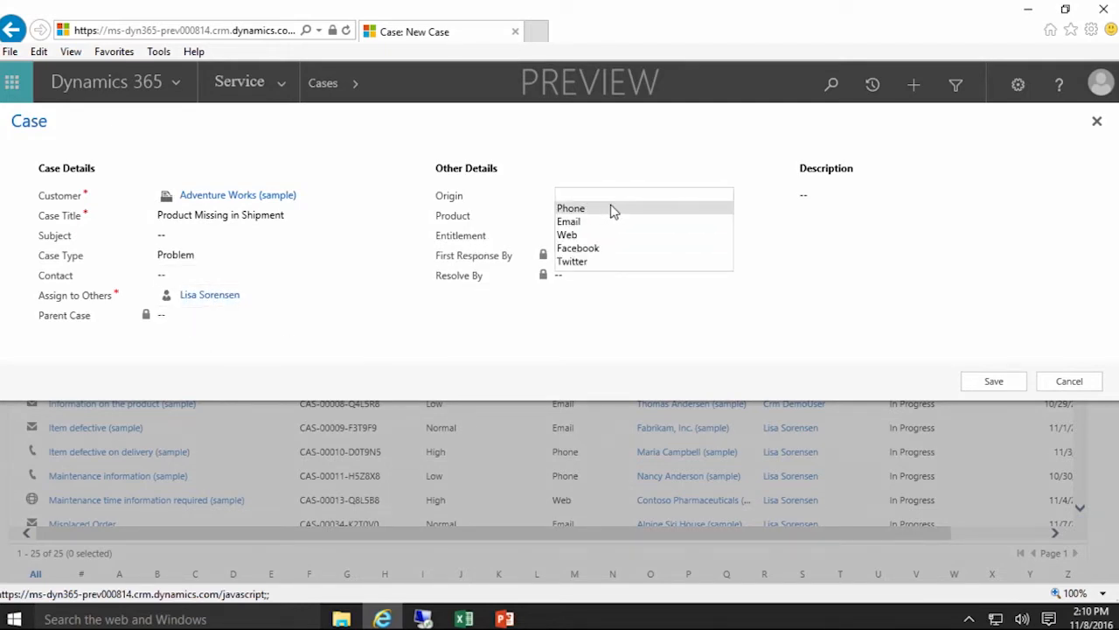
pyautogui.click(608, 223)
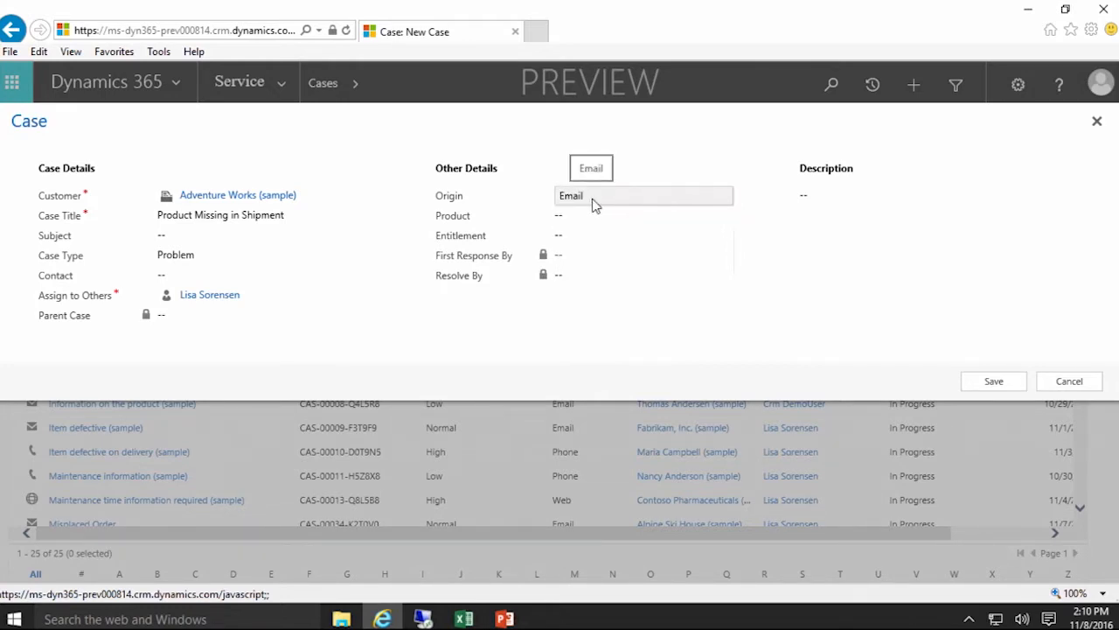
pyautogui.click(995, 385)
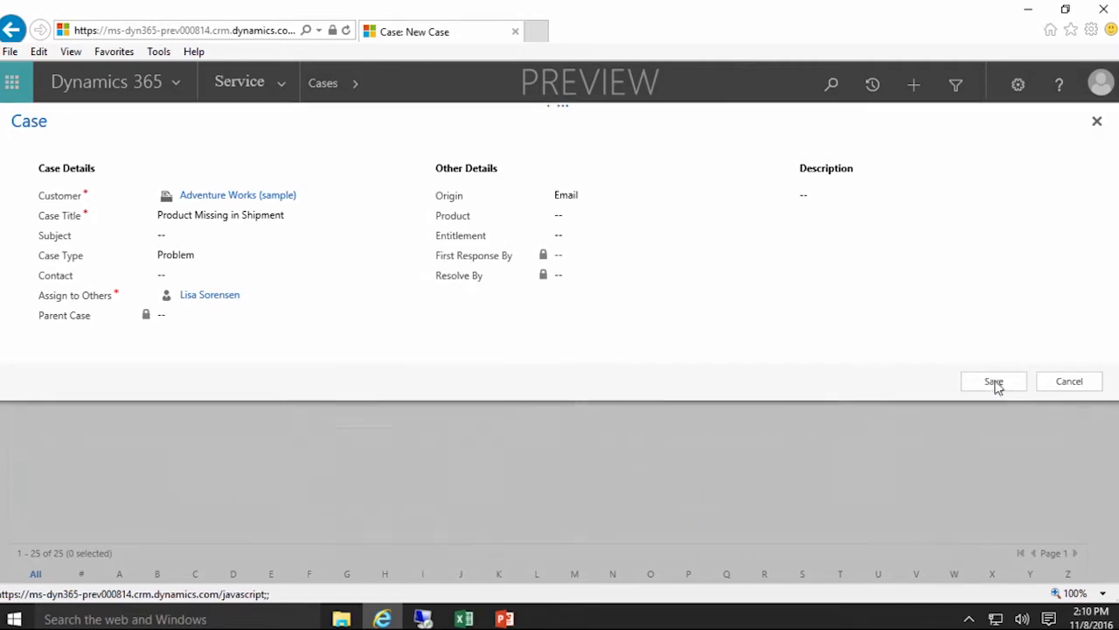
# Open the newly saved Product Missing in Shipment case and route it using the active routing rule set
pyautogui.click(888, 121)
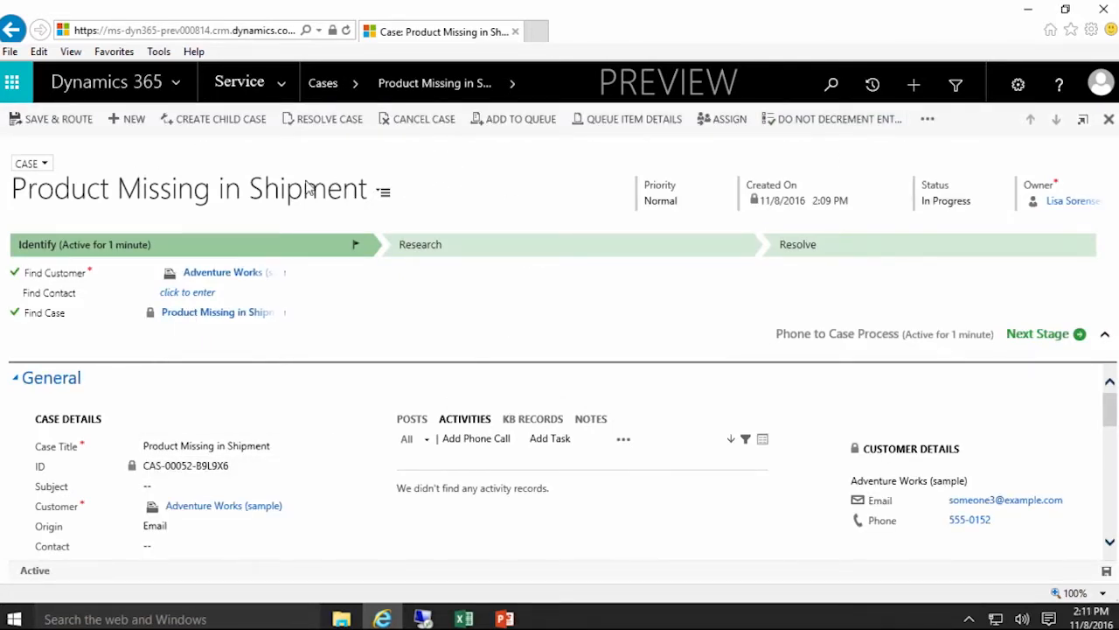
pyautogui.click(55, 123)
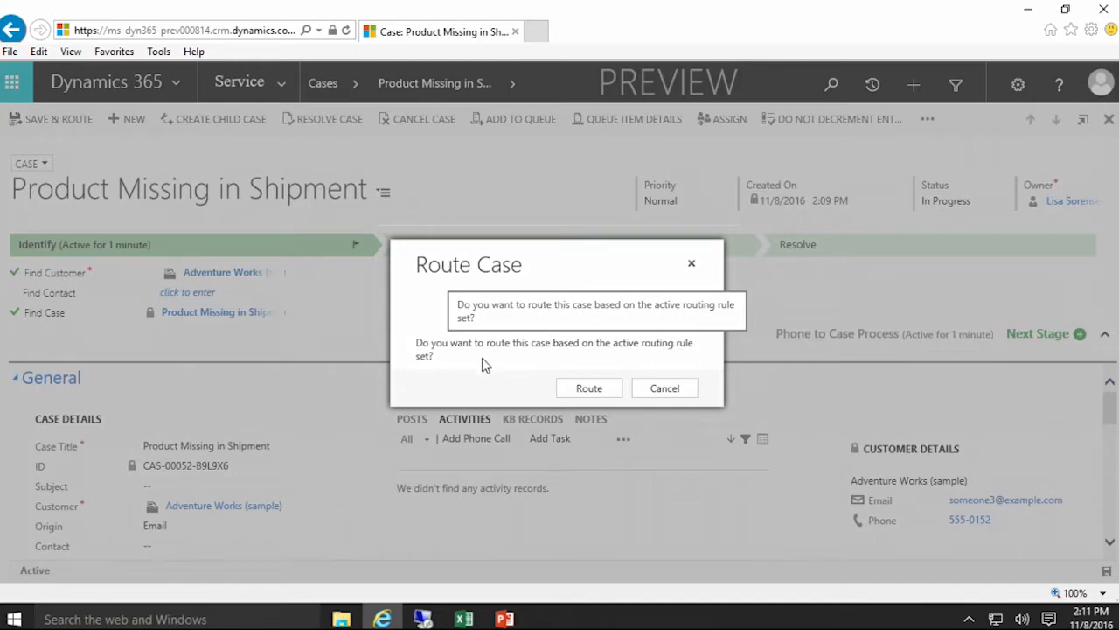
pyautogui.click(590, 390)
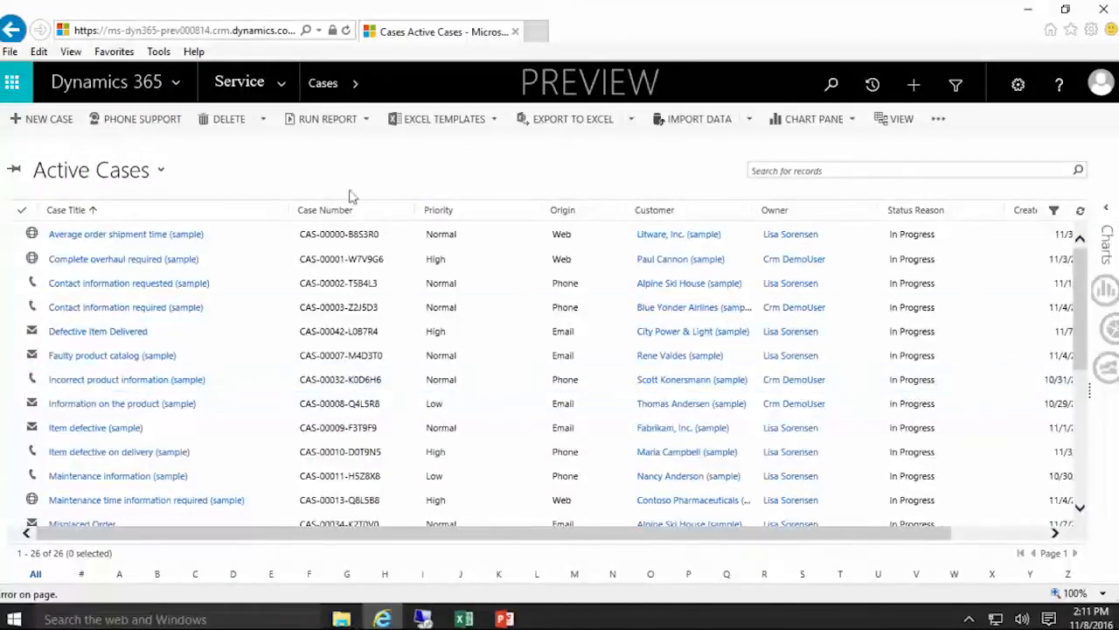
# Check the items in the Email Support queue for the Product Missing in Shipment case
pyautogui.click(284, 80)
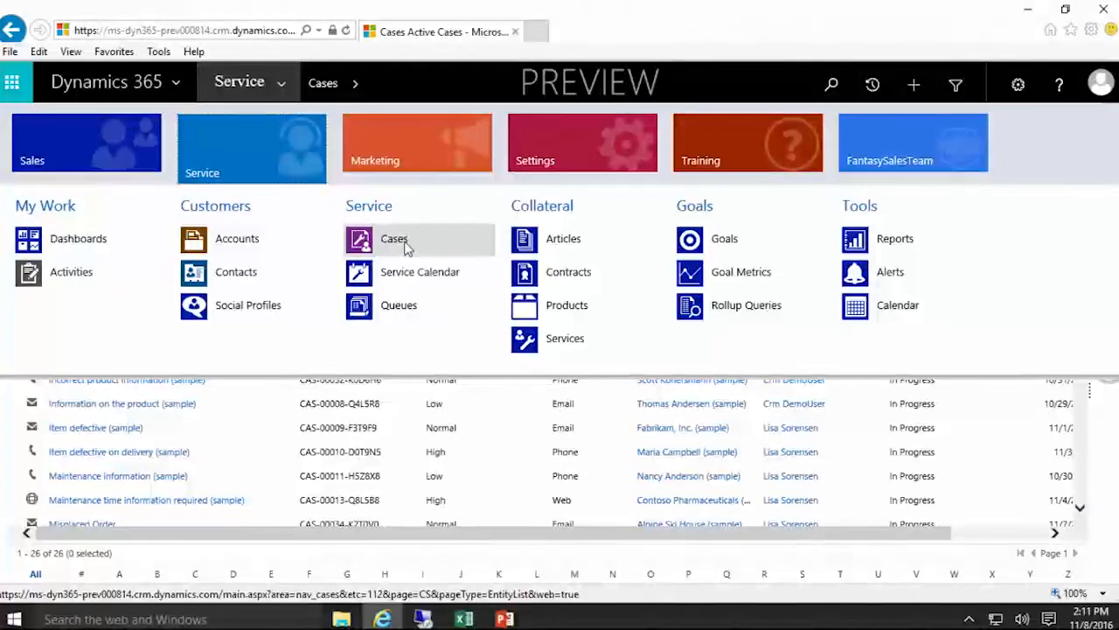
pyautogui.click(407, 305)
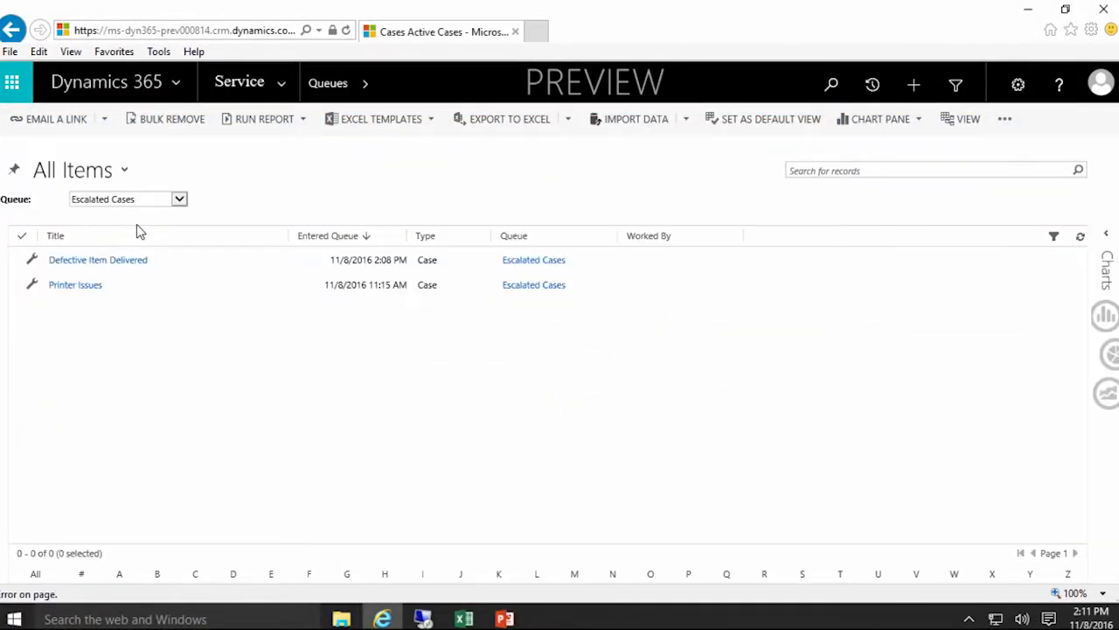
pyautogui.click(179, 202)
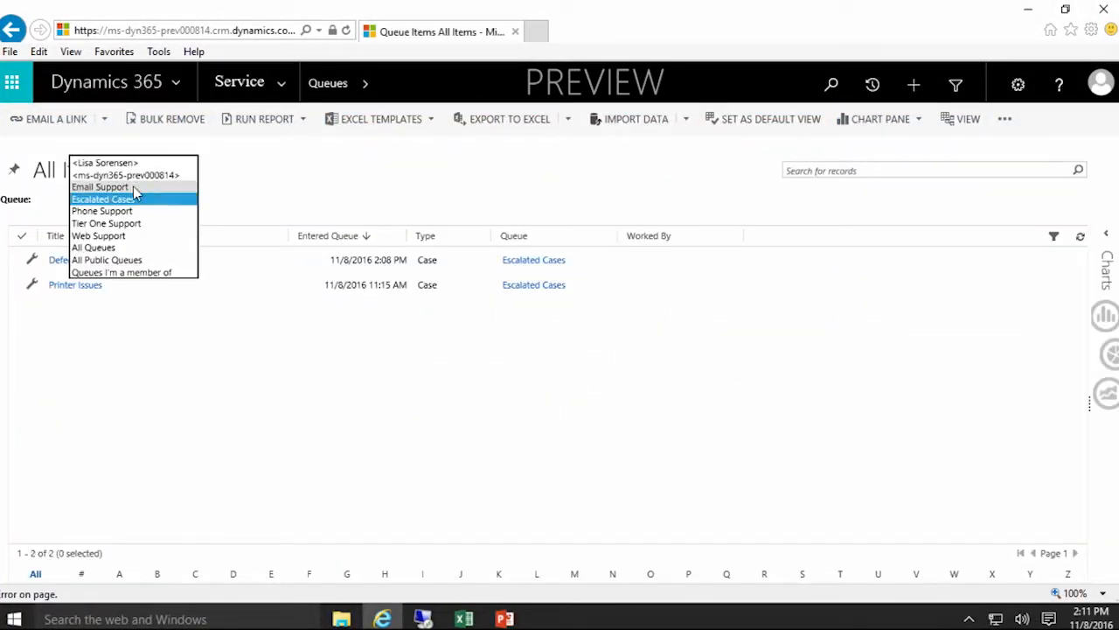
pyautogui.click(137, 187)
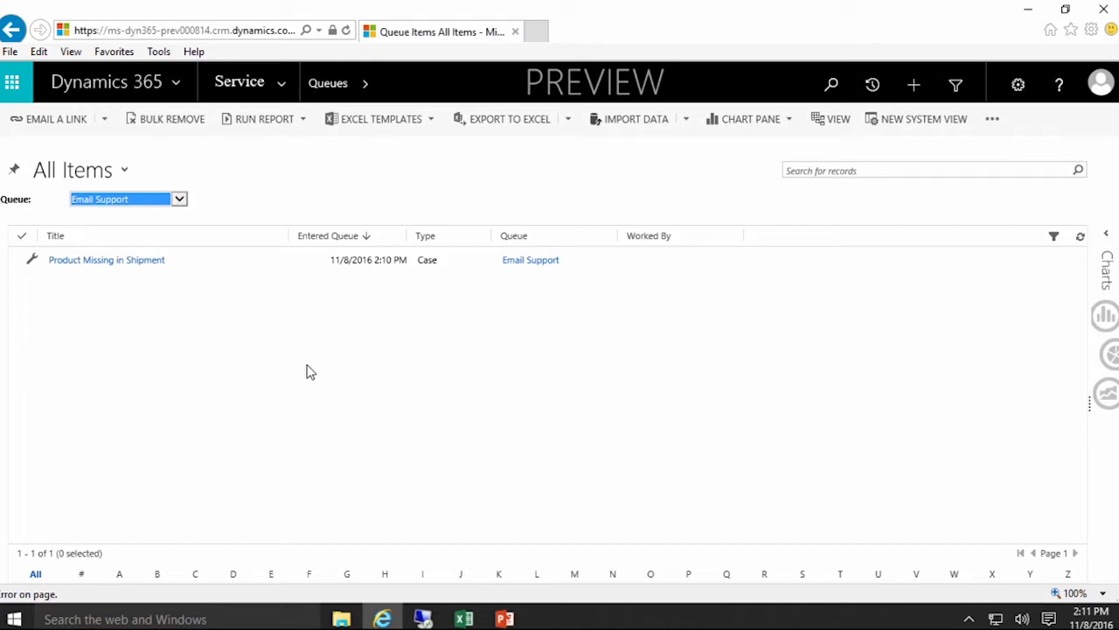
pyautogui.click(347, 173)
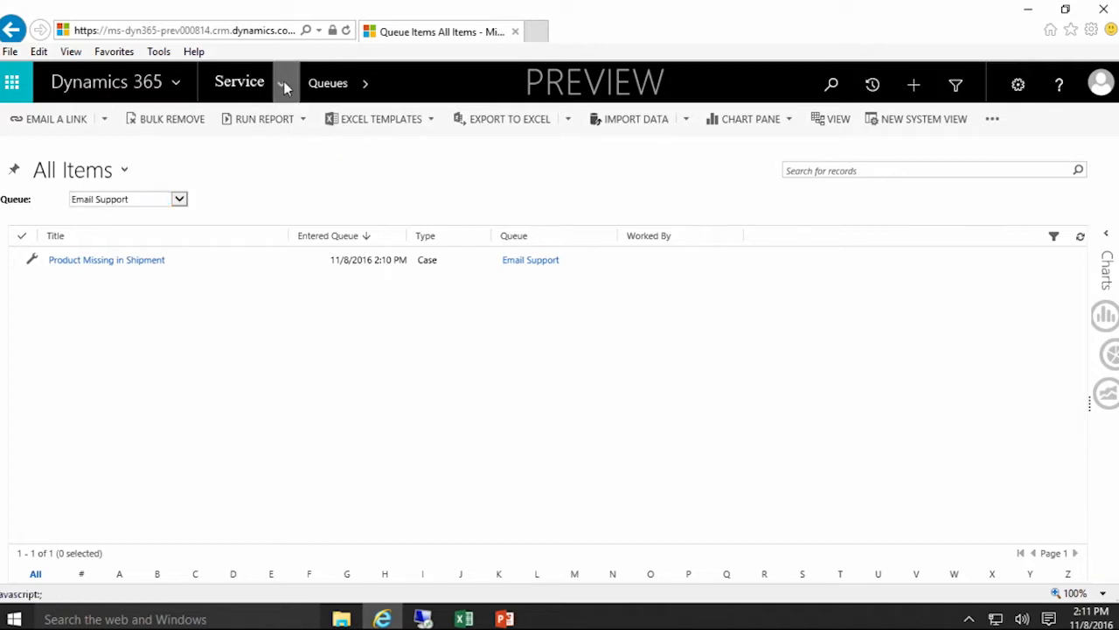